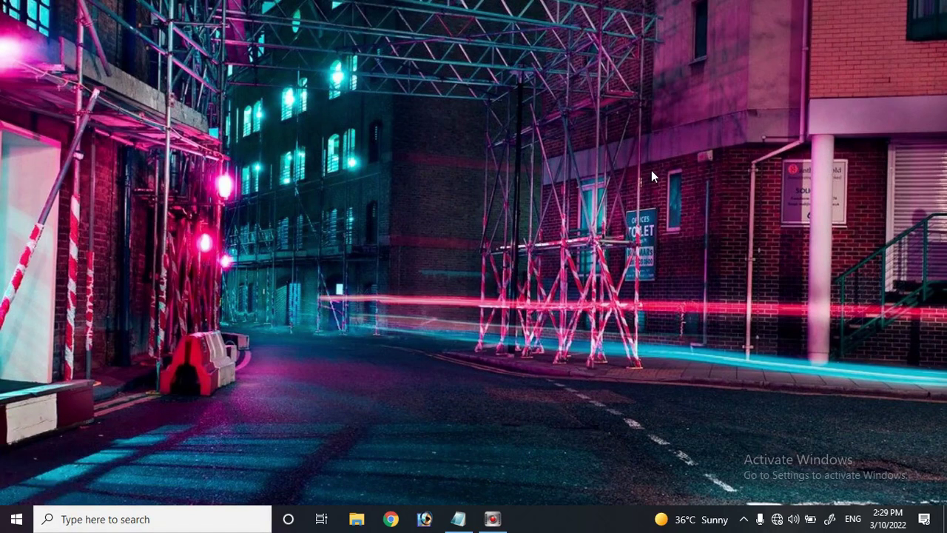
Restore the untitled Notepad window with the MS Excel definition, uses and versions notes.
click(460, 518)
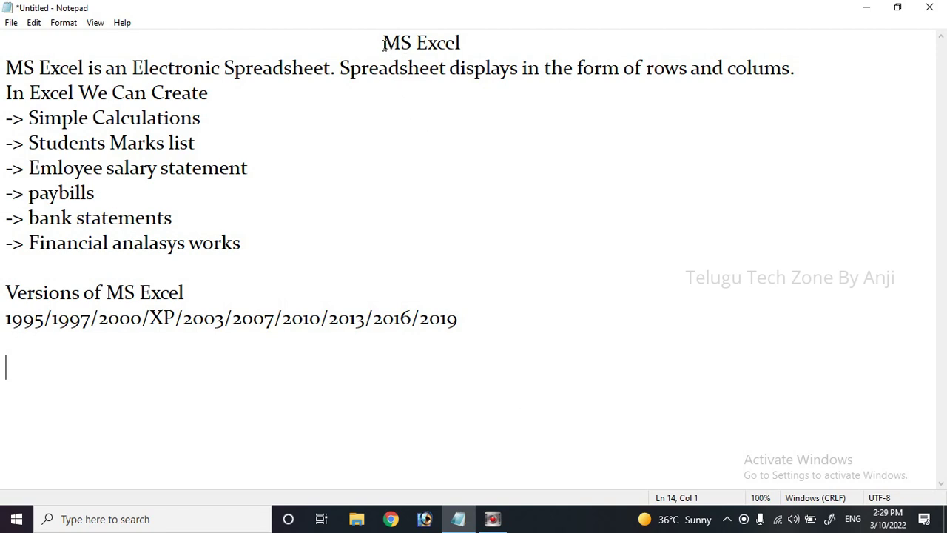
drag(382, 43, 469, 42)
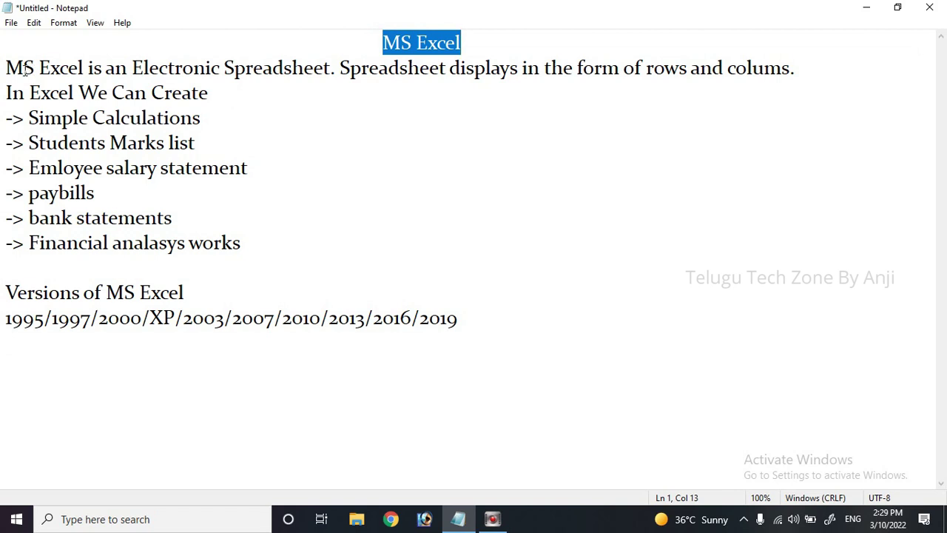
drag(131, 68, 332, 67)
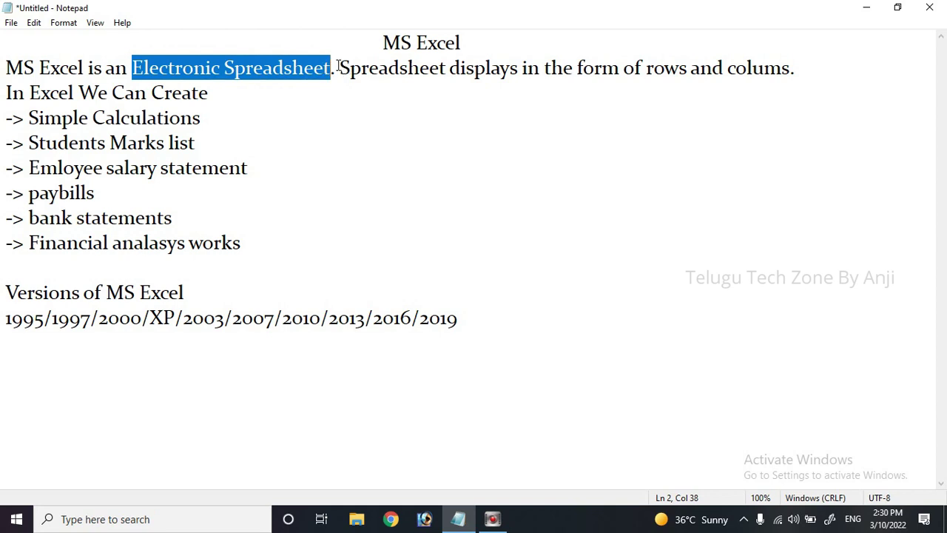
drag(339, 67, 796, 68)
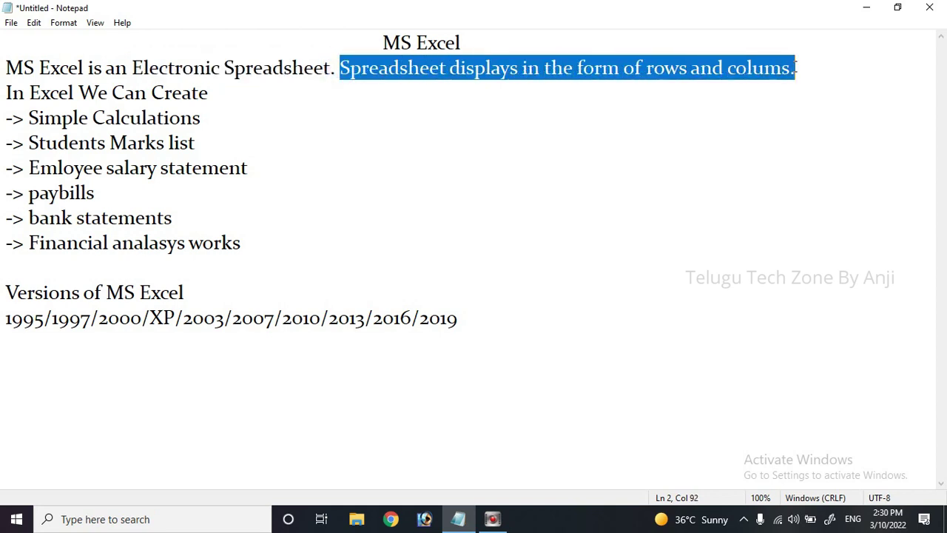
click(685, 127)
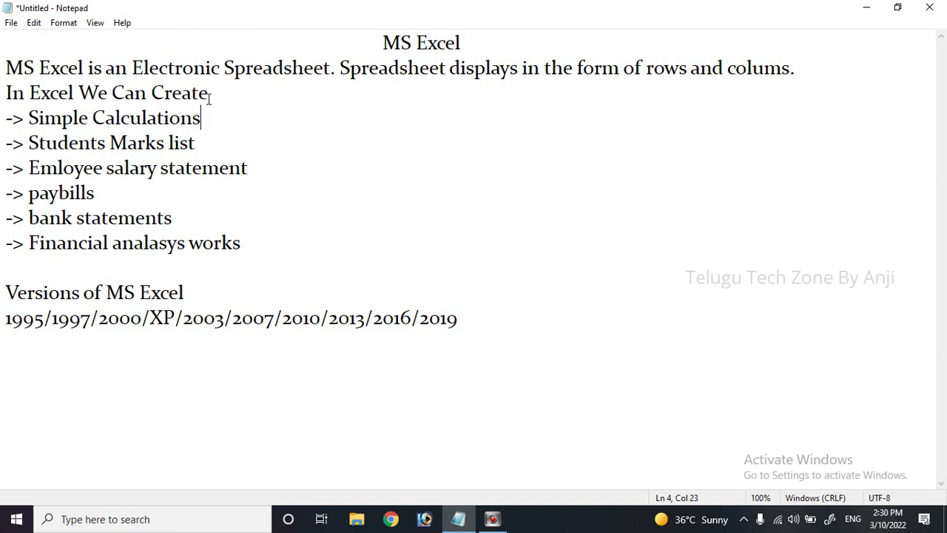
drag(208, 95, 136, 100)
drag(6, 118, 217, 120)
click(141, 118)
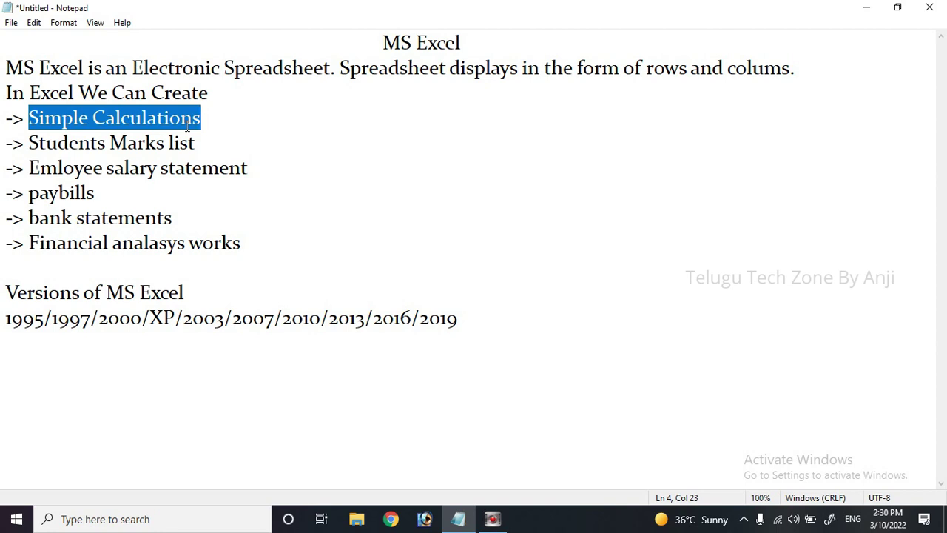
click(223, 122)
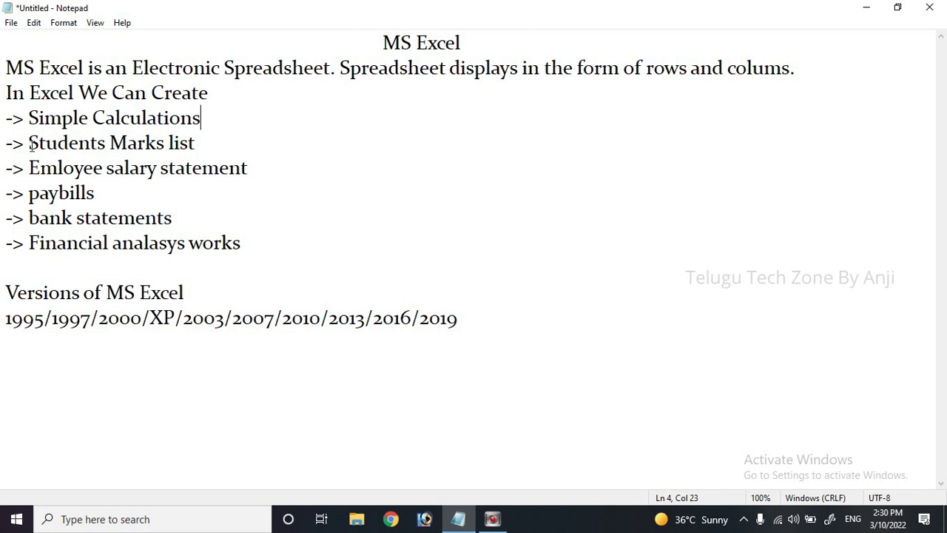
drag(28, 143, 201, 149)
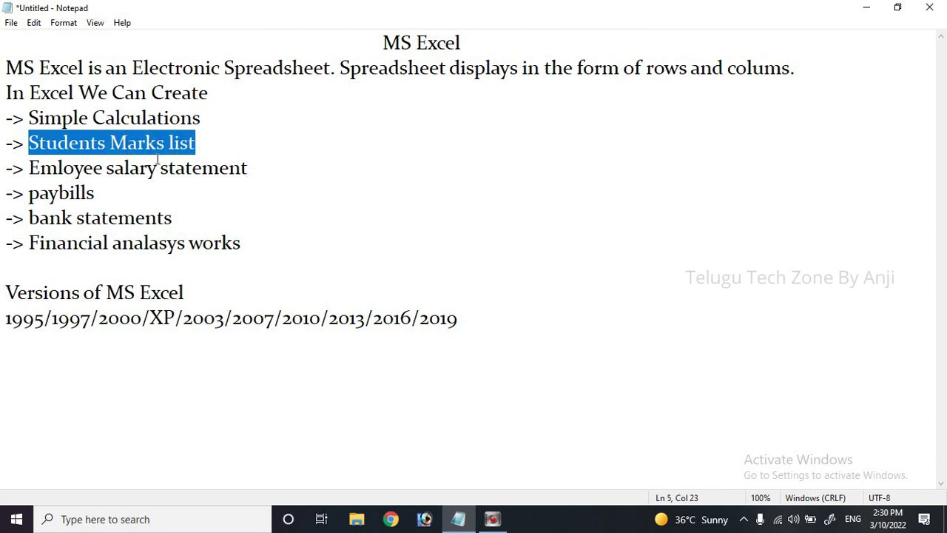
click(83, 168)
drag(33, 168, 253, 168)
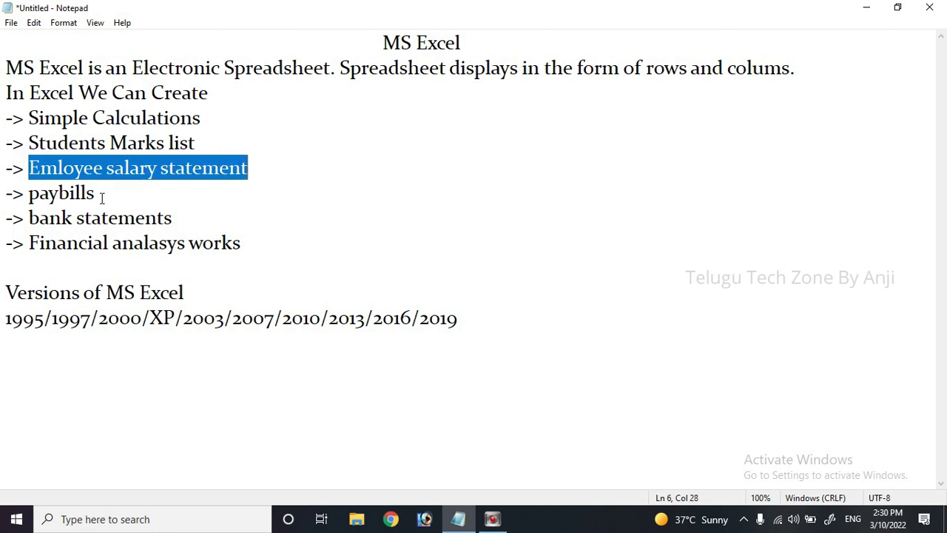
drag(99, 193, 42, 199)
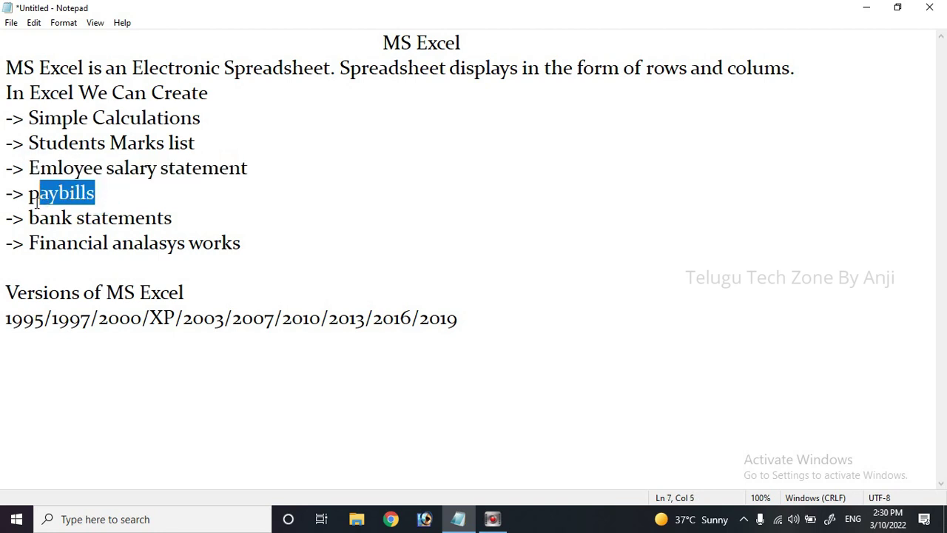
click(127, 216)
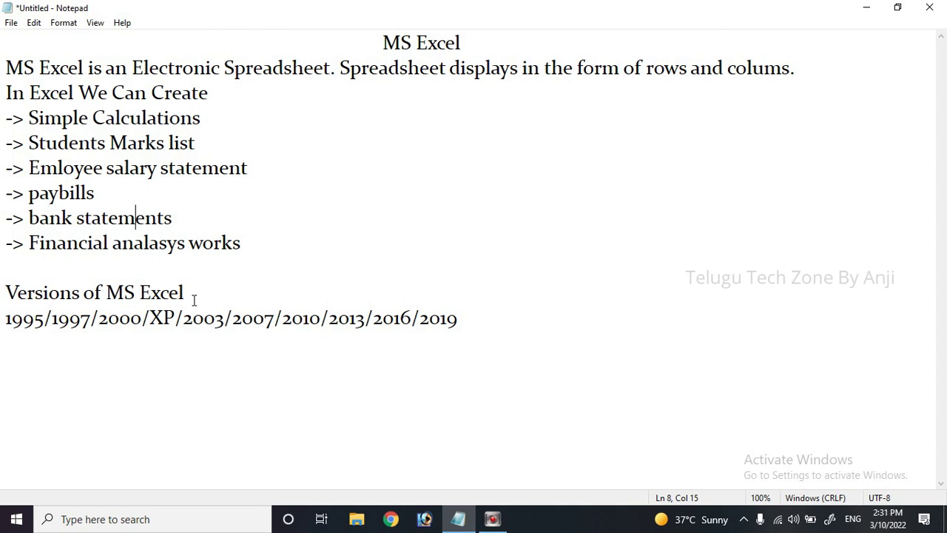
drag(79, 296, 5, 294)
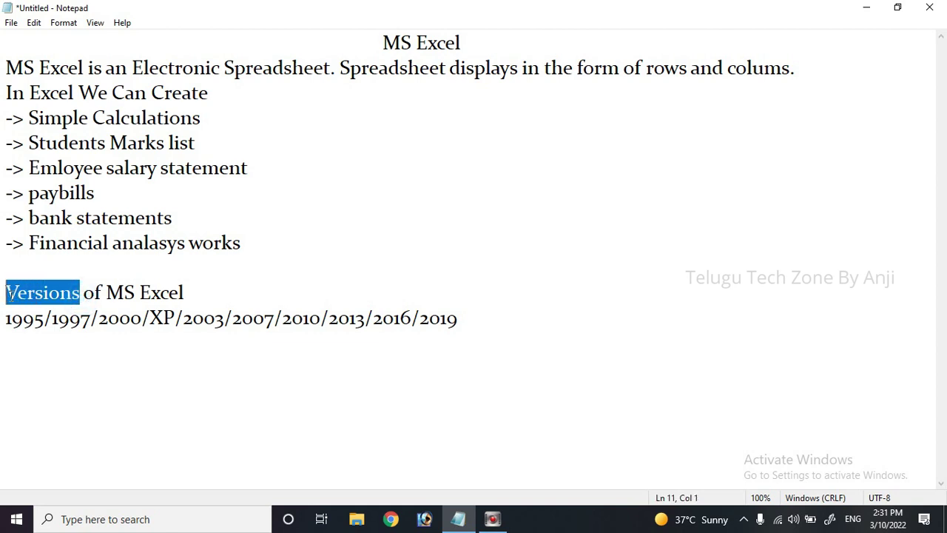
click(44, 324)
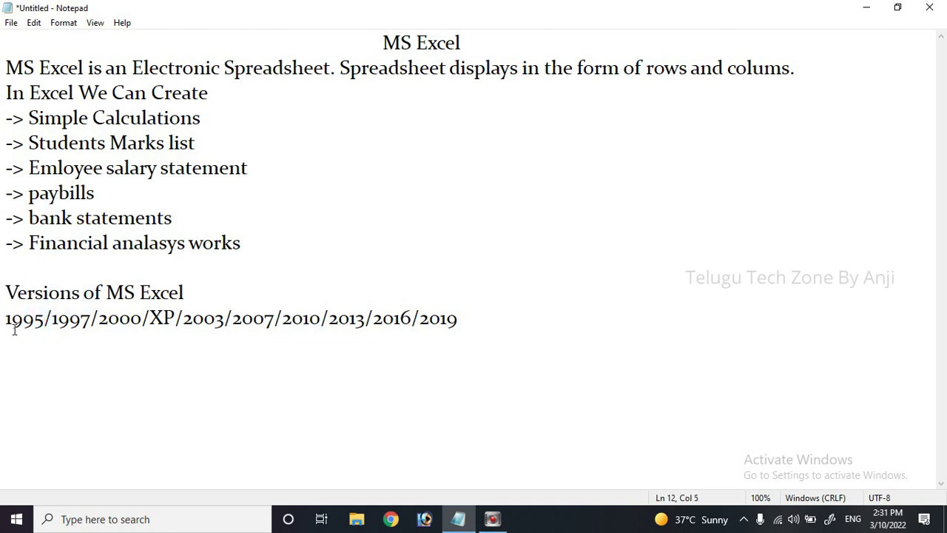
mouse_move(3, 320)
mouse_down()
mouse_move(40, 334)
mouse_move(43, 324)
mouse_move(171, 319)
mouse_move(84, 334)
mouse_move(10, 320)
mouse_up()
click(57, 325)
click(25, 332)
drag(92, 320, 57, 328)
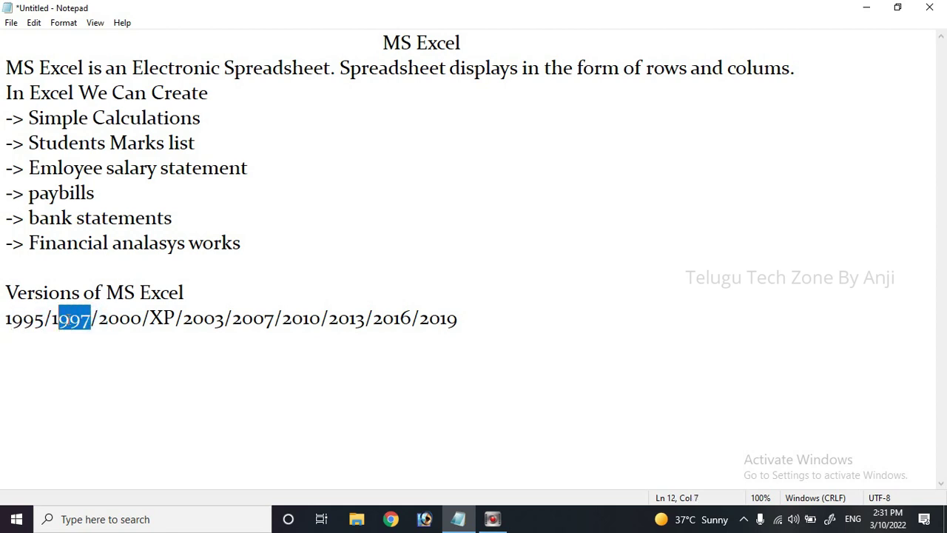
click(70, 320)
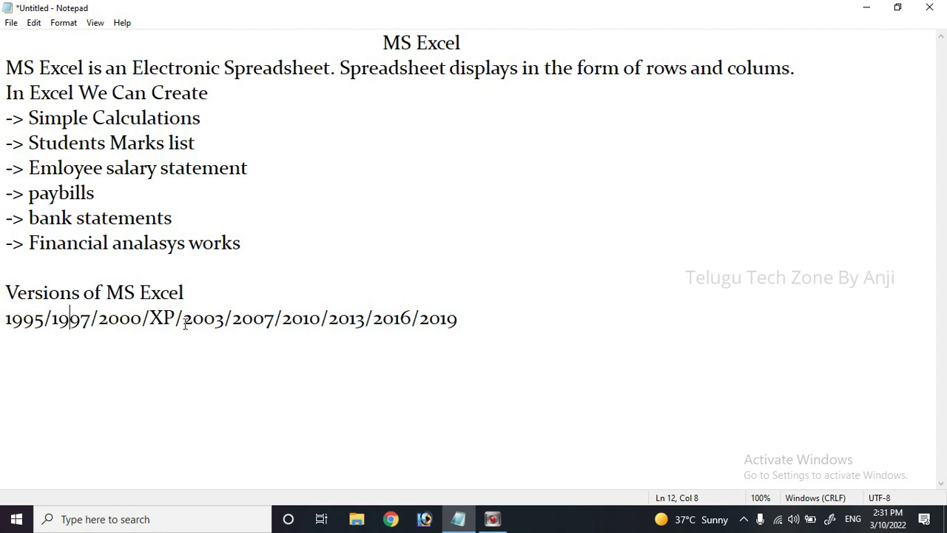
drag(229, 318, 4, 319)
Delete the 1995–2003 versions, leaving 2007/2010/2013/2016/2019 on the versions line.
key(Delete)
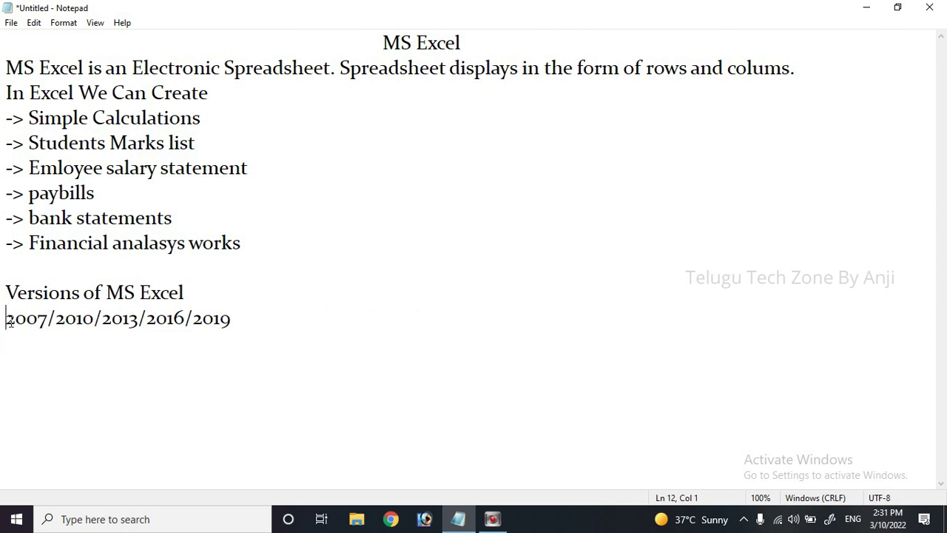
click(82, 319)
click(128, 320)
click(185, 320)
click(231, 320)
key(shift+Left)
key(shift+Left)
key(shift+Left)
key(shift+Left)
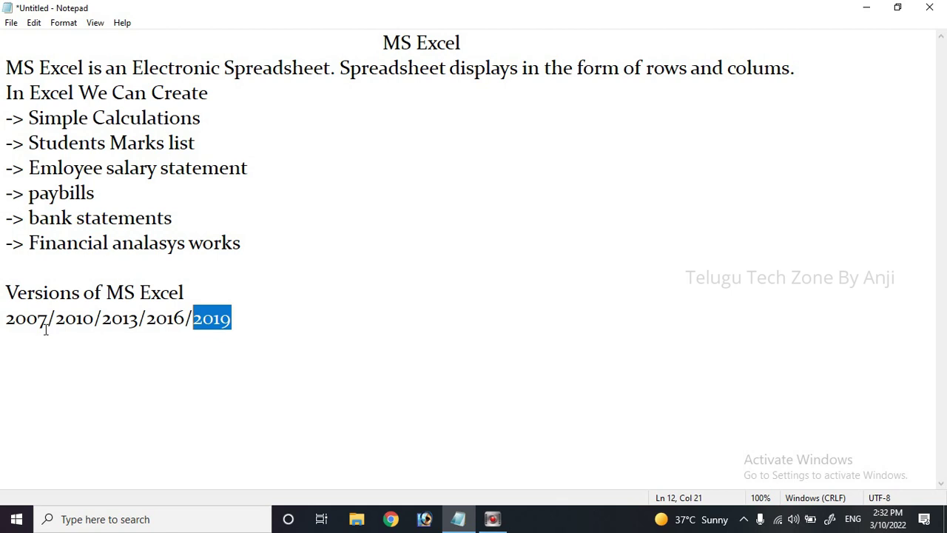
Highlight the 2007, 2010 and 2019 versions in turn to point them out.
drag(46, 323, 14, 326)
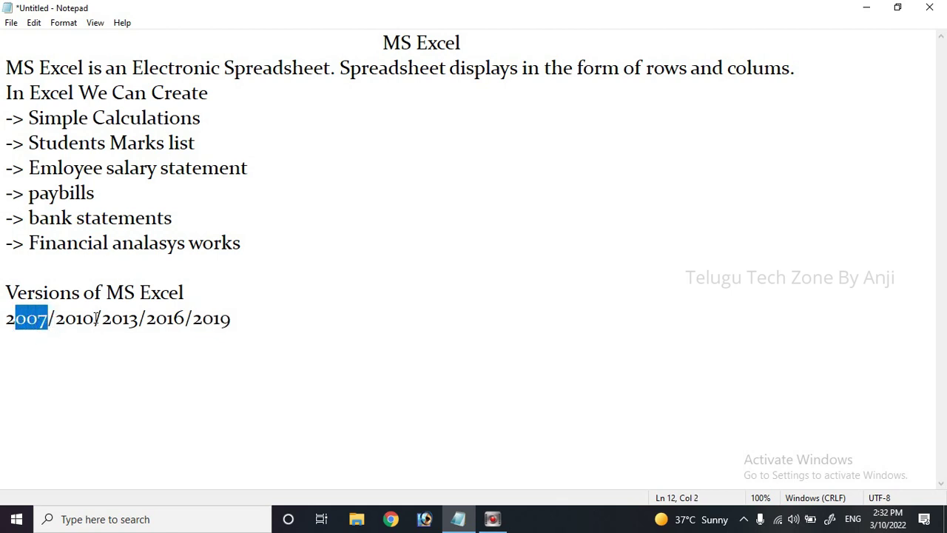
drag(94, 319, 66, 323)
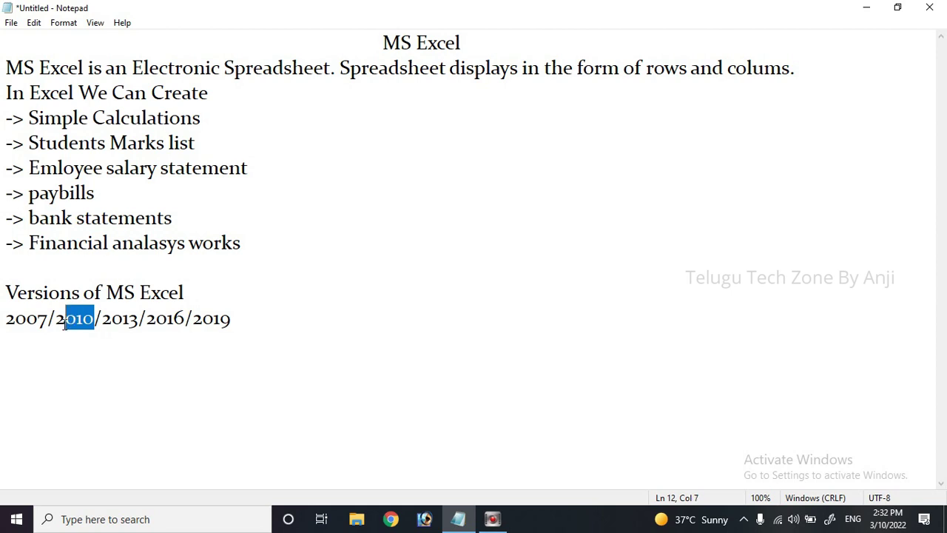
click(123, 320)
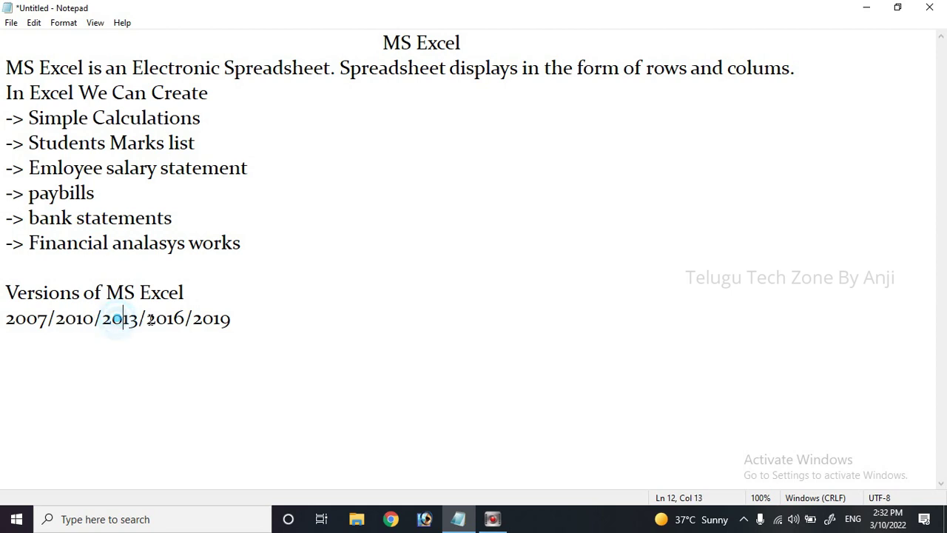
click(252, 318)
drag(252, 318, 193, 323)
click(263, 322)
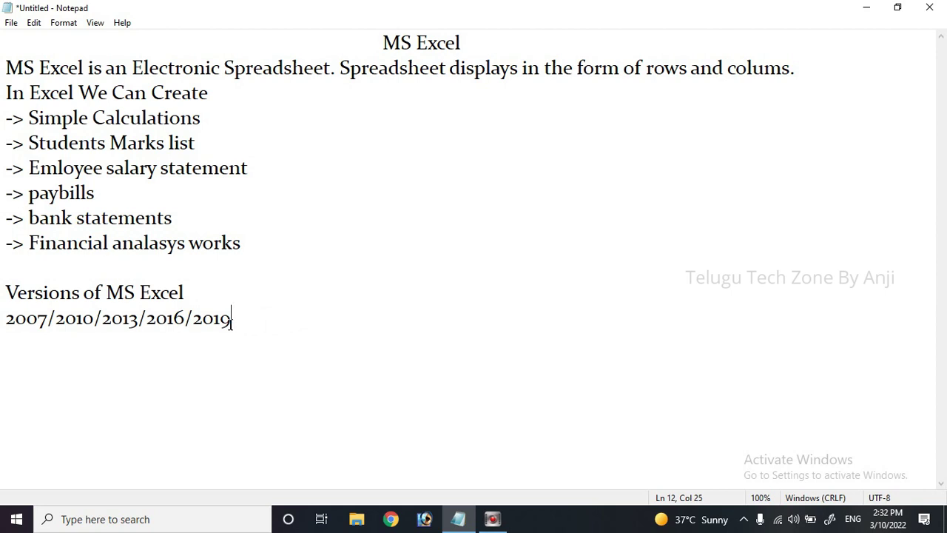
Launch Excel from the Start menu app list, browsing past the Microsoft Office group.
click(9, 527)
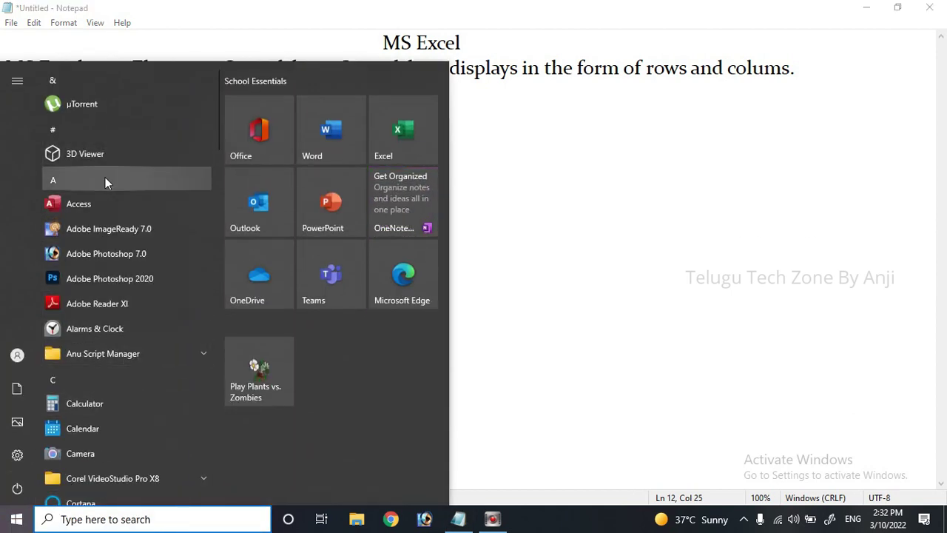
scroll(139, 353, down, 3)
scroll(137, 363, down, 12)
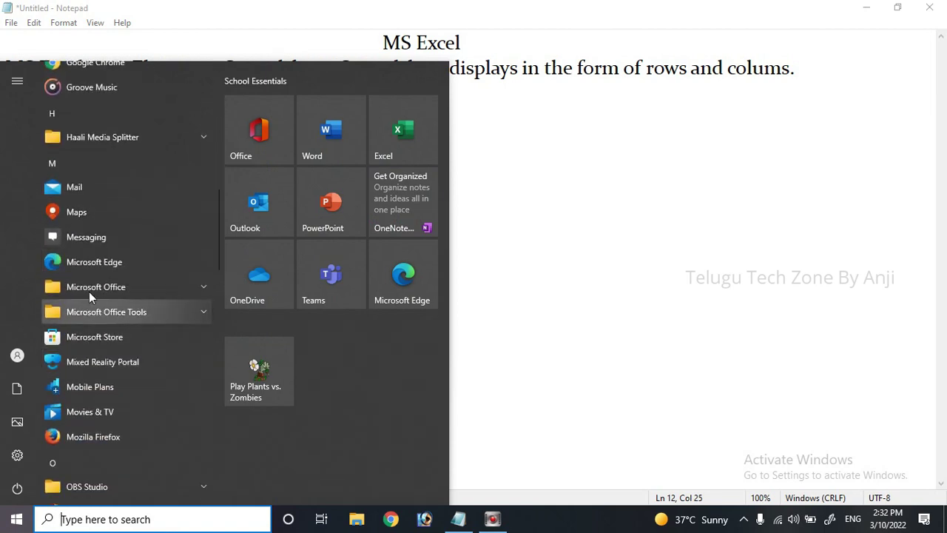
click(135, 290)
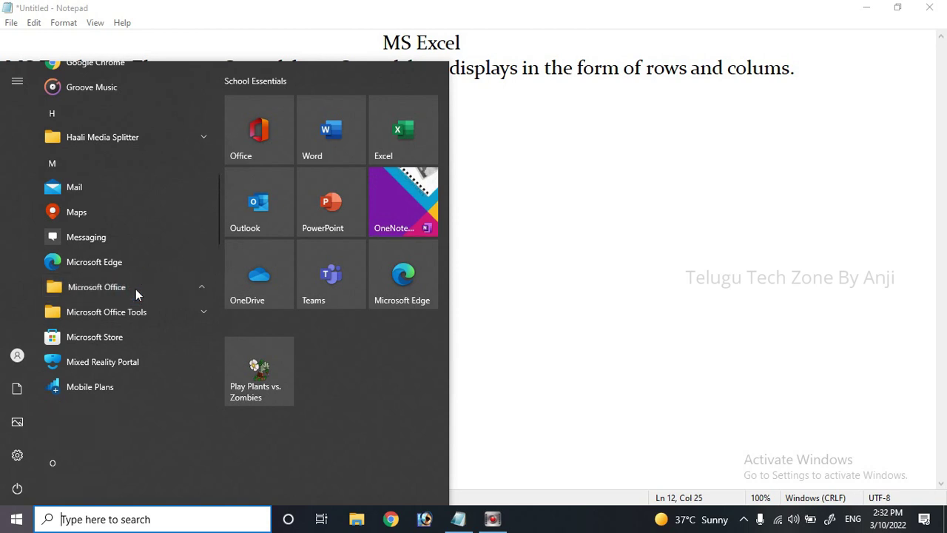
click(136, 289)
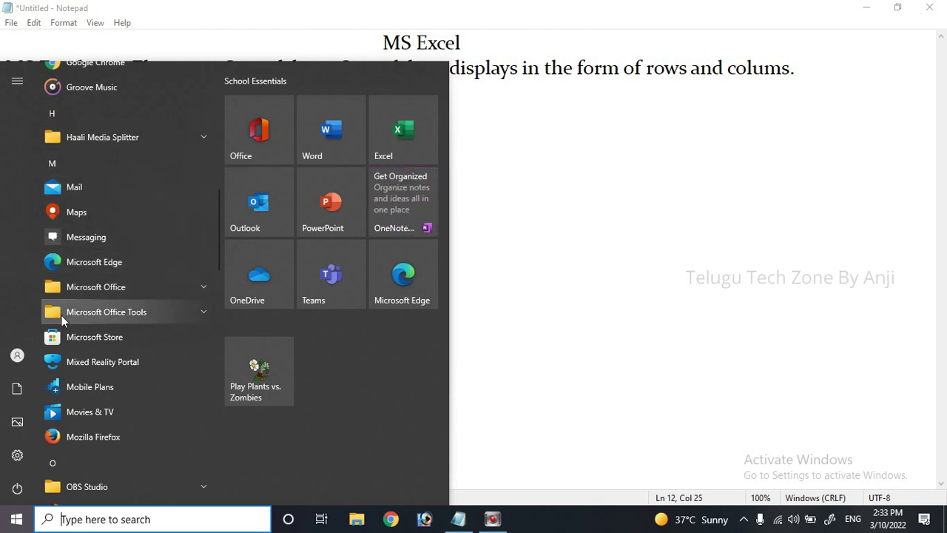
scroll(63, 318, up, 6)
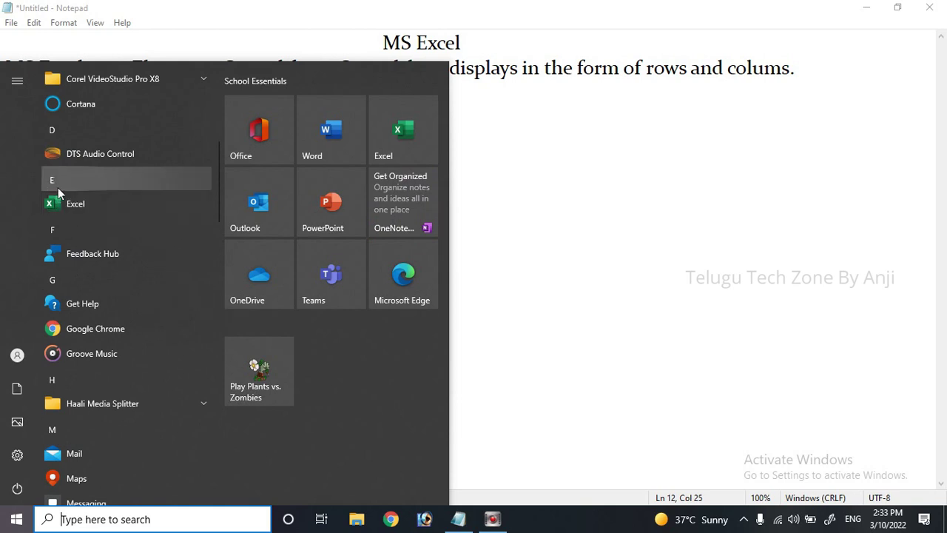
scroll(88, 254, down, 2)
scroll(89, 254, down, 10)
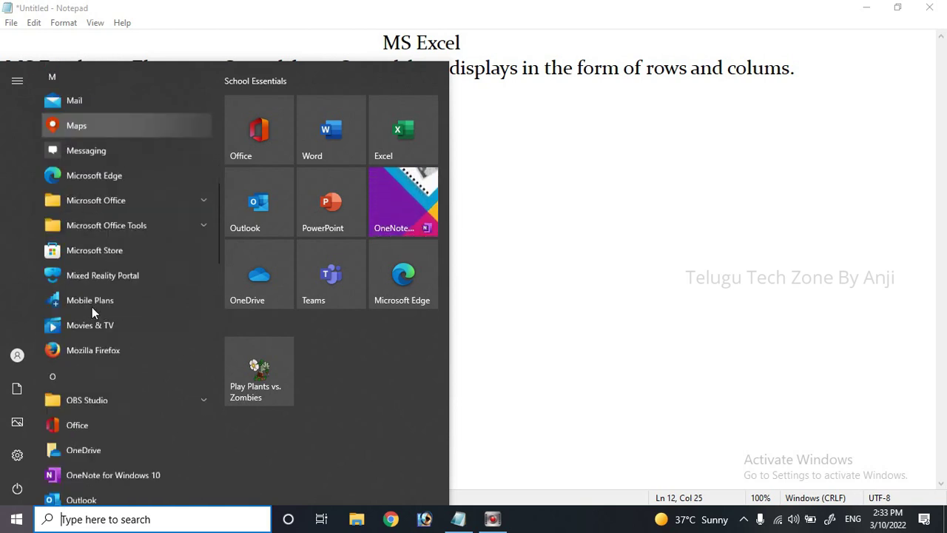
scroll(88, 366, down, 10)
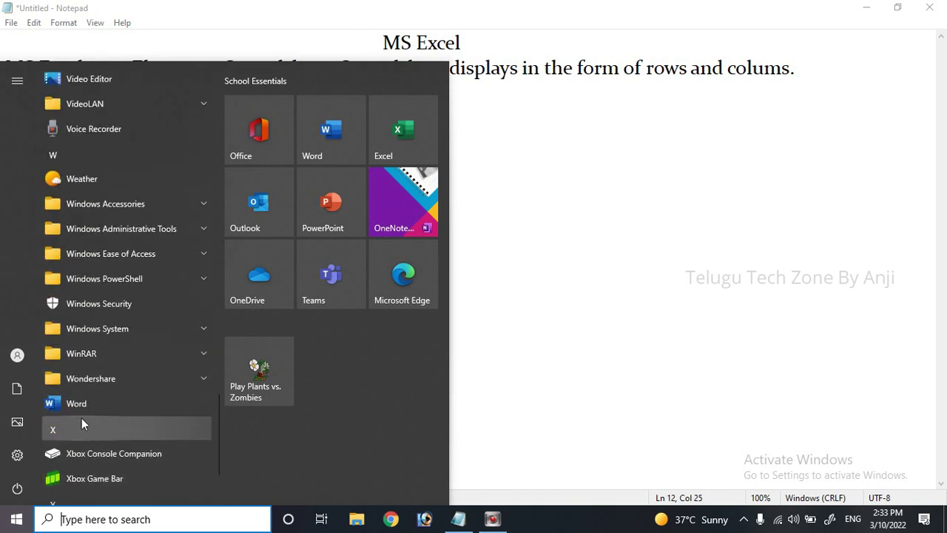
scroll(121, 316, up, 10)
scroll(119, 309, up, 15)
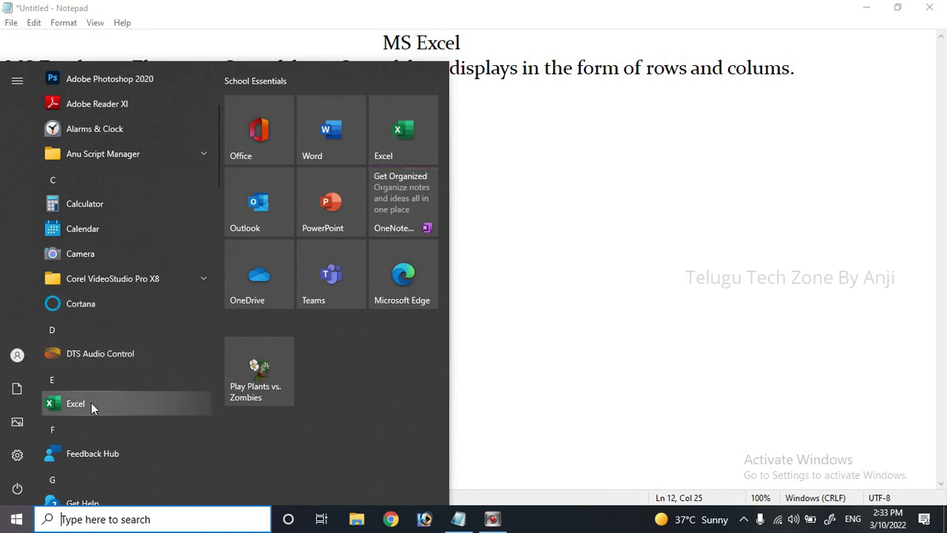
click(288, 366)
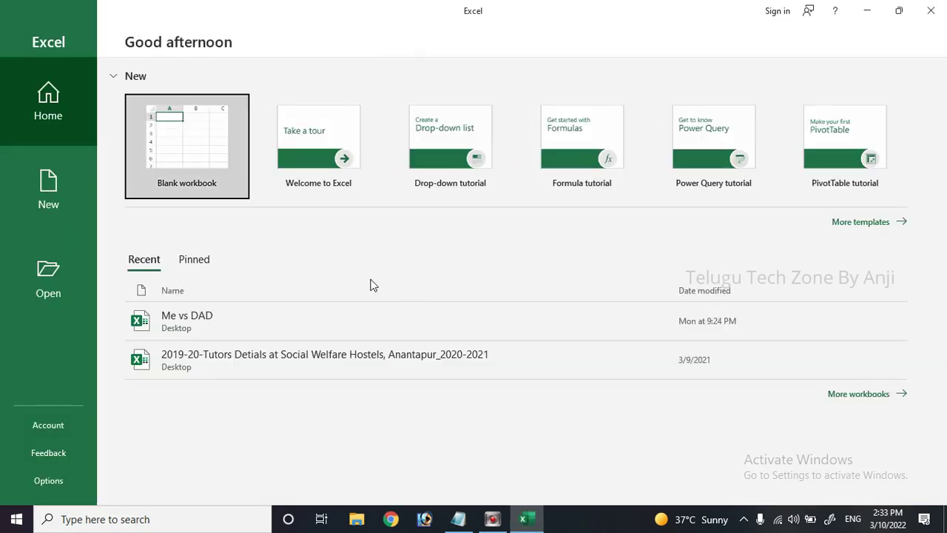
Search Windows for 'exce' to find Excel, then return to the Notepad notes.
click(135, 519)
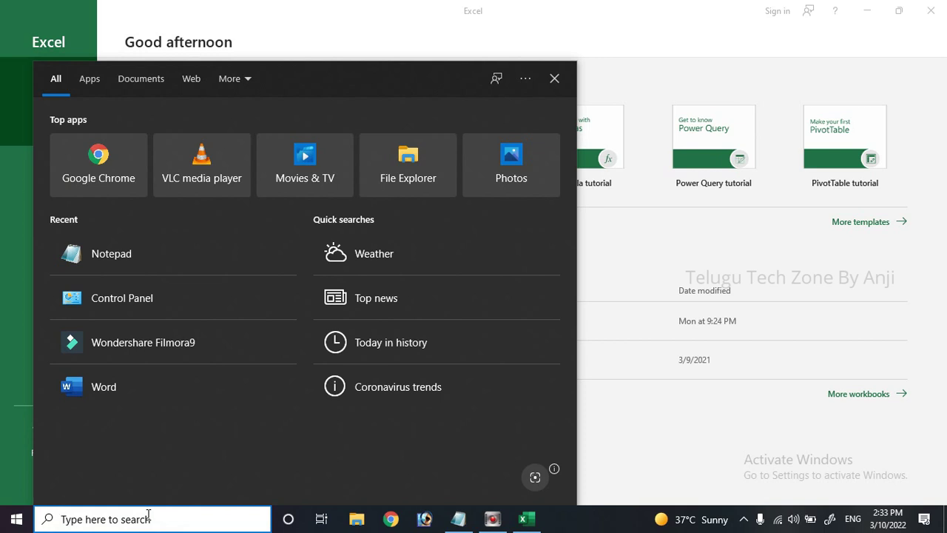
text(excel)
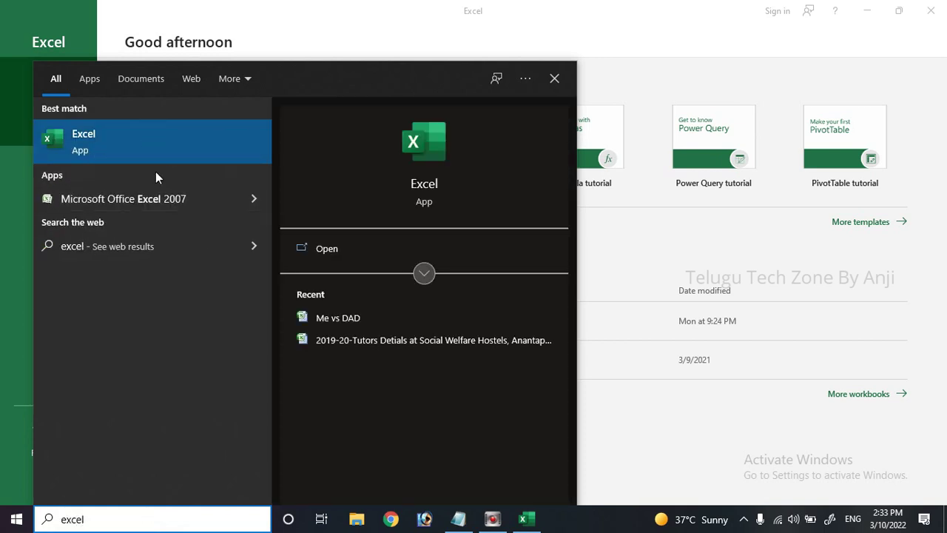
click(153, 513)
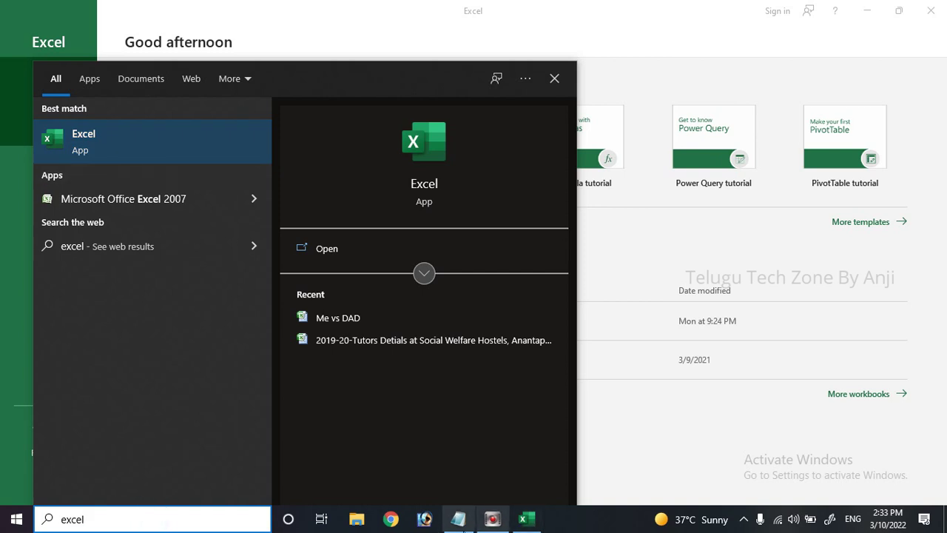
click(458, 519)
Add a 'Win + R' line to the notes, then run 'excel' from the Run box.
key(Return)
key(Return)
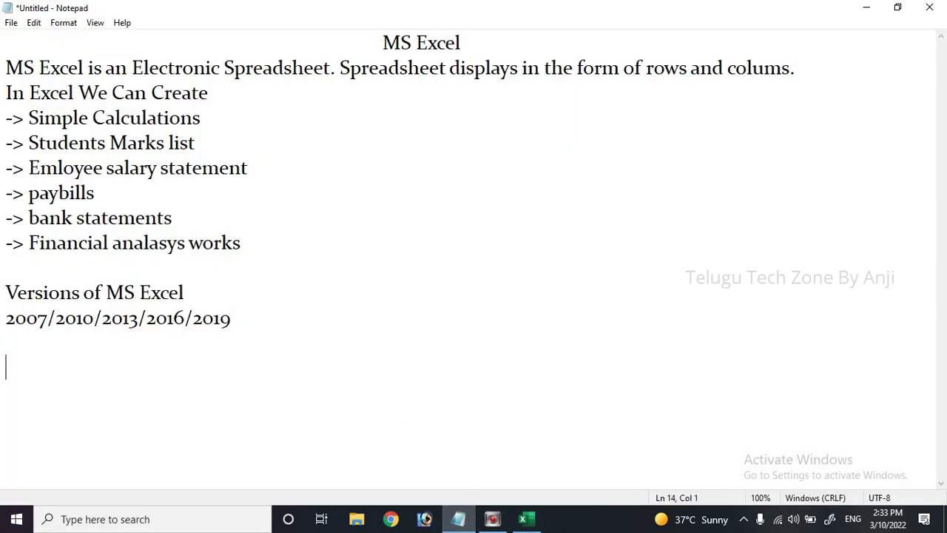
text(Win)
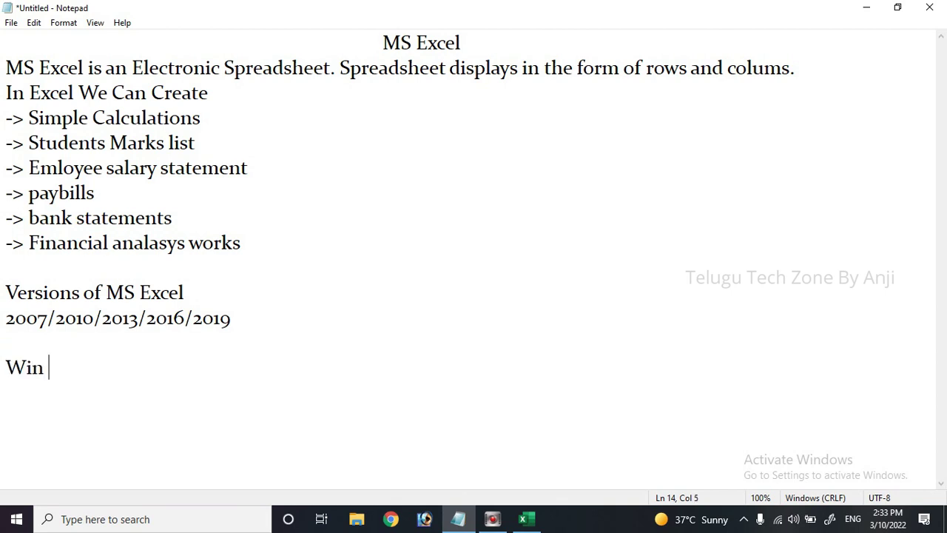
text( + R)
key(super+r)
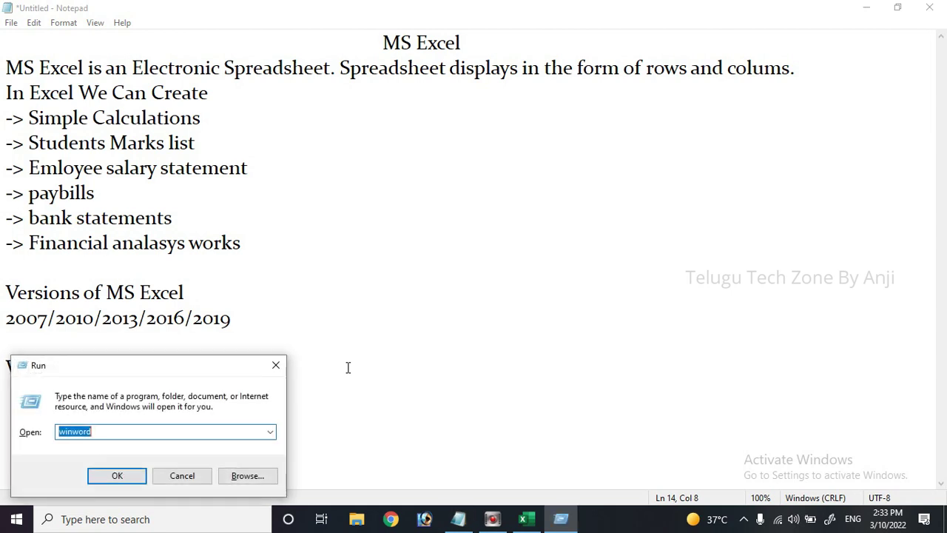
drag(186, 361, 642, 290)
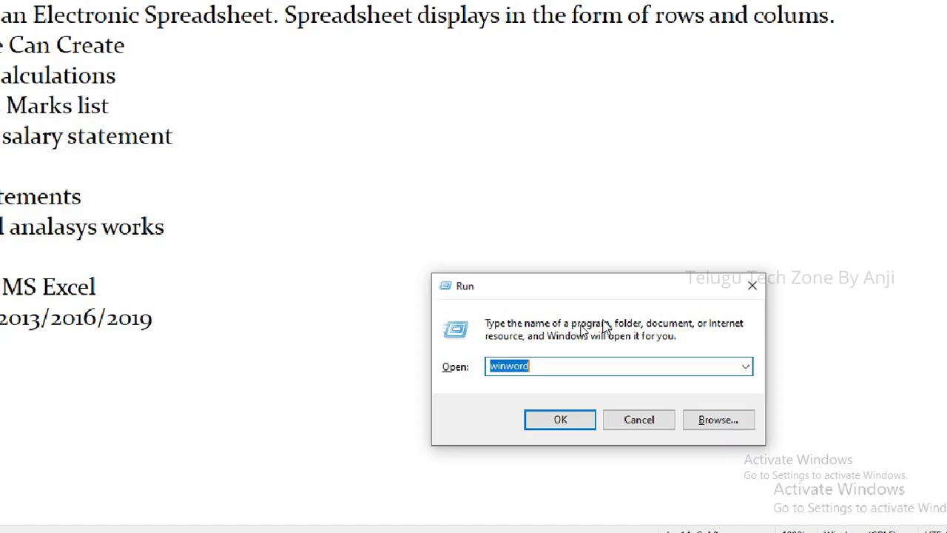
click(551, 333)
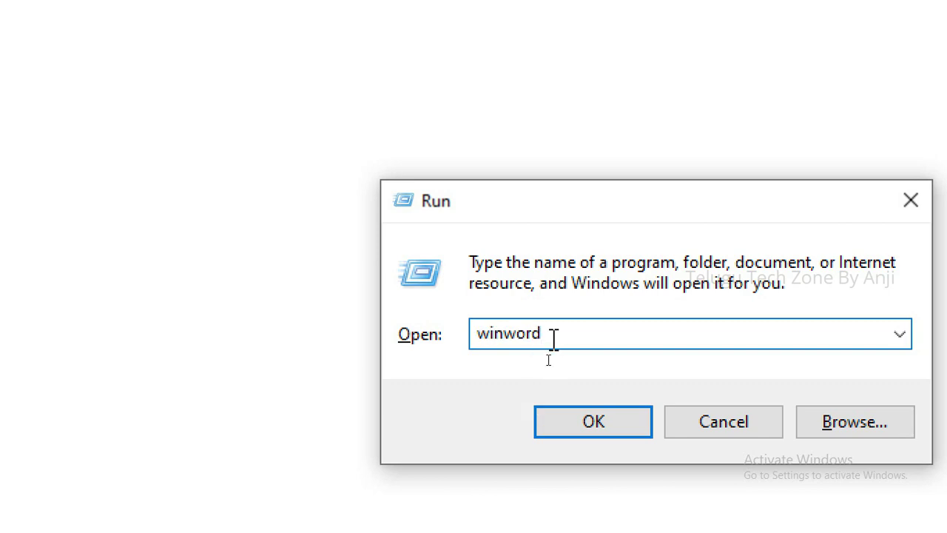
key(BackSpace)
key(BackSpace)
key(BackSpace)
key(BackSpace)
key(BackSpace)
key(BackSpace)
key(BackSpace)
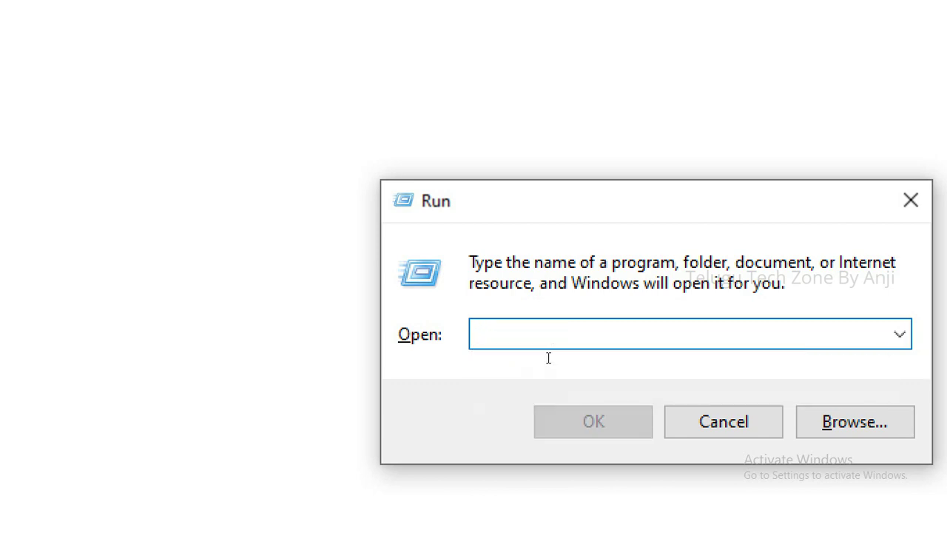
text(excel)
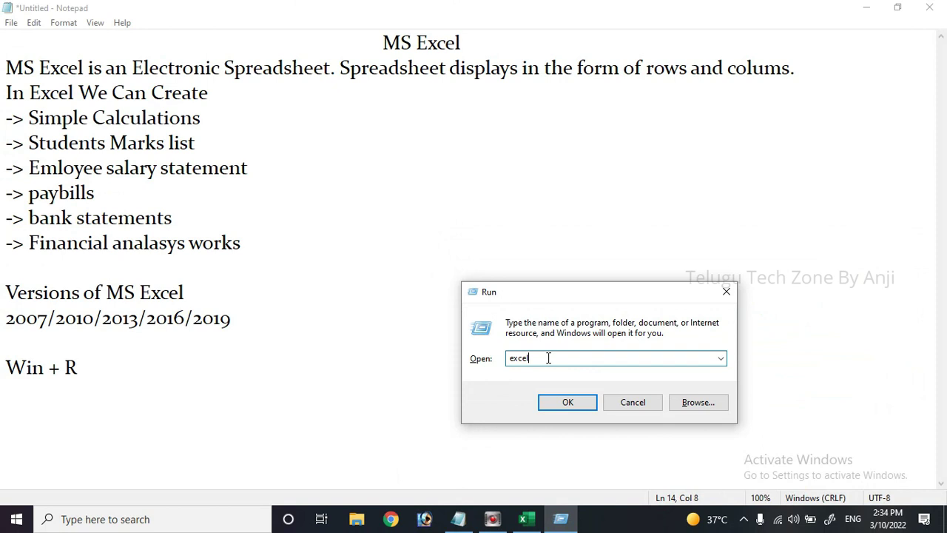
click(557, 403)
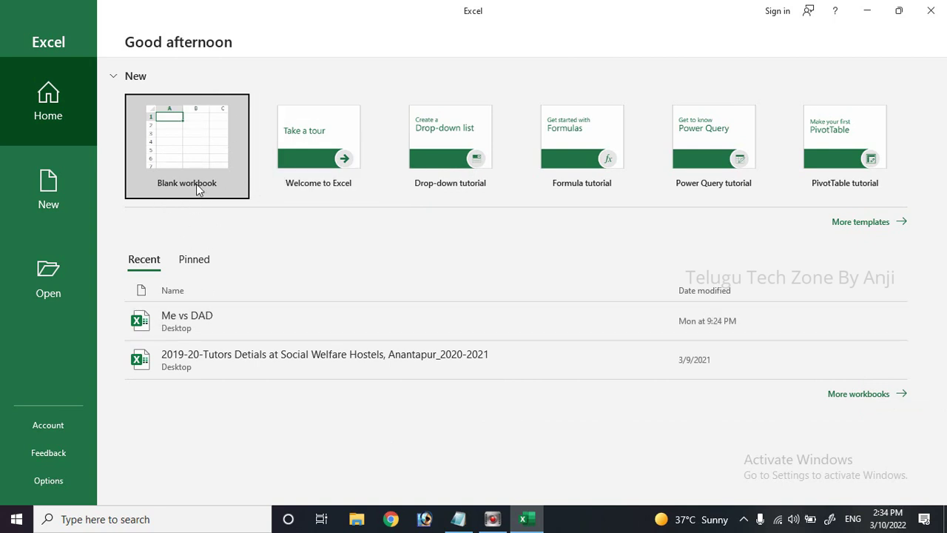
Browse Excel's More templates gallery, such as Monthly company budget, then scroll back up.
click(208, 177)
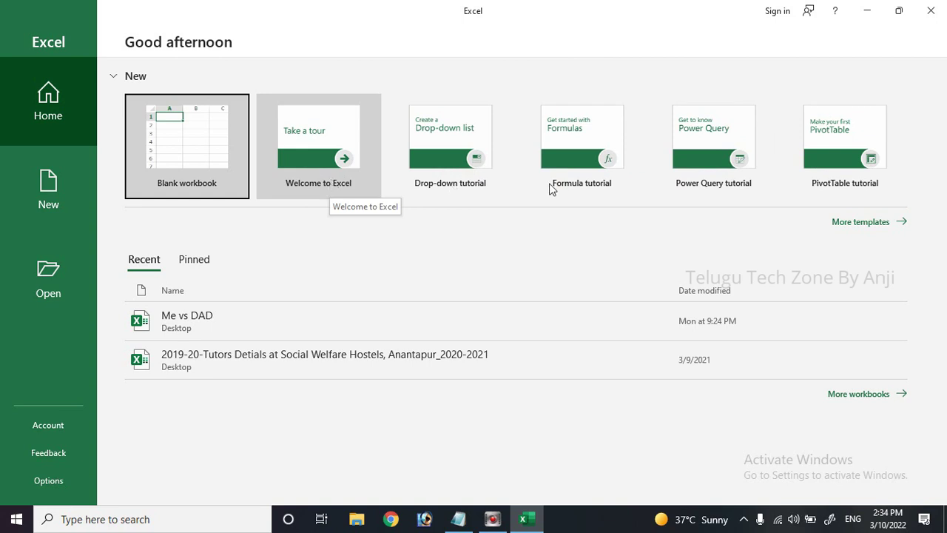
click(863, 231)
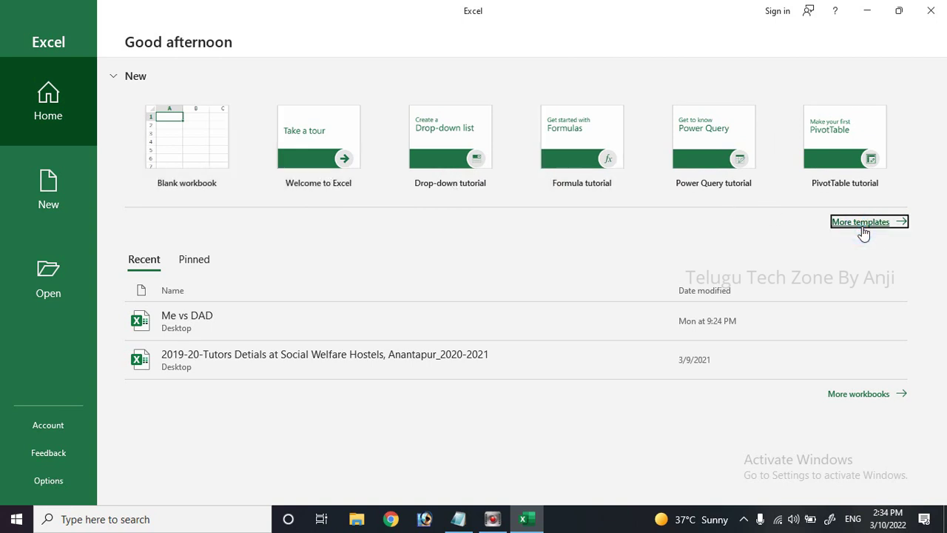
scroll(520, 324, down, 1)
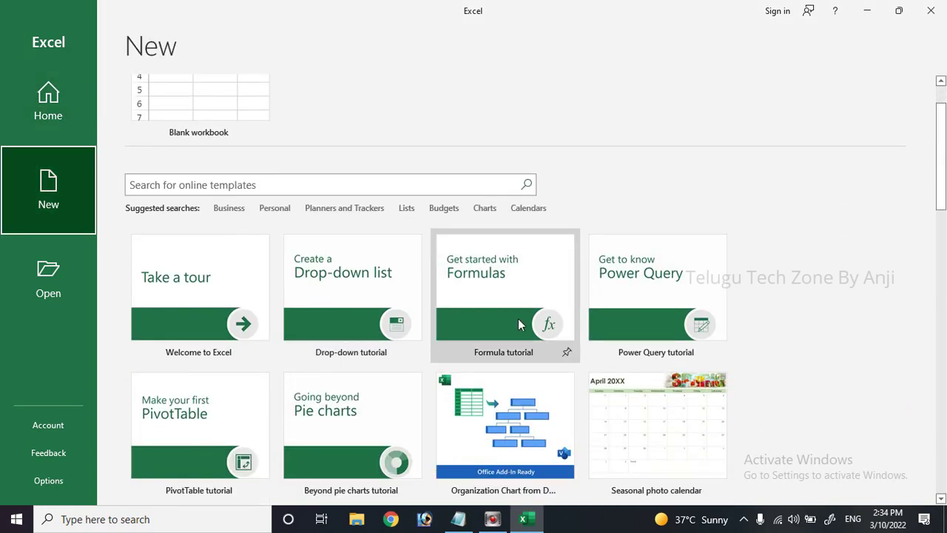
scroll(520, 324, down, 3)
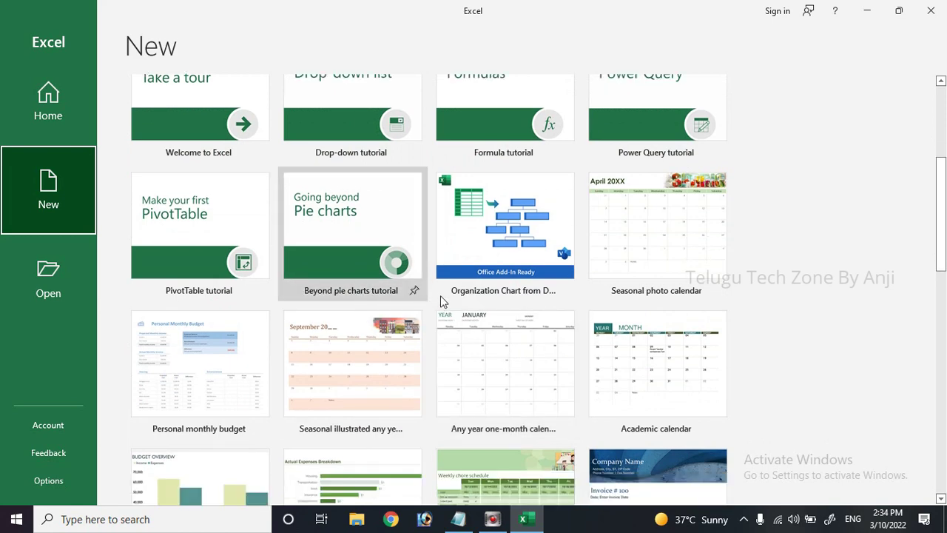
scroll(541, 323, down, 3)
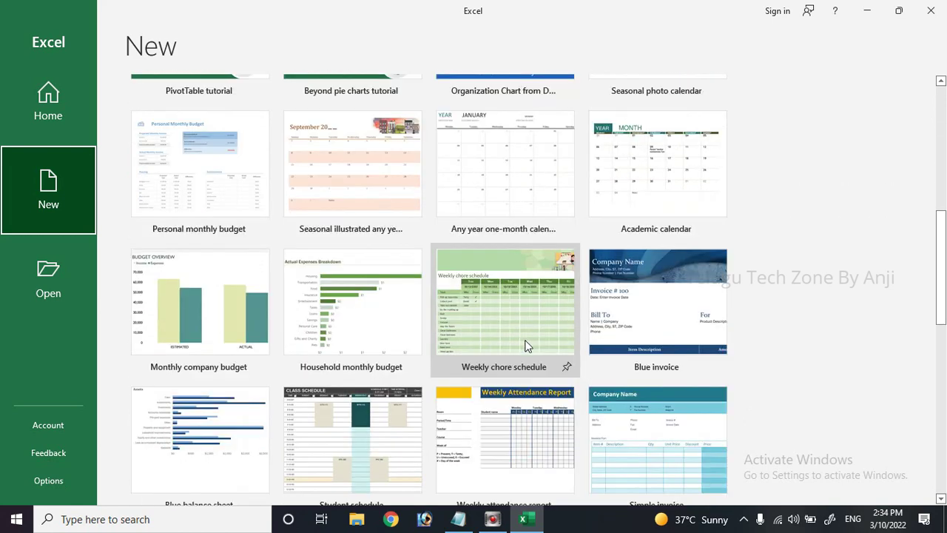
scroll(529, 348, down, 1)
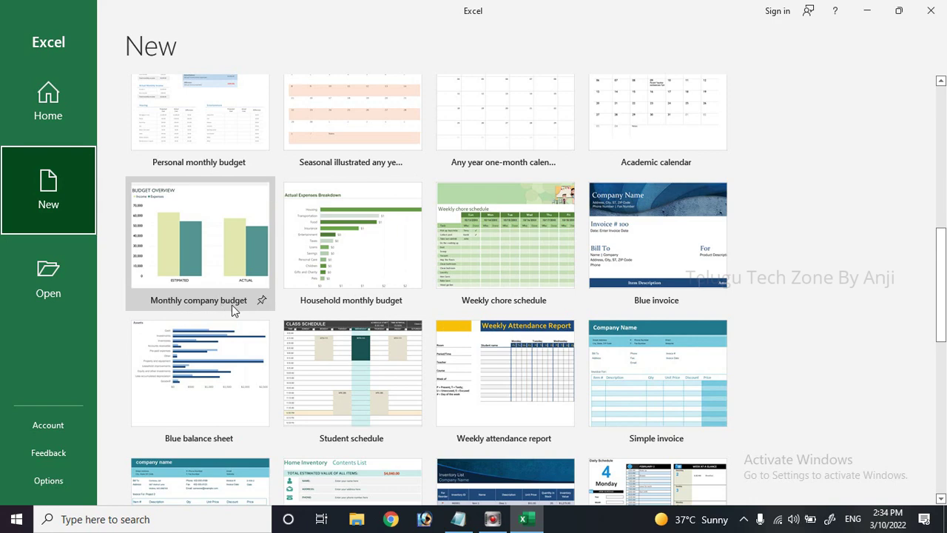
scroll(285, 285, down, 1)
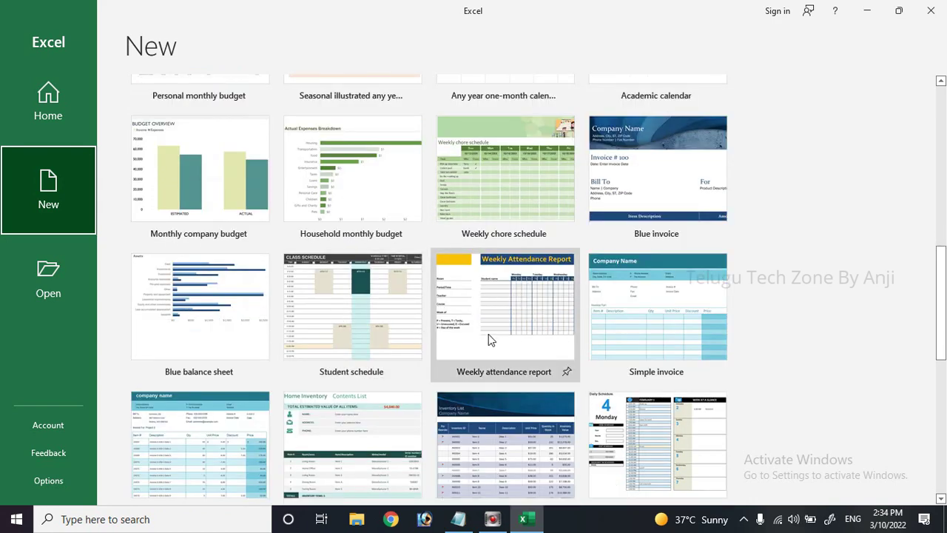
scroll(465, 342, up, 6)
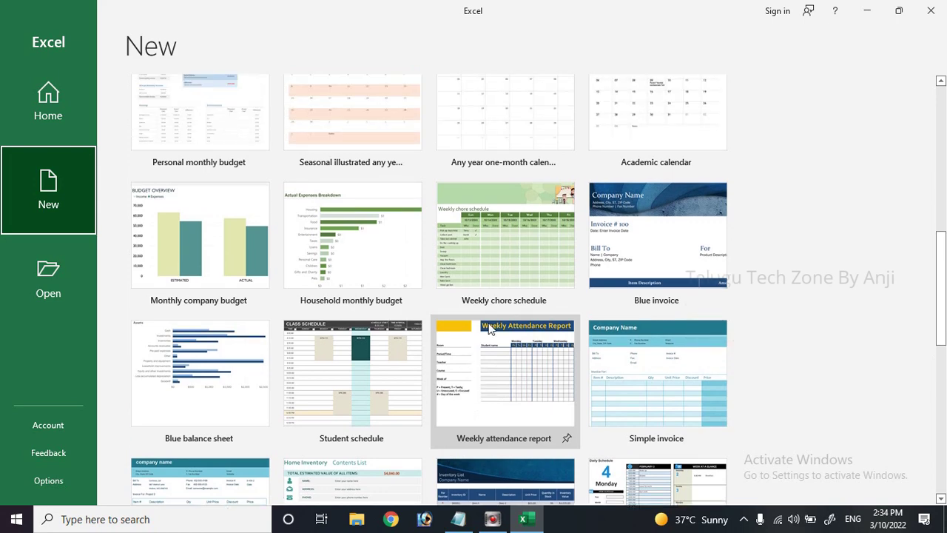
scroll(322, 250, up, 3)
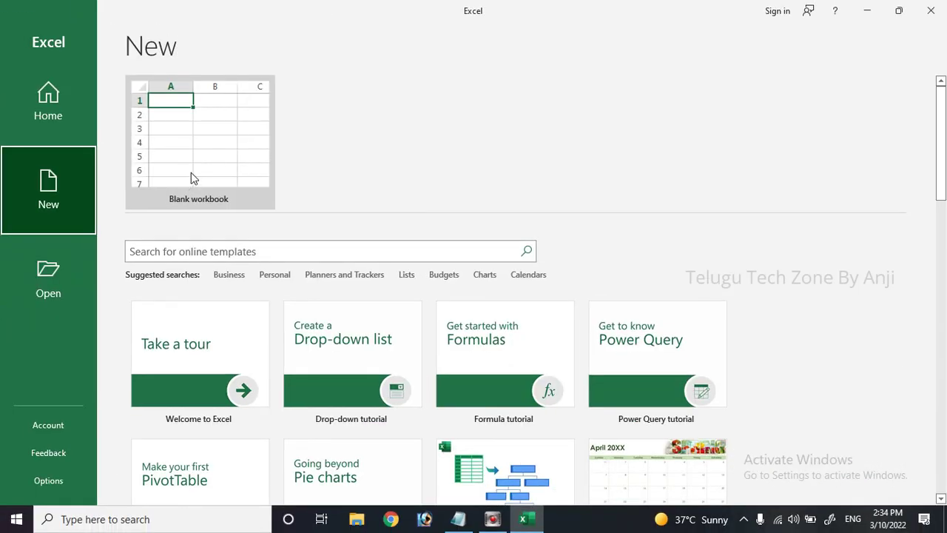
Create blank workbook Book1 and dismiss the Get Genuine Office warning bar.
click(191, 178)
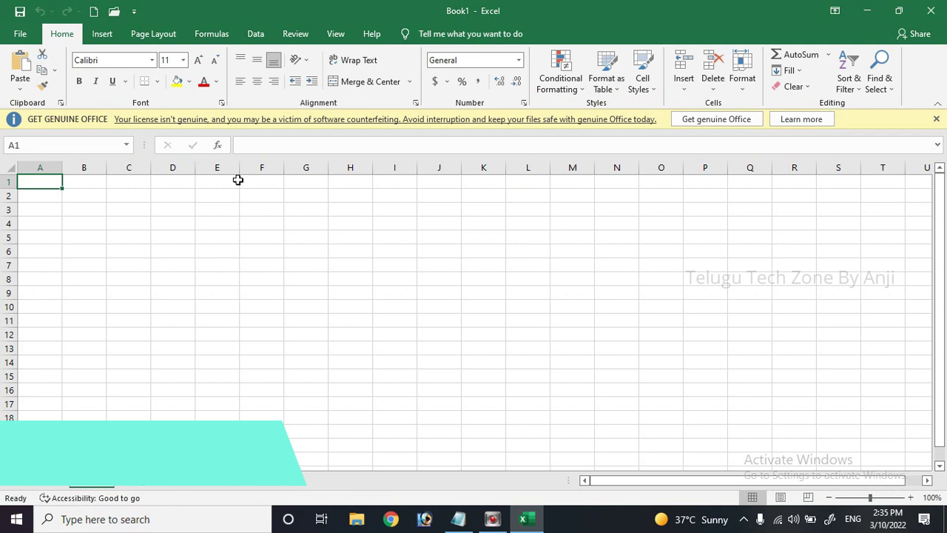
click(936, 118)
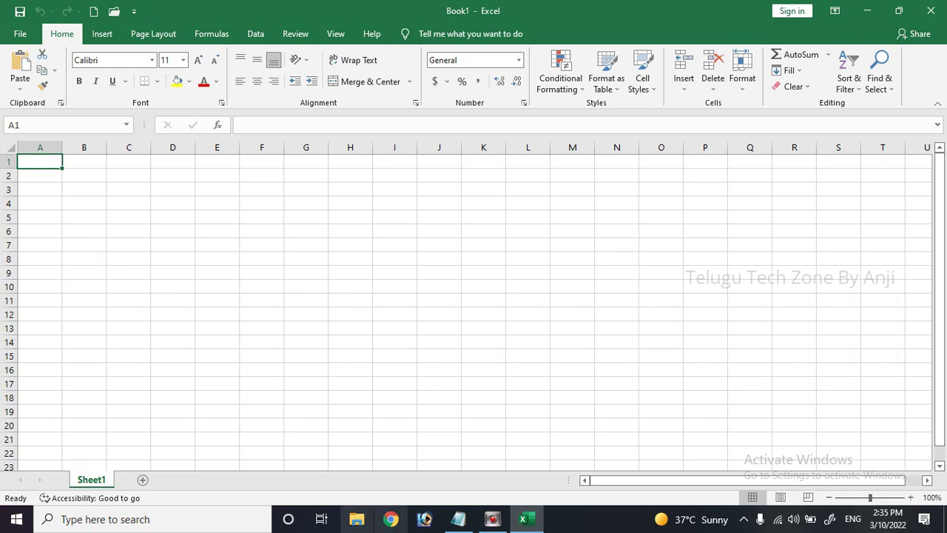
Add a 'Contents of MS Excel' heading with a first '--> Title bar' item.
click(459, 522)
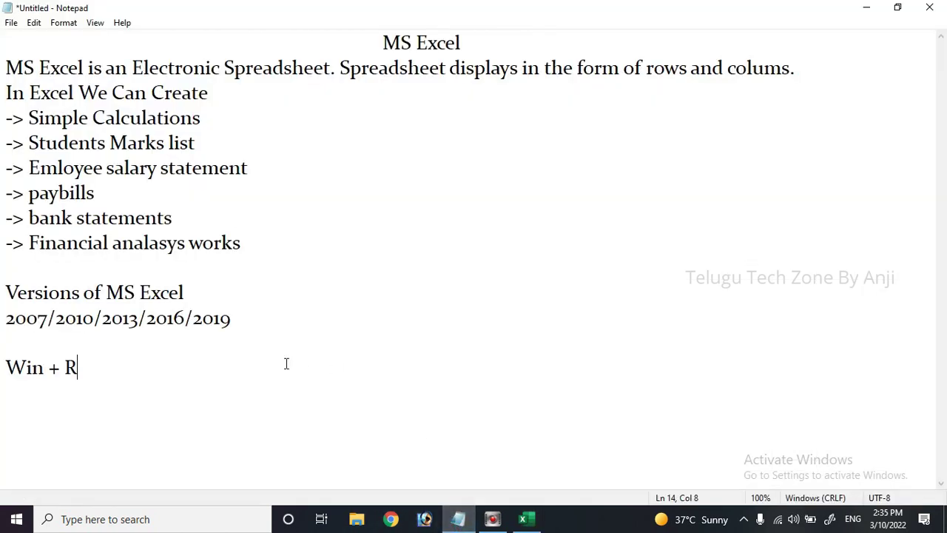
key(Return)
key(Return)
text(Conete)
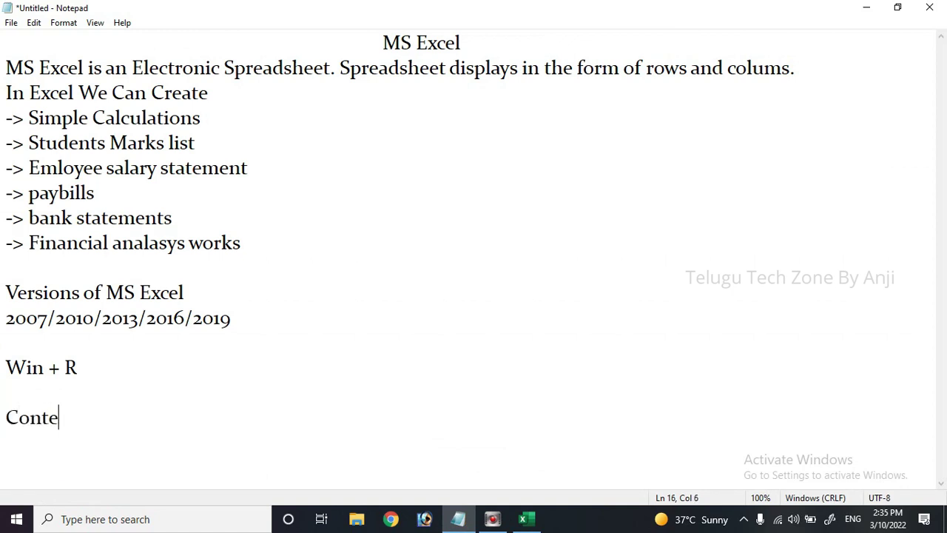
text(nts of MS Ece)
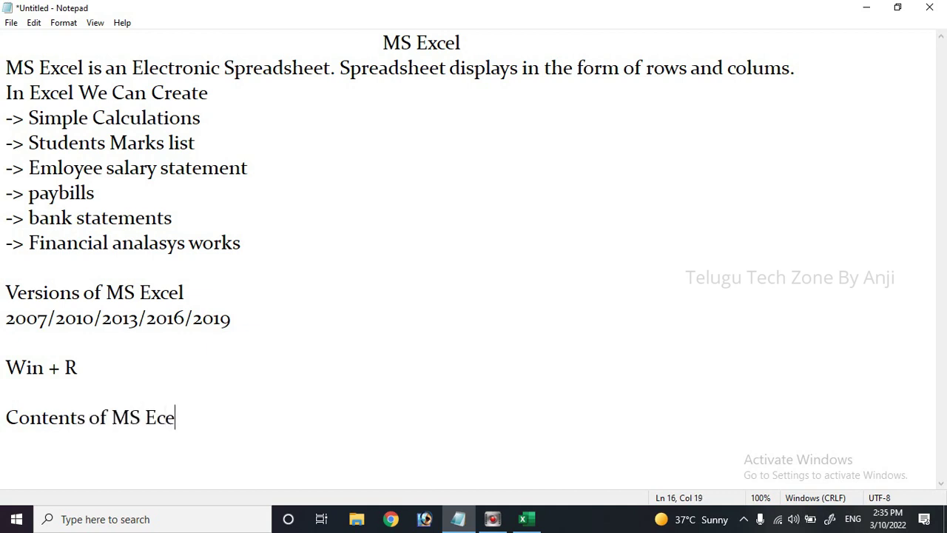
key(BackSpace)
key(BackSpace)
text(xcel)
key(Return)
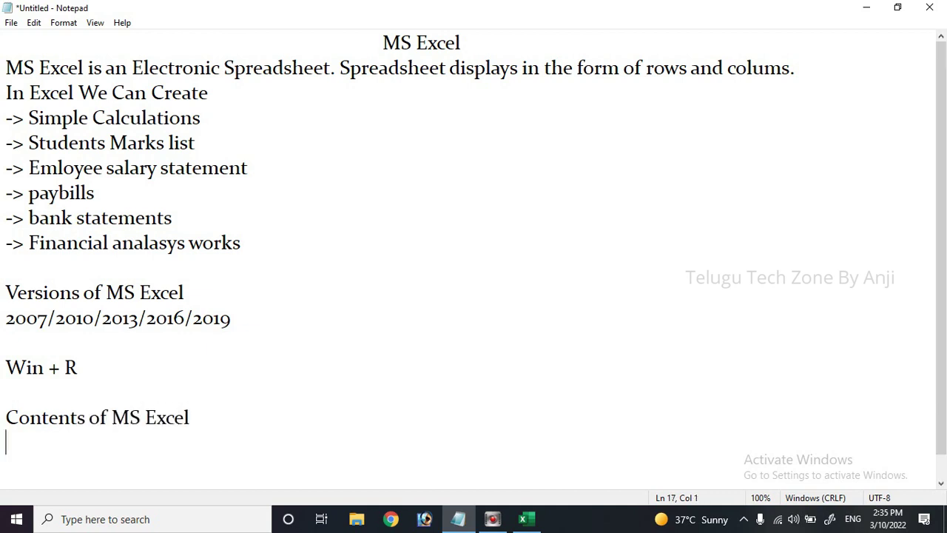
key(shift+Left)
key(shift+Left)
key(shift+Left)
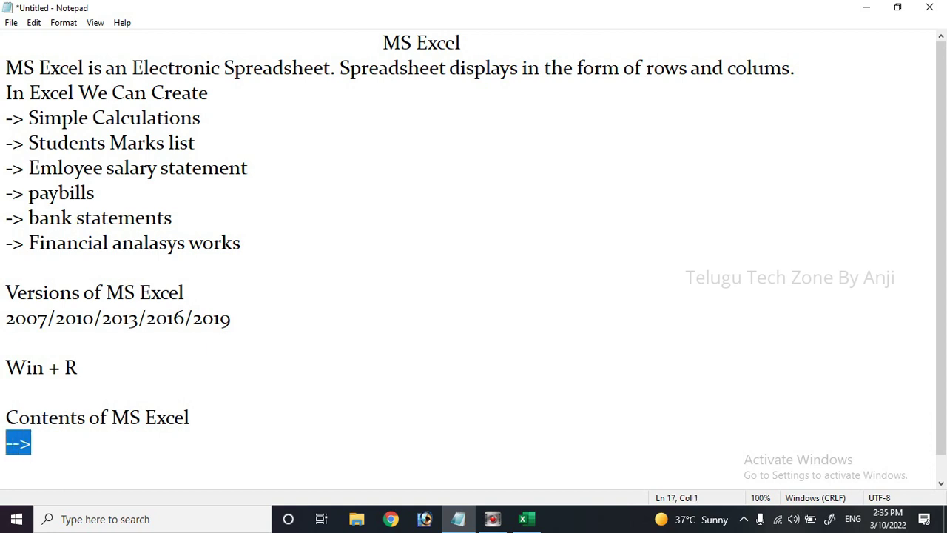
key(Right)
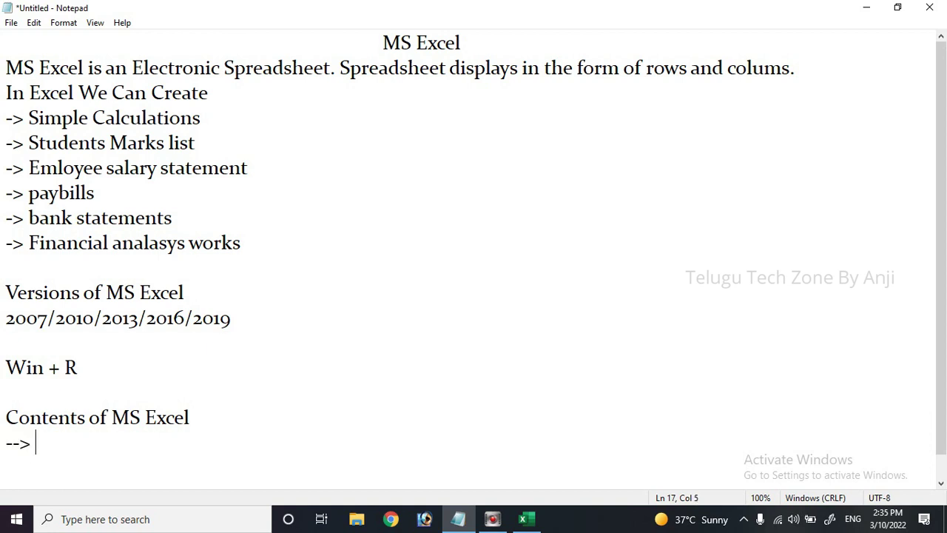
text(Title)
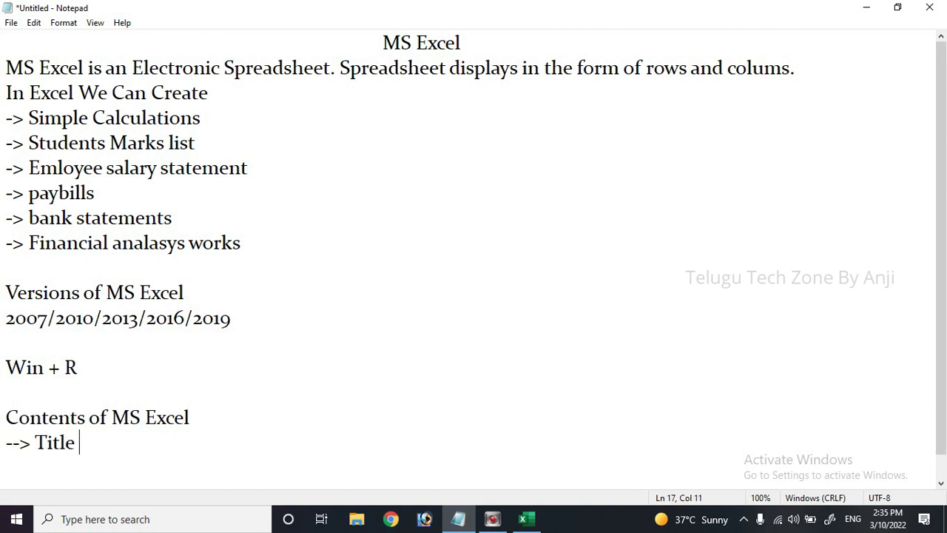
text( bea)
key(BackSpace)
key(BackSpace)
text(ar)
key(Return)
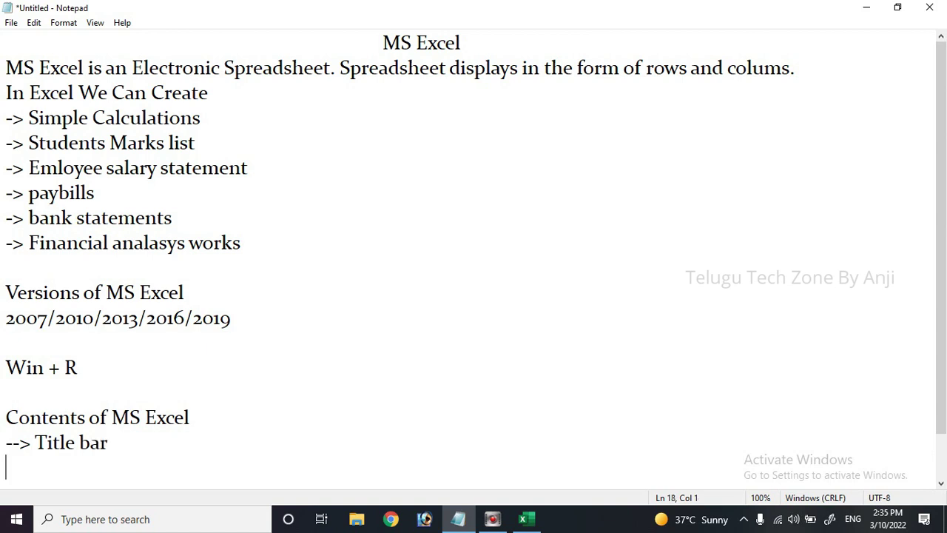
List Quick Access Tool bar, File Tab, Tabs and The Ribbon as '-->' items.
text(--> Quick Acc)
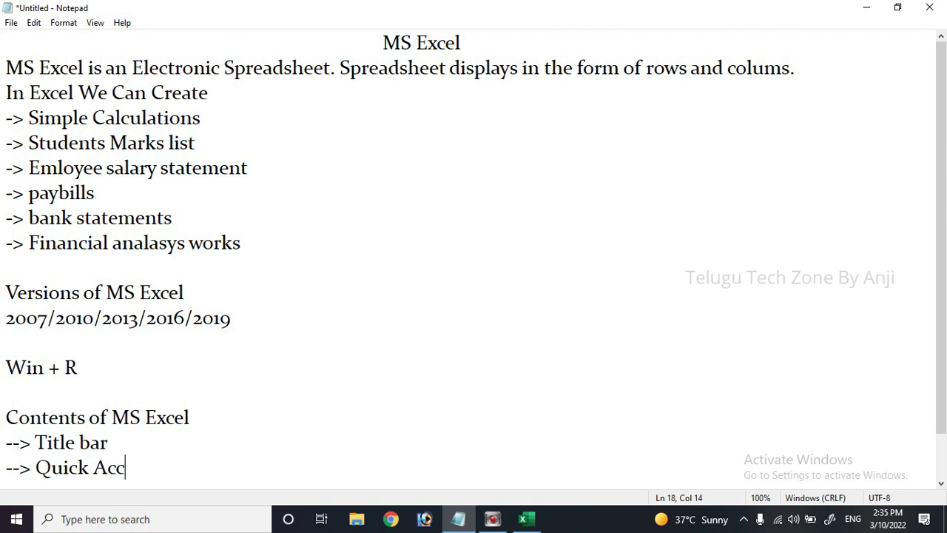
text(ess Too)
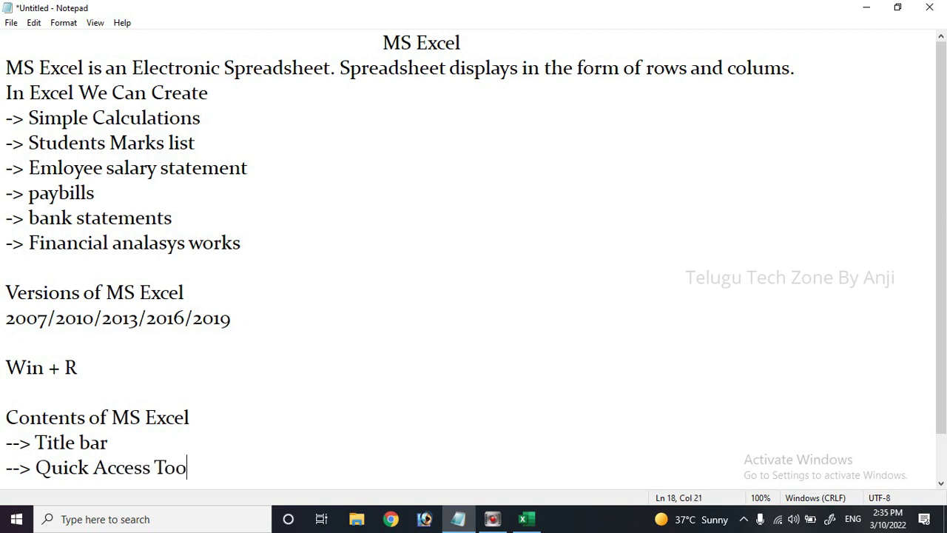
text(l bar)
key(Return)
text(-->)
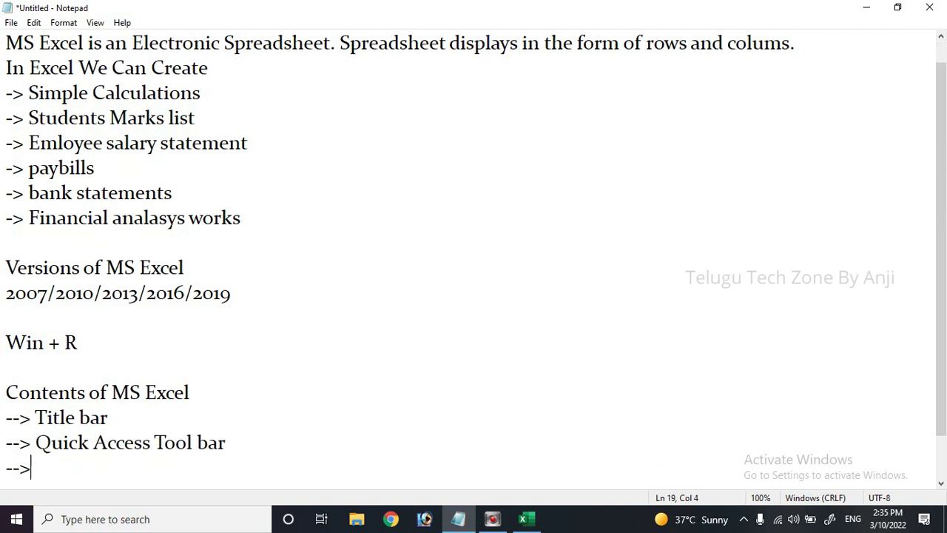
text( File T)
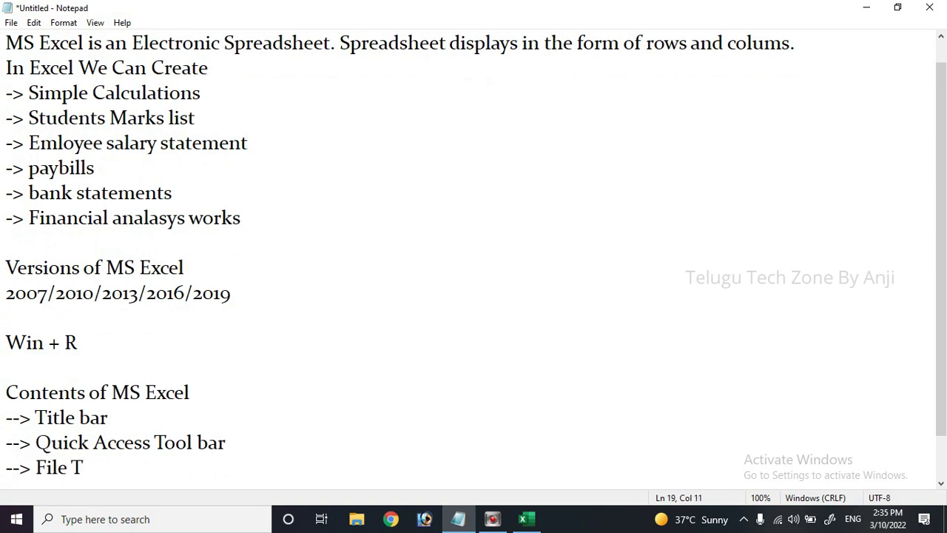
text(ab)
key(Return)
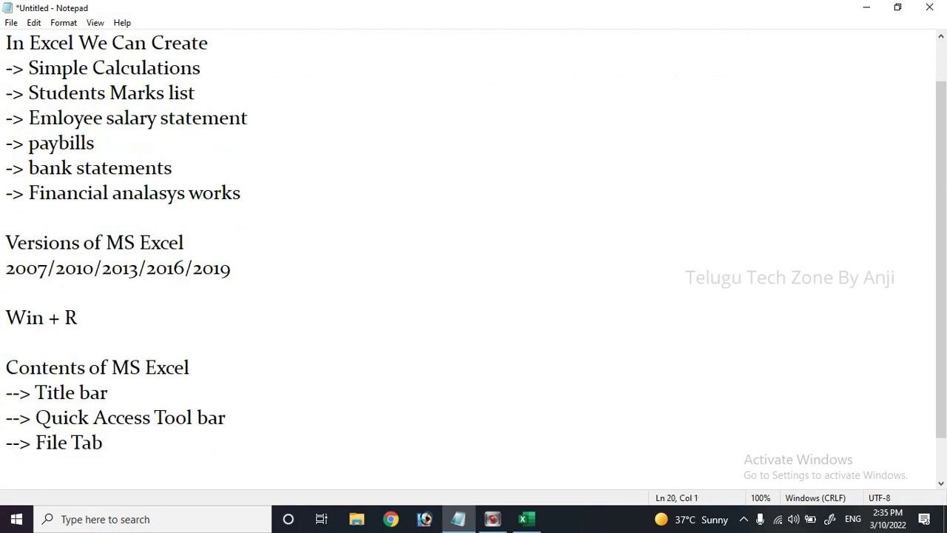
text(--> Tabs)
key(Return)
text(--> )
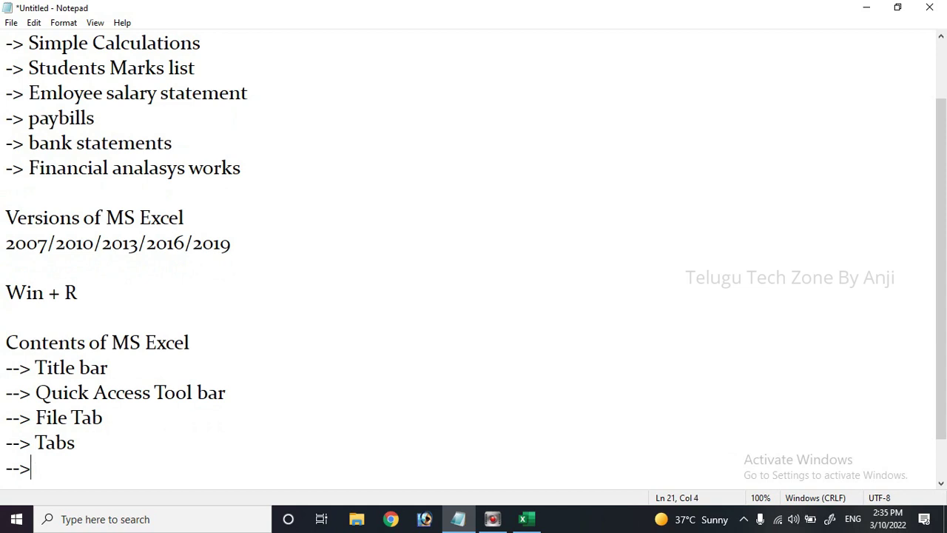
text(The Ribbon)
key(Return)
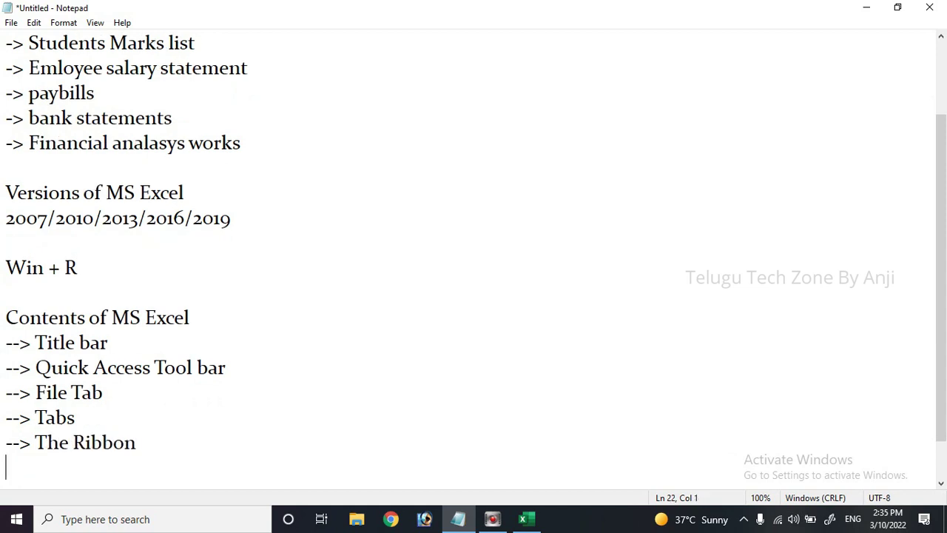
Add the 'Name box --> formula bar', Sheet Tabs and Status Bar items.
text(--> Name box -->)
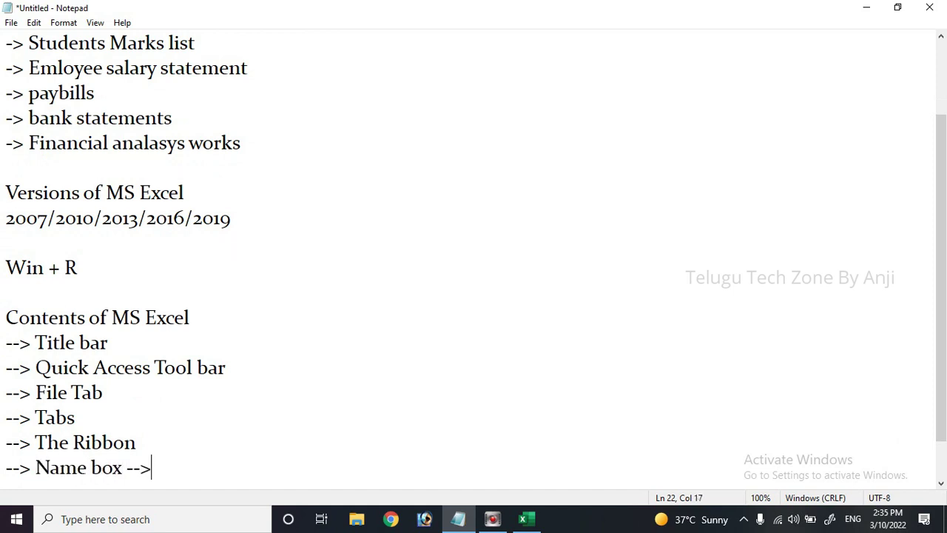
text( formula bar)
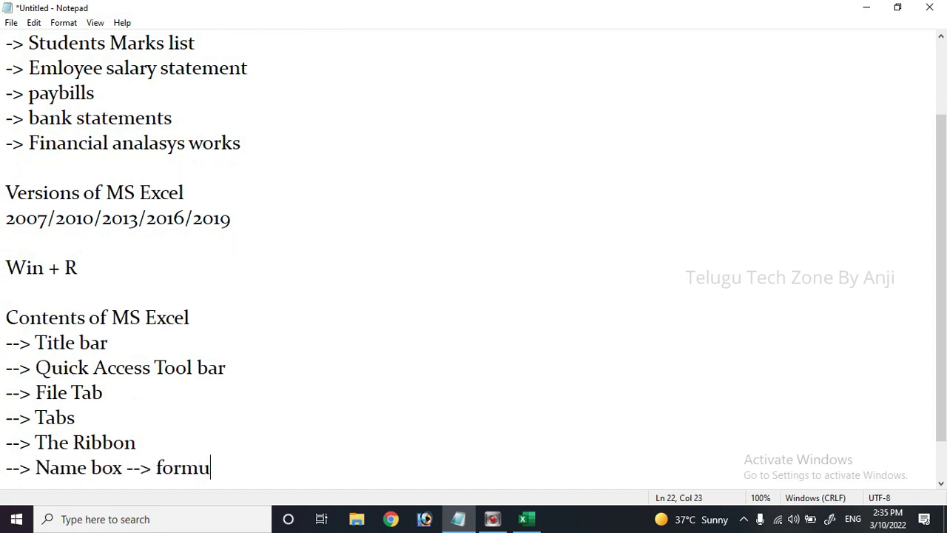
key(Return)
text(-->)
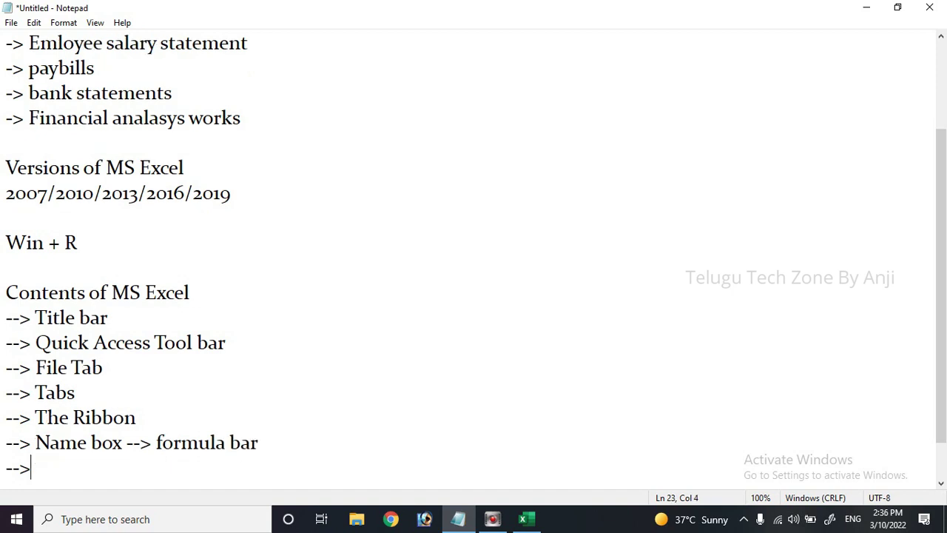
text(Shee)
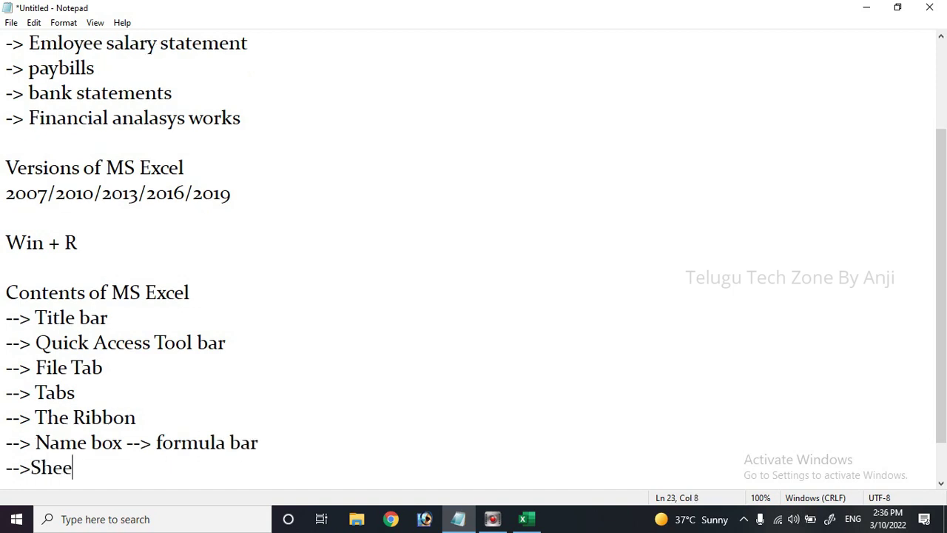
text(t Tabs)
key(Return)
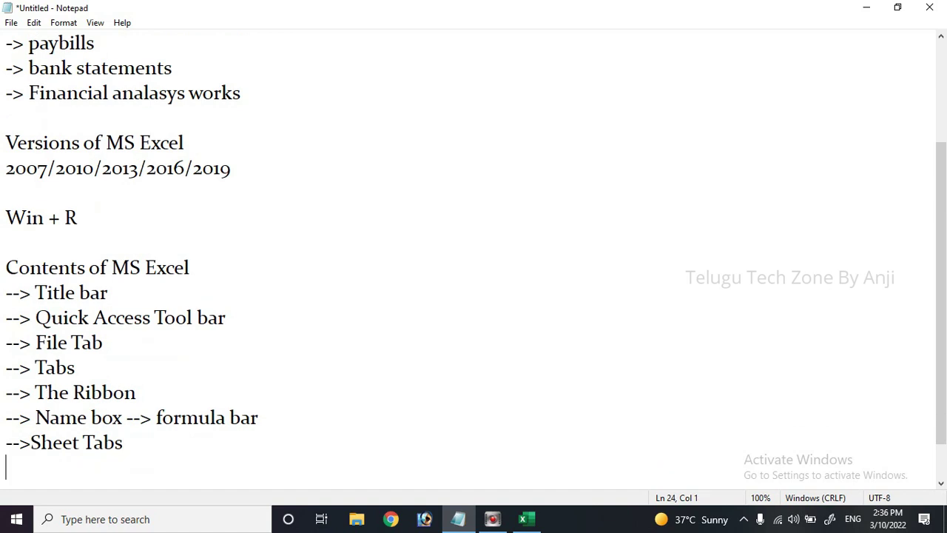
text(--> Statu)
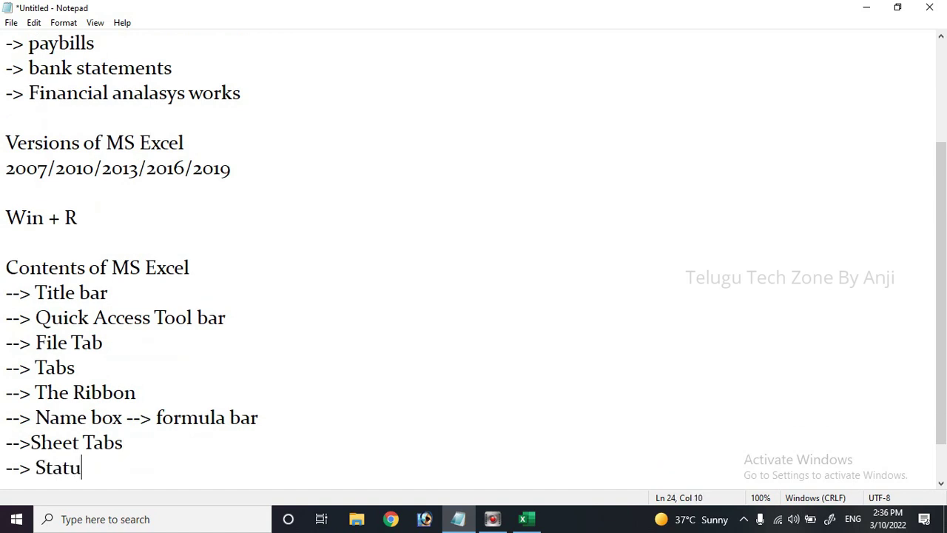
text(s Bar)
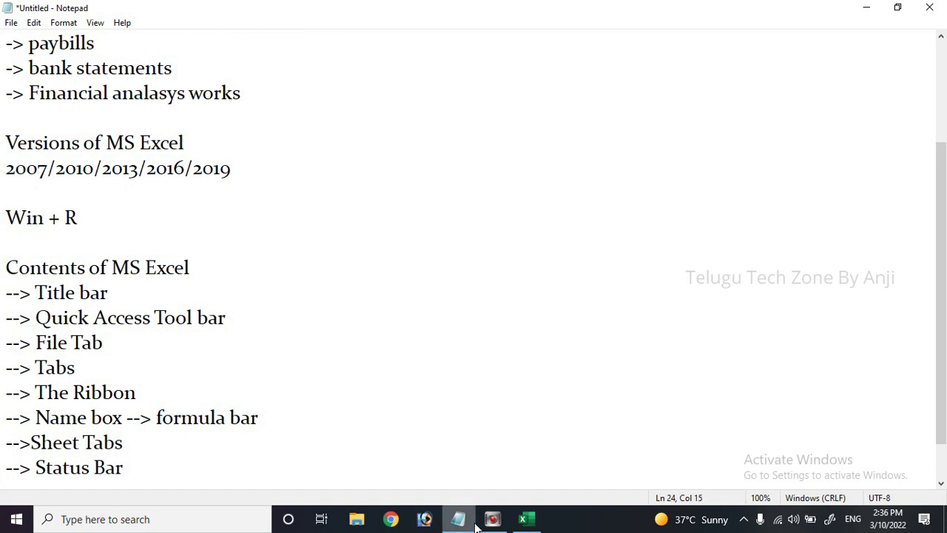
click(527, 518)
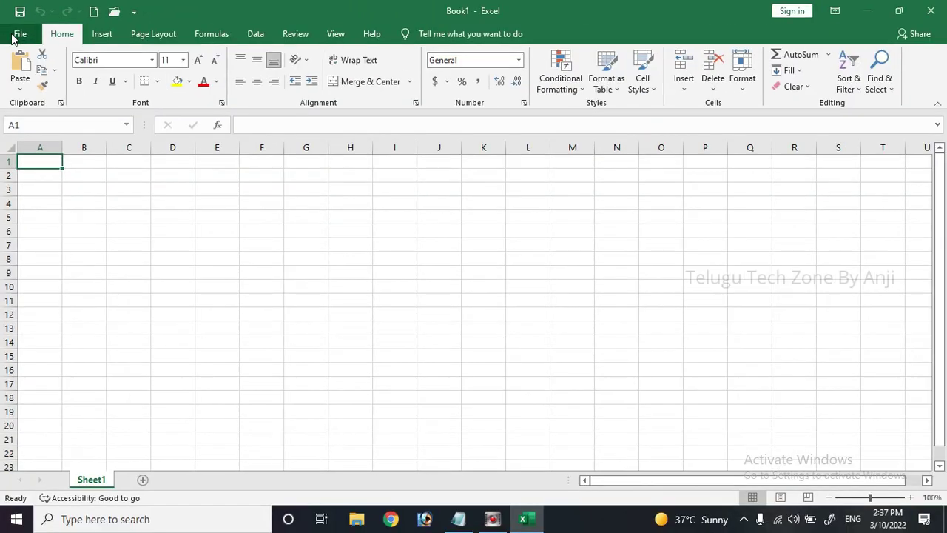
click(18, 34)
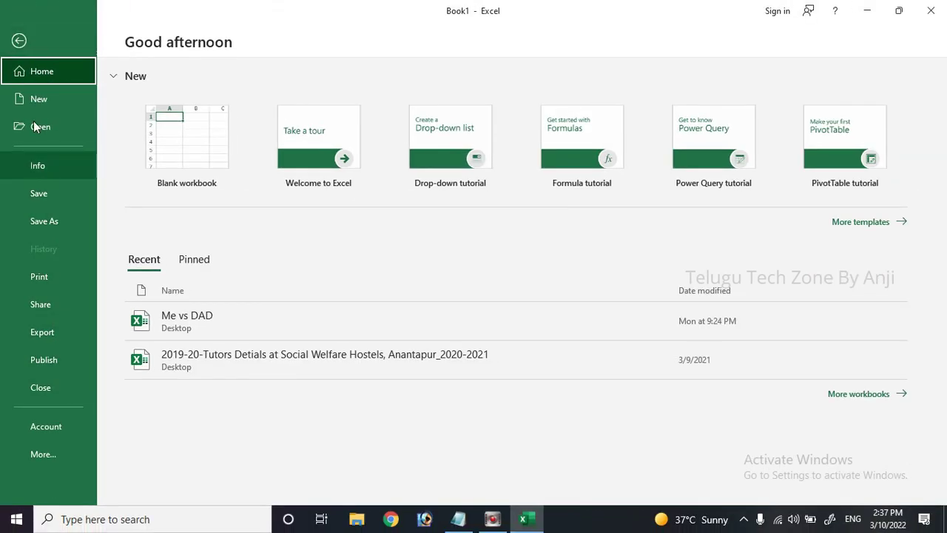
click(19, 42)
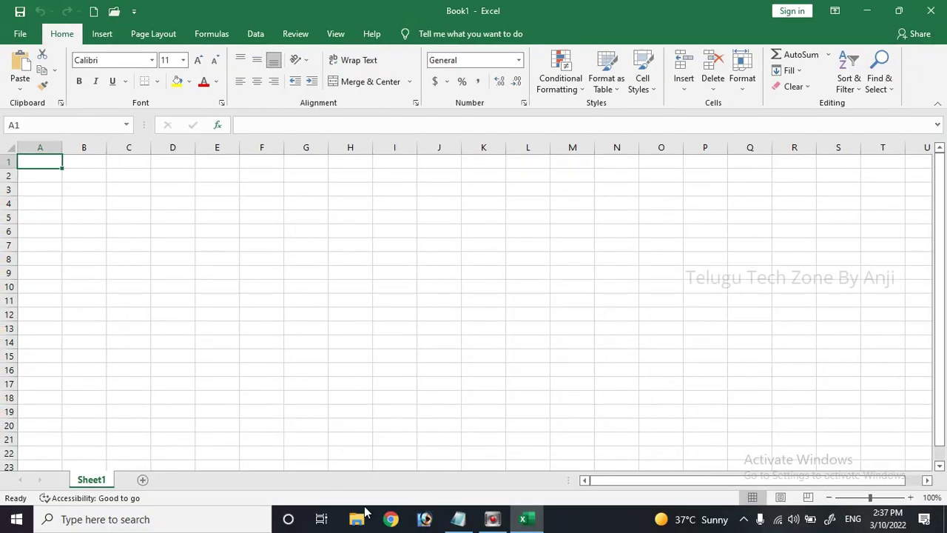
click(458, 519)
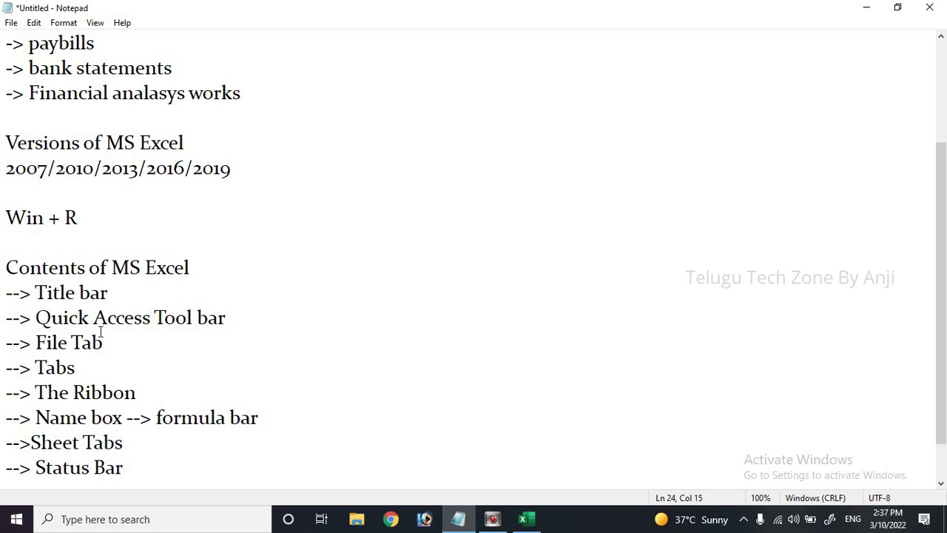
Highlight the word 'Ribbon' in the notes, then bring Excel's Book1 back to front.
drag(142, 392, 73, 392)
click(526, 519)
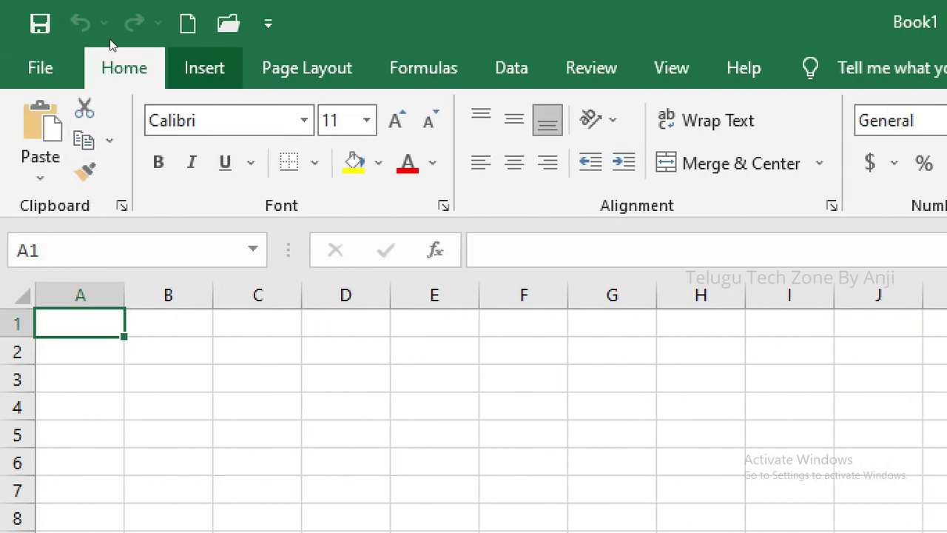
click(204, 67)
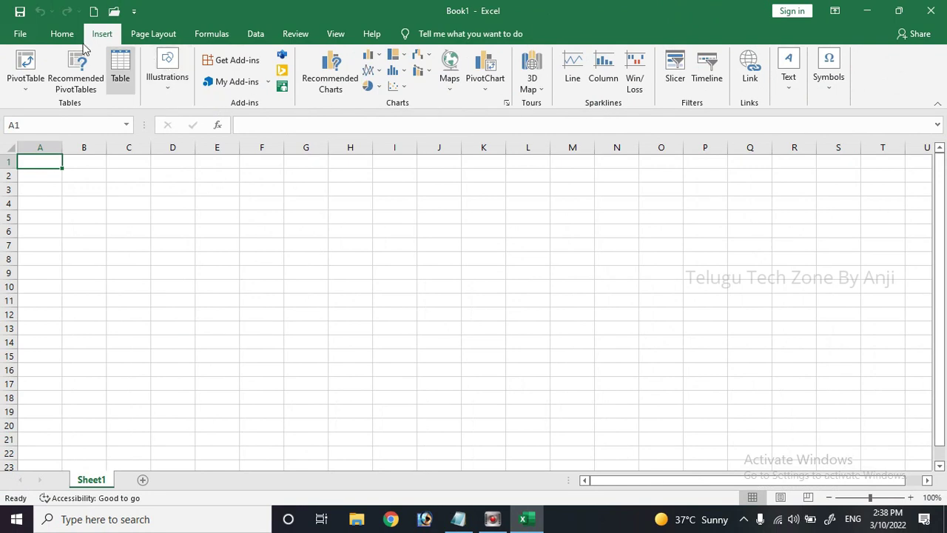
click(62, 34)
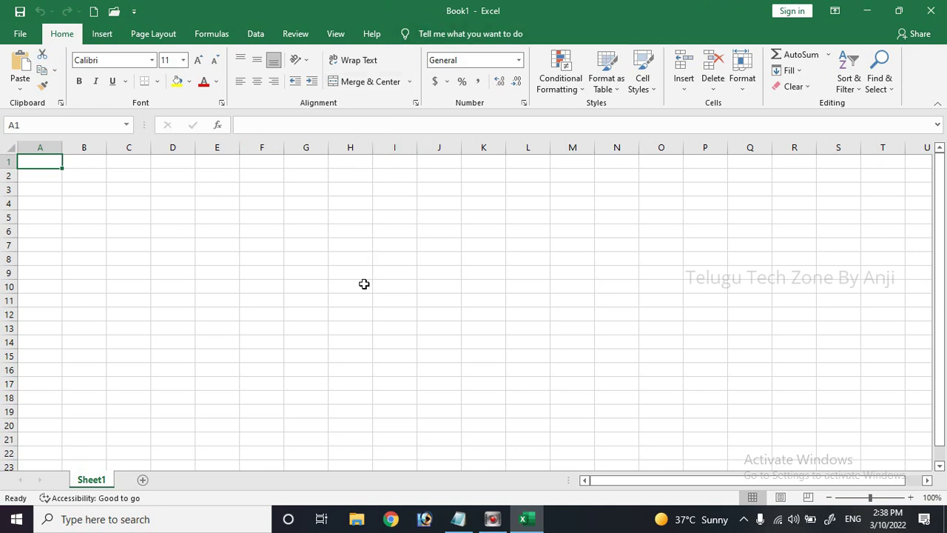
Search 'word', open Word with a blank Document1, then return to Excel's Book1.
click(176, 516)
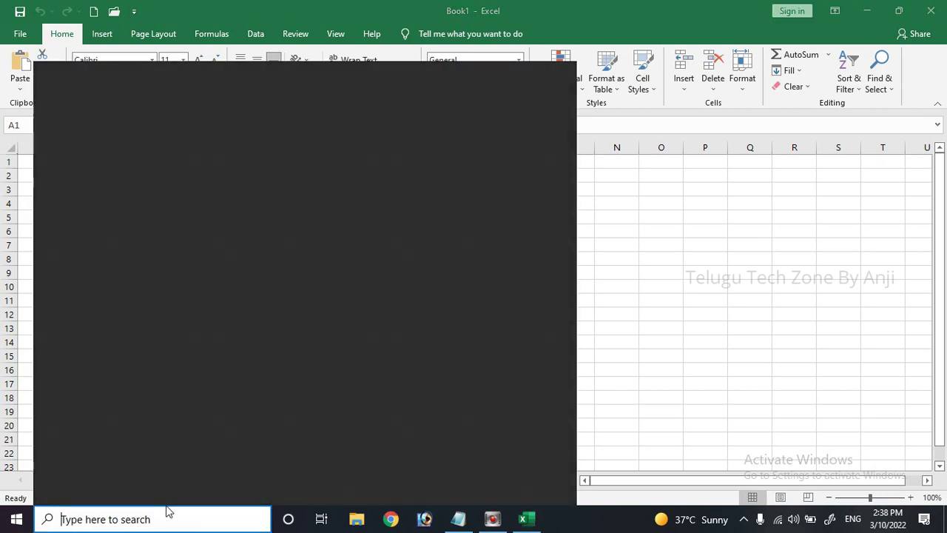
text(word)
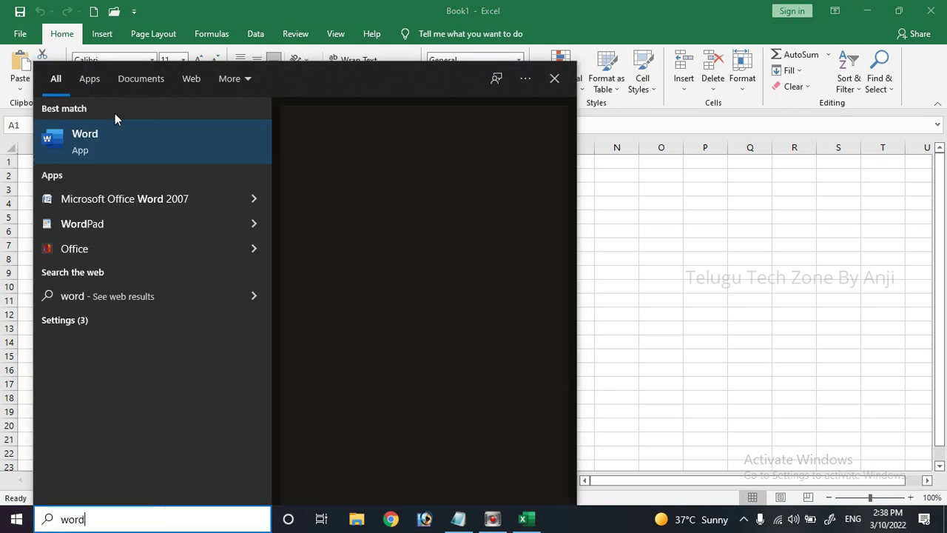
click(107, 148)
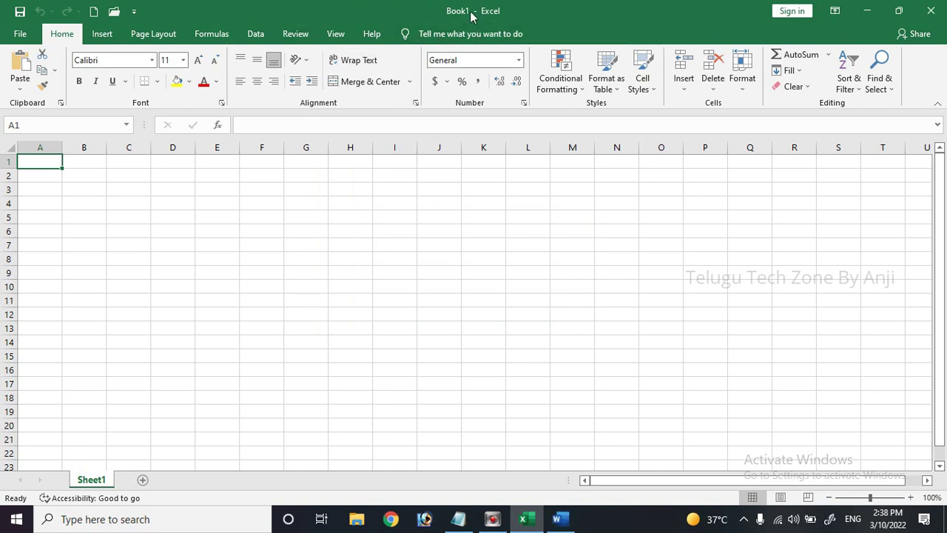
click(560, 519)
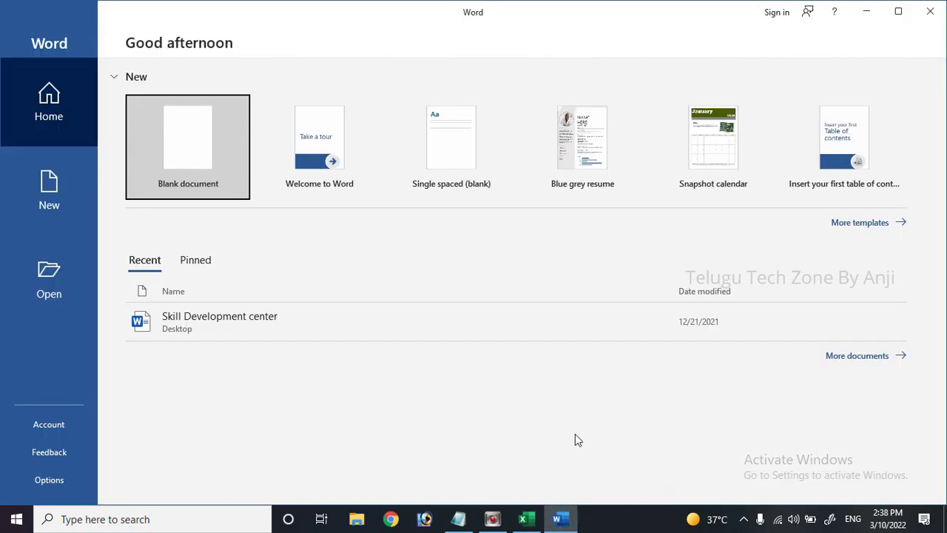
click(227, 146)
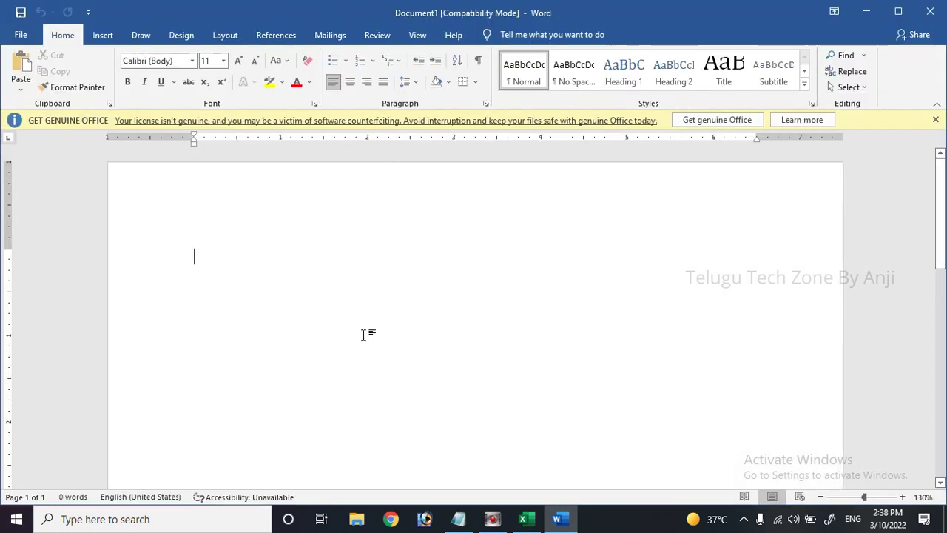
scroll(331, 260, down, 1)
scroll(331, 260, down, 3)
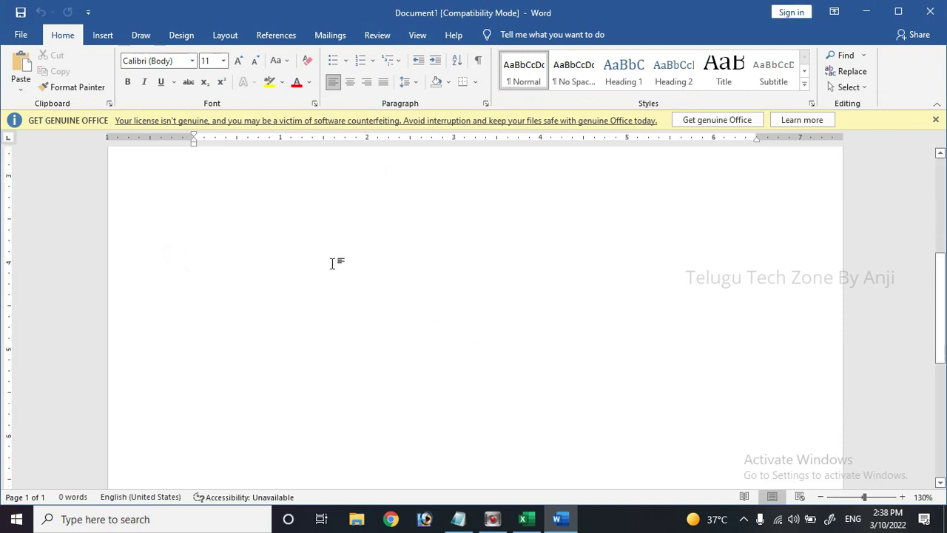
click(525, 519)
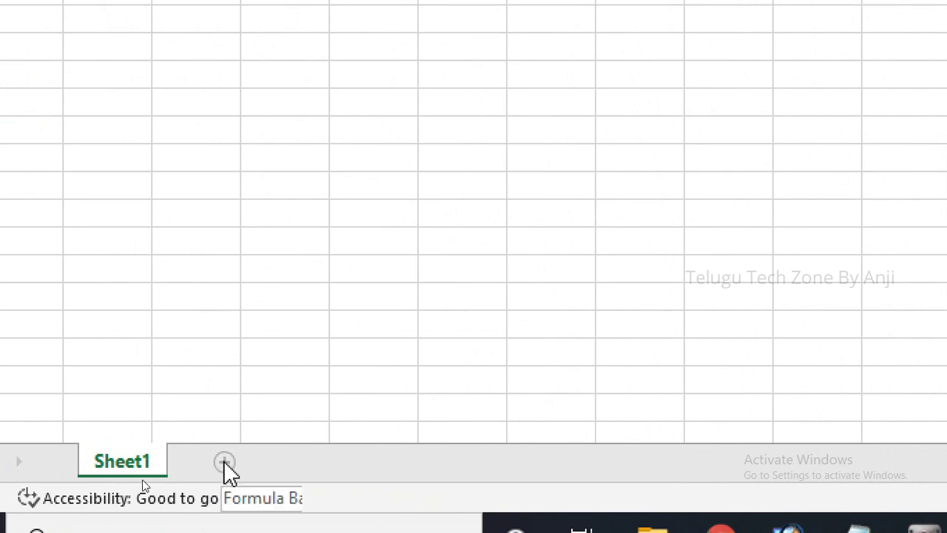
Add four new worksheets, Sheet2 through Sheet5, to the workbook.
click(314, 461)
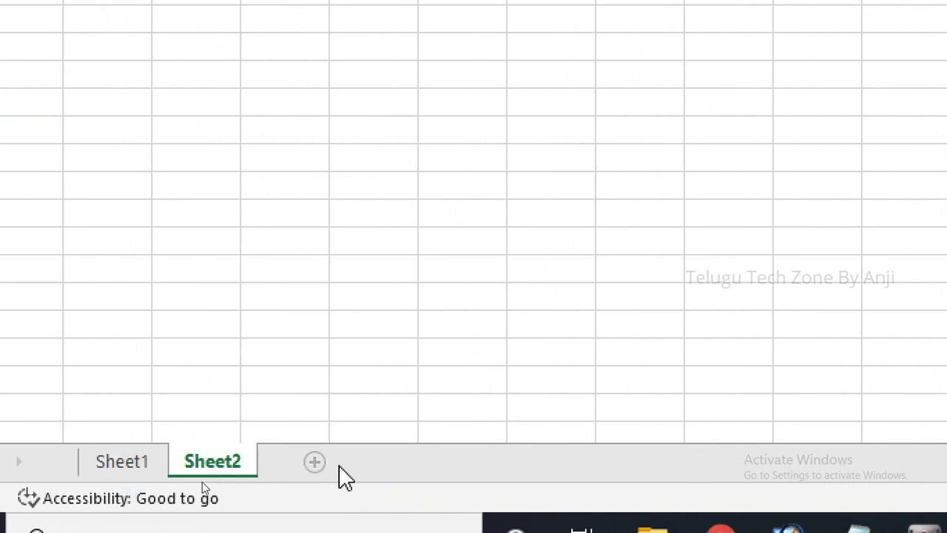
click(404, 461)
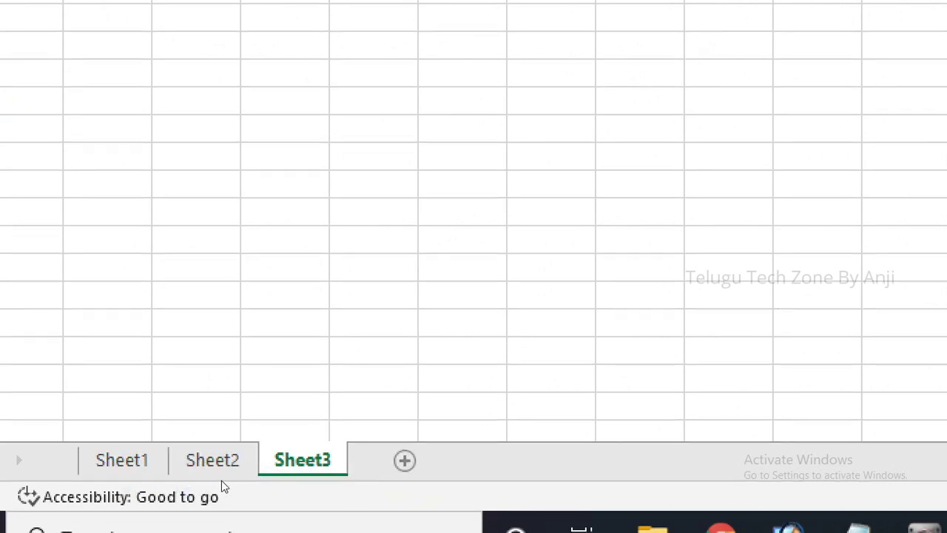
click(407, 462)
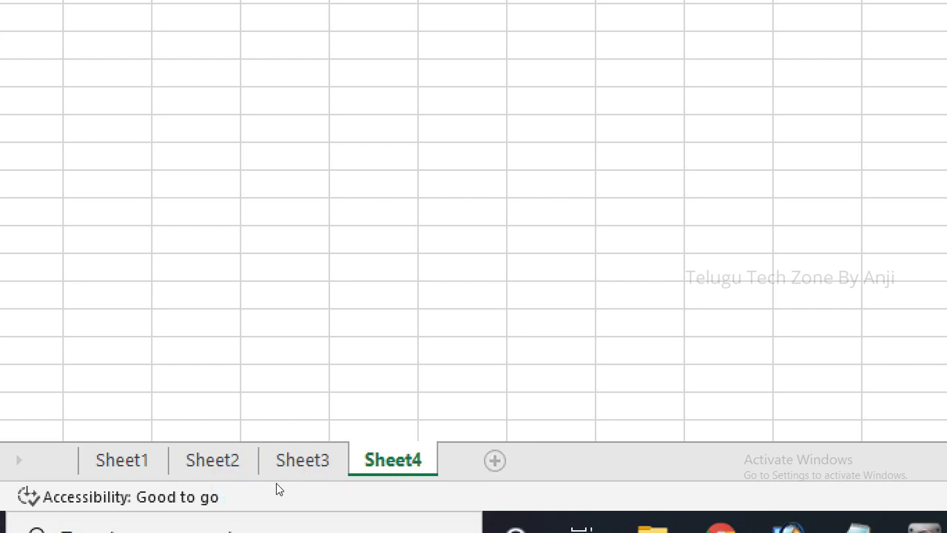
click(561, 461)
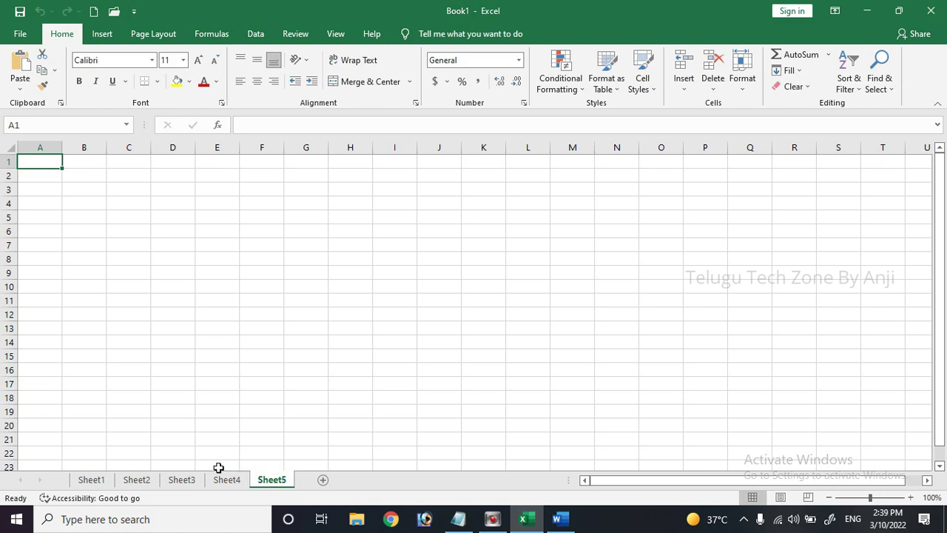
Show Sheet1 through Sheet5 in turn, then return to Sheet1.
click(102, 481)
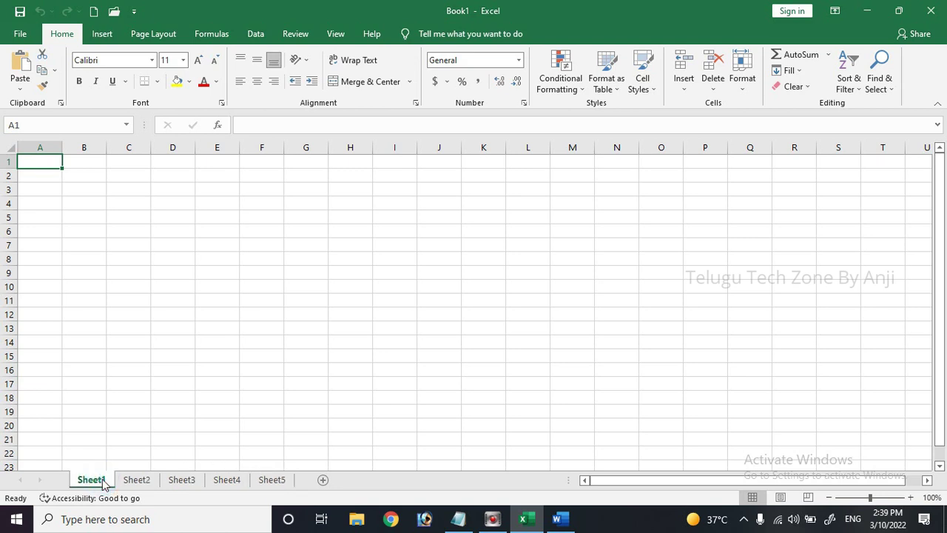
click(136, 480)
click(182, 479)
click(223, 480)
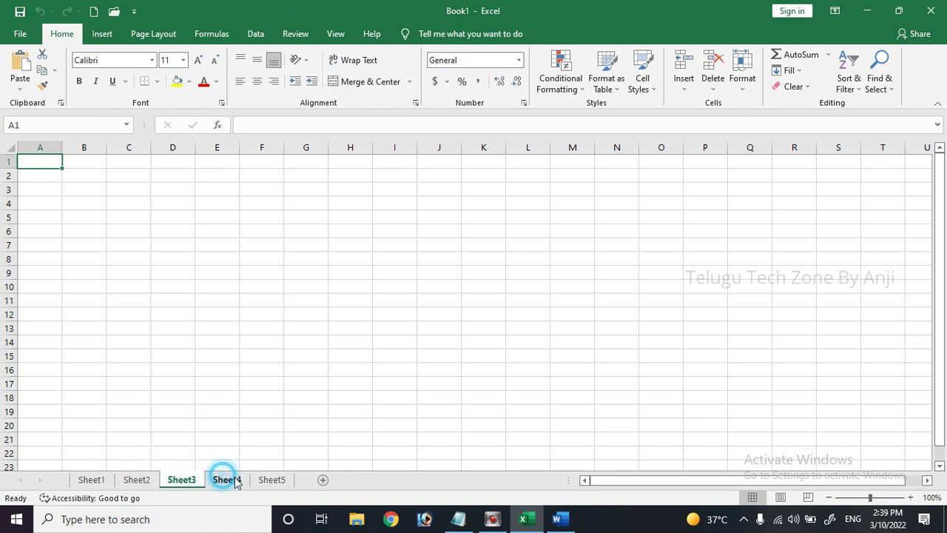
click(266, 479)
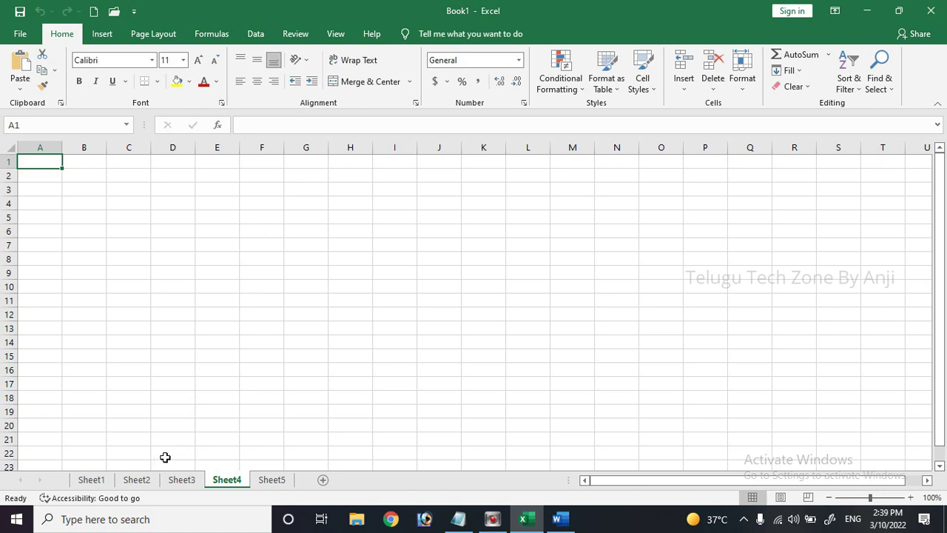
click(81, 479)
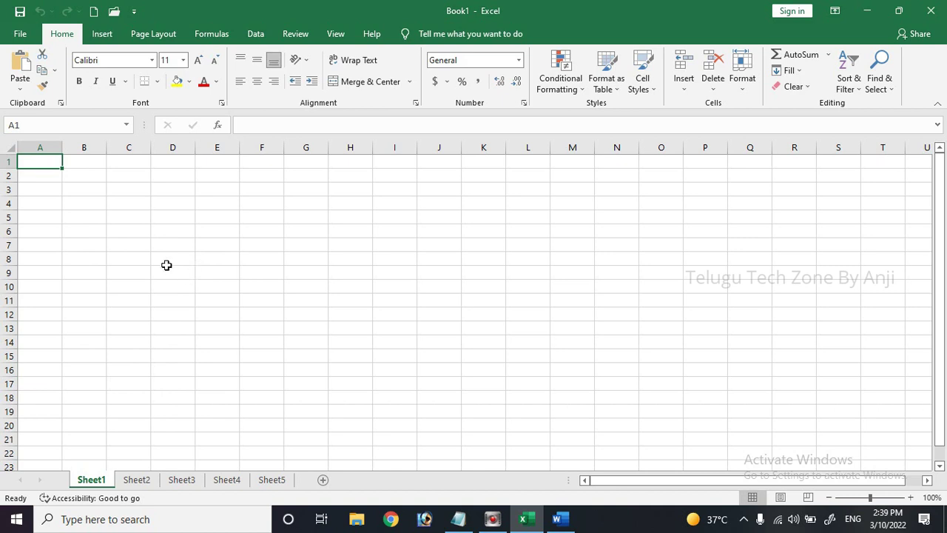
Enter the label 'Grid lines' in H8 and clear the misspelled copy from H9.
drag(119, 211, 451, 274)
click(383, 347)
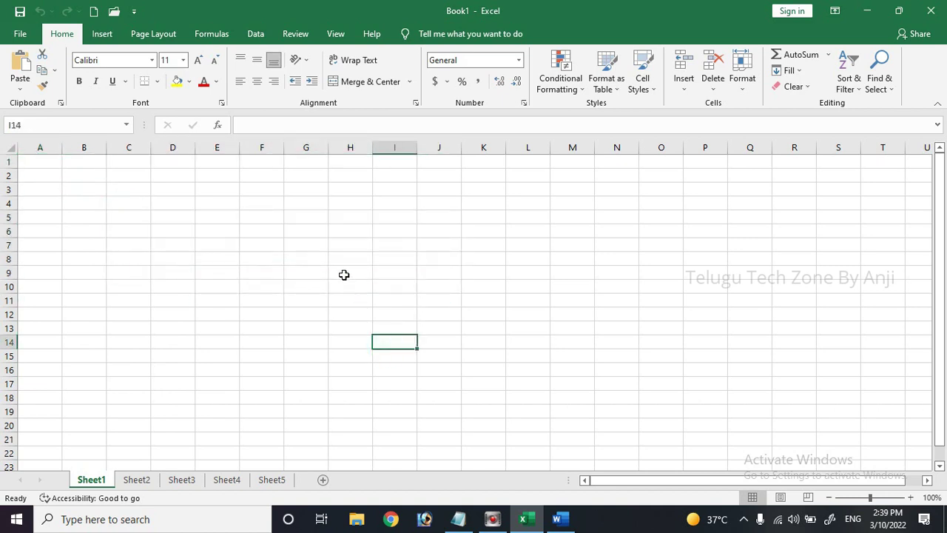
click(340, 275)
text(Gr)
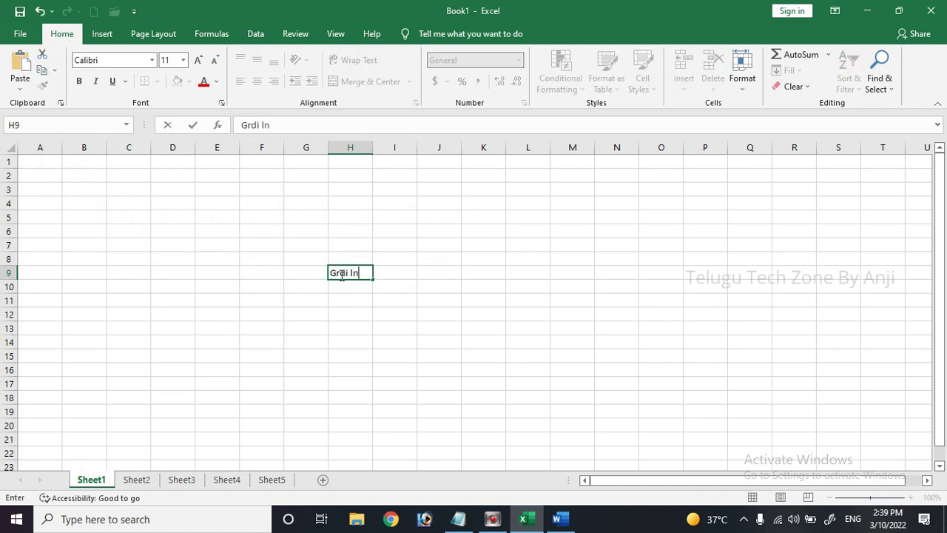
text(di lines)
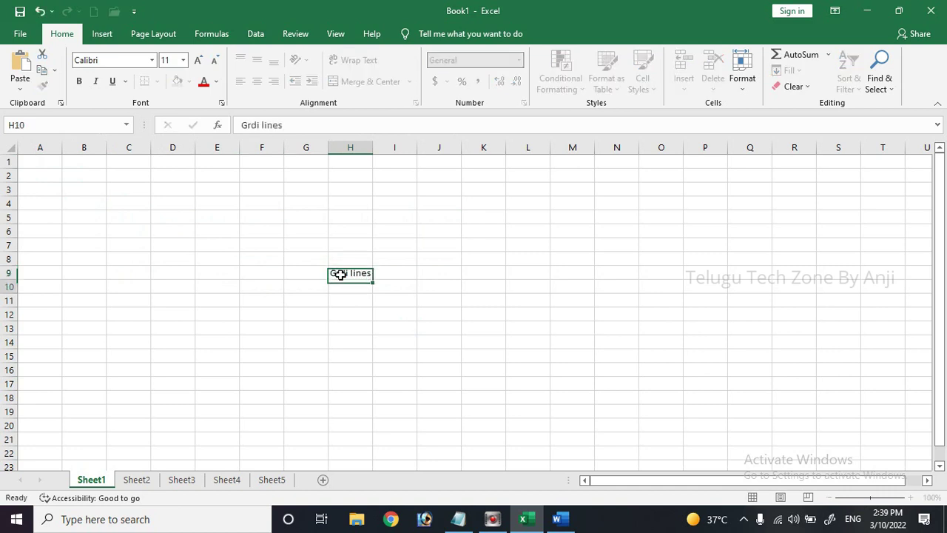
key(Return)
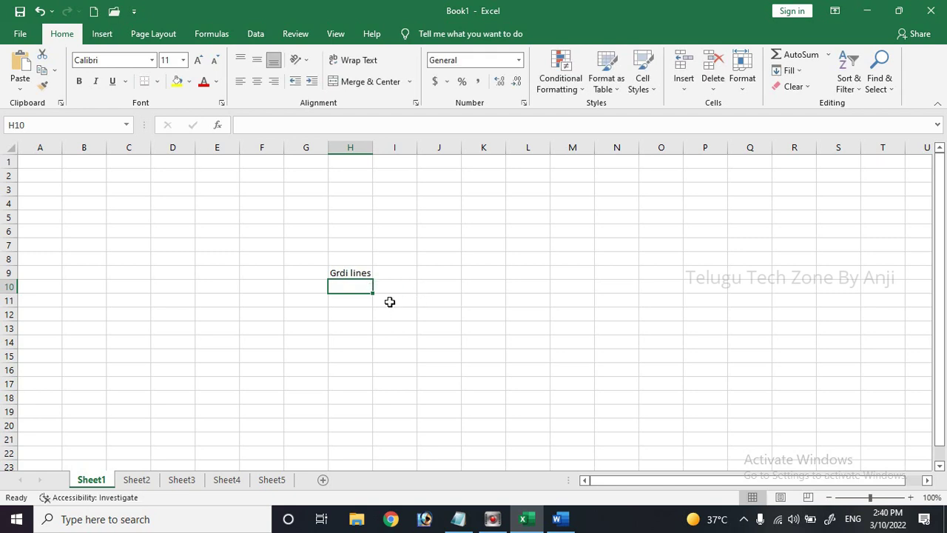
key(Up)
key(Up)
text(G)
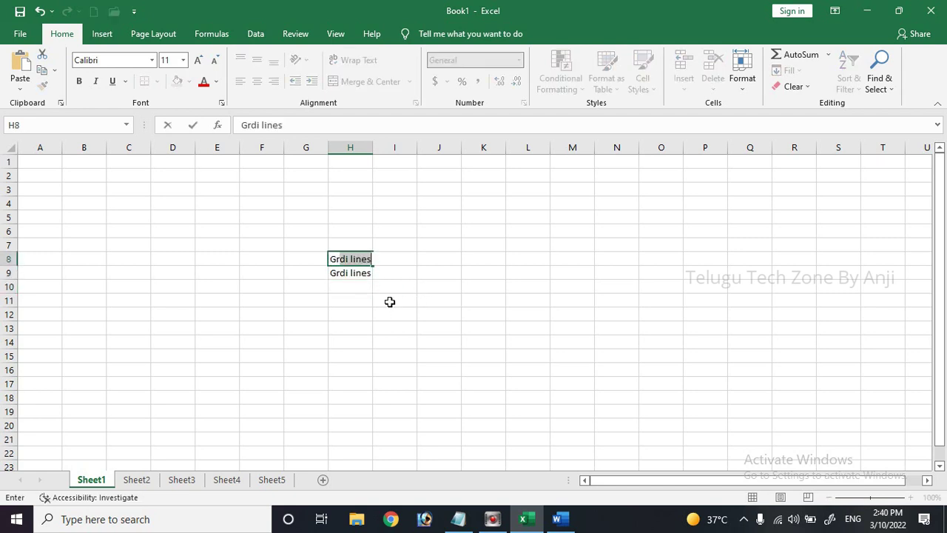
text(ril)
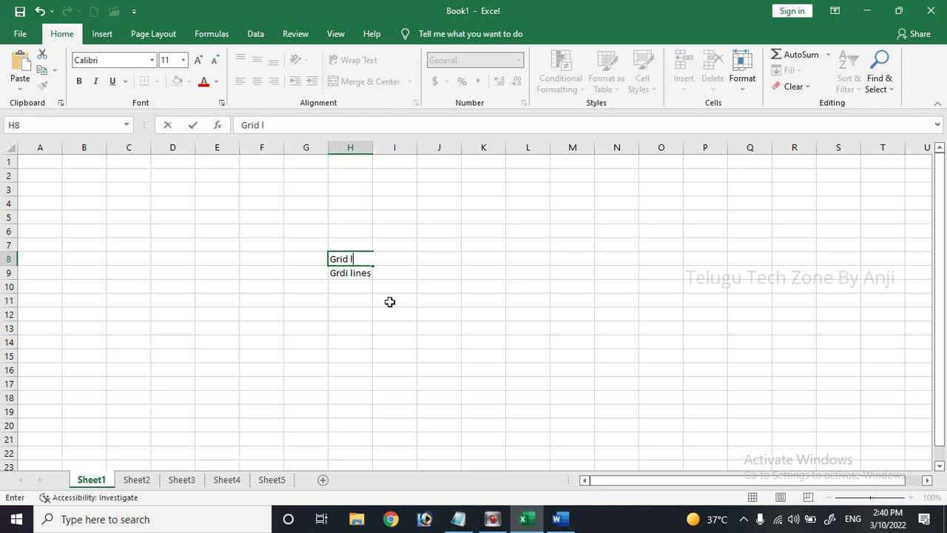
key(Return)
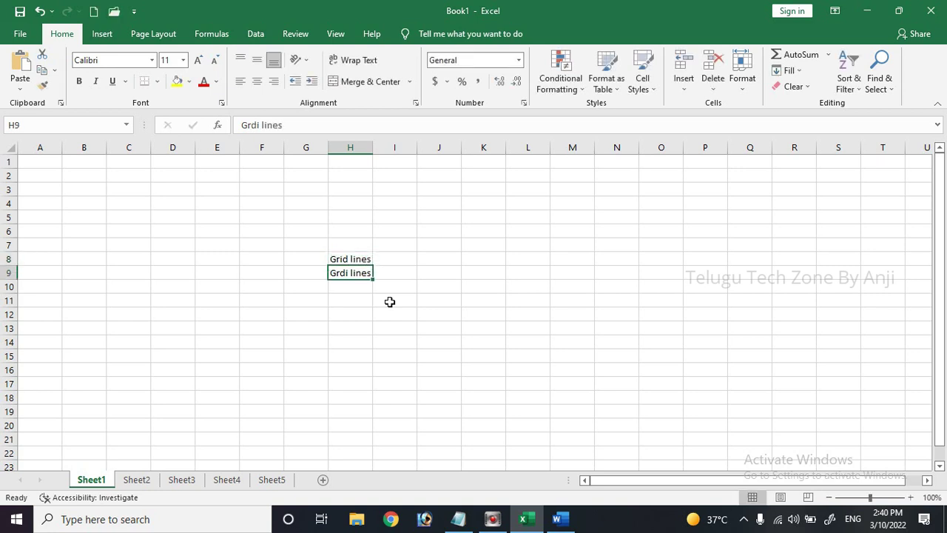
key(Delete)
Select ranges C4:J4, D1:D14, E3:G11 and C2:M14 to demonstrate the grid.
drag(142, 208, 440, 201)
drag(185, 161, 186, 346)
click(197, 226)
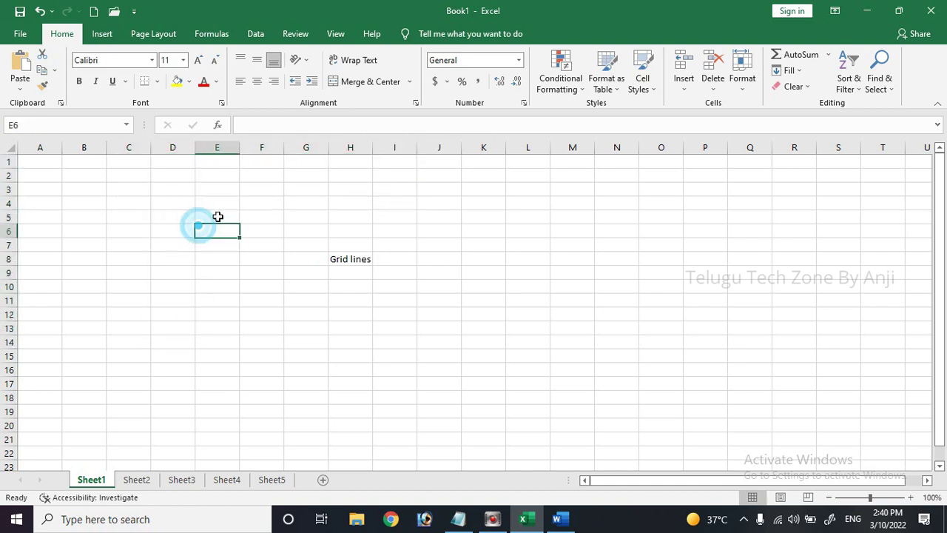
drag(212, 184, 728, 370)
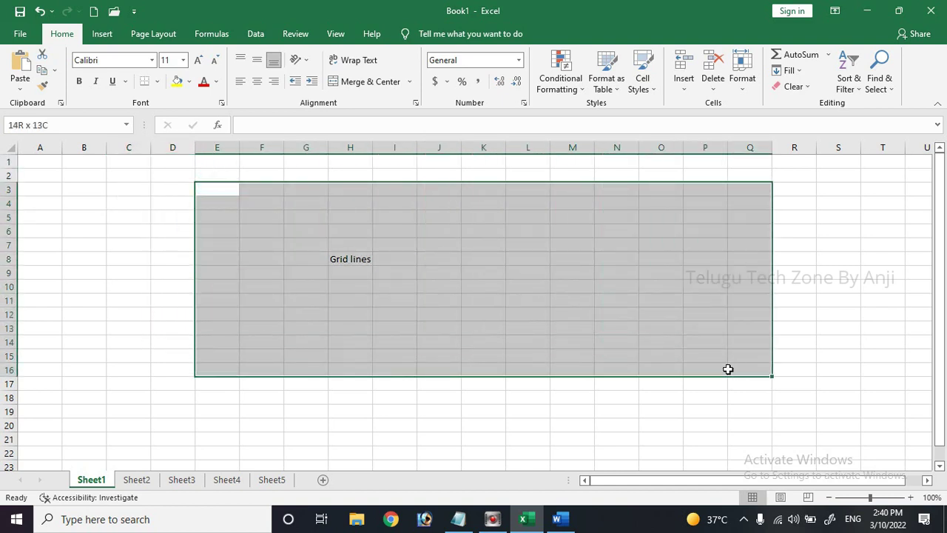
drag(111, 182, 176, 190)
drag(117, 250, 575, 358)
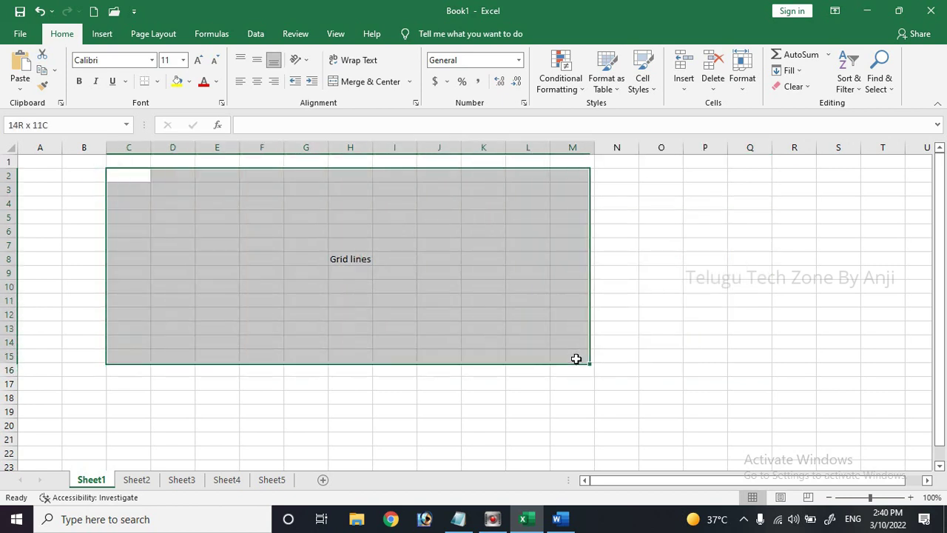
click(437, 299)
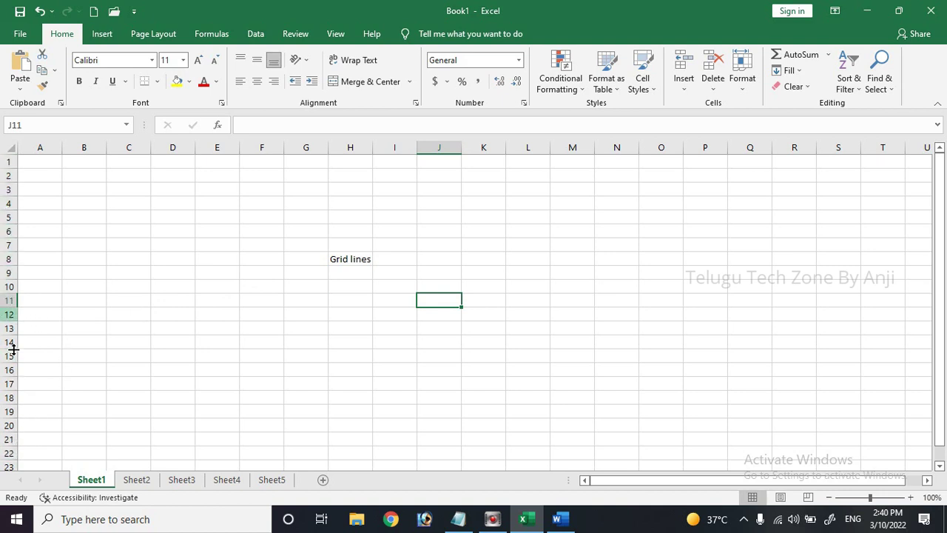
Enter 'Row Headings' in A13 and 'Column Headings' in F2.
click(39, 333)
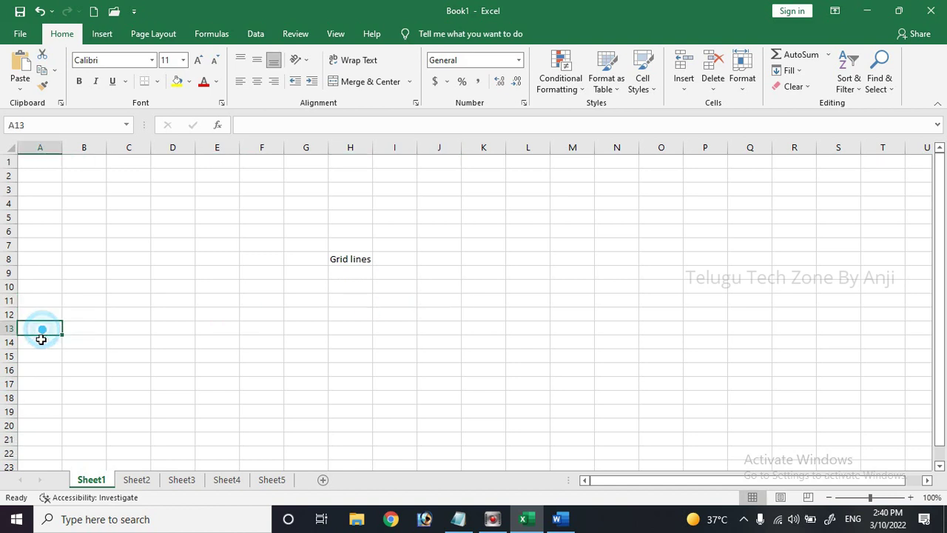
text(Row Headings)
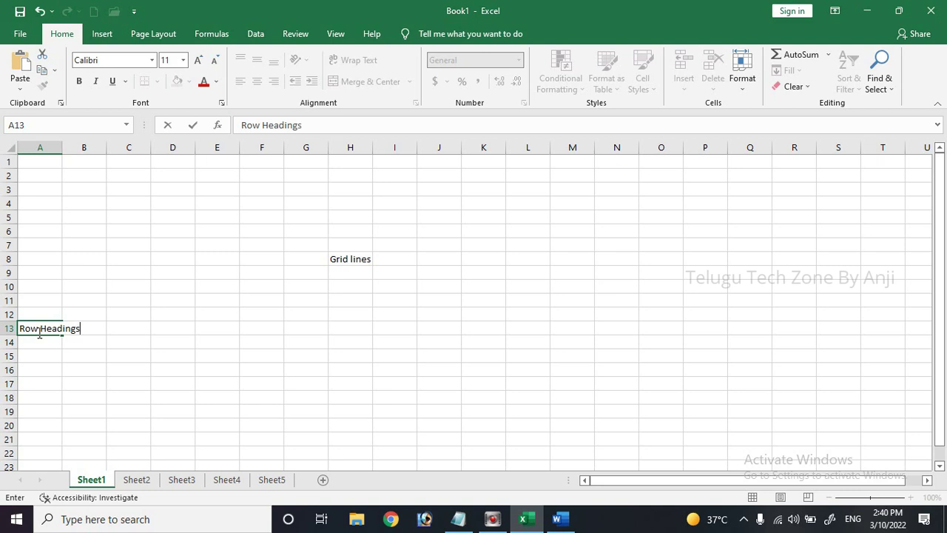
key(Return)
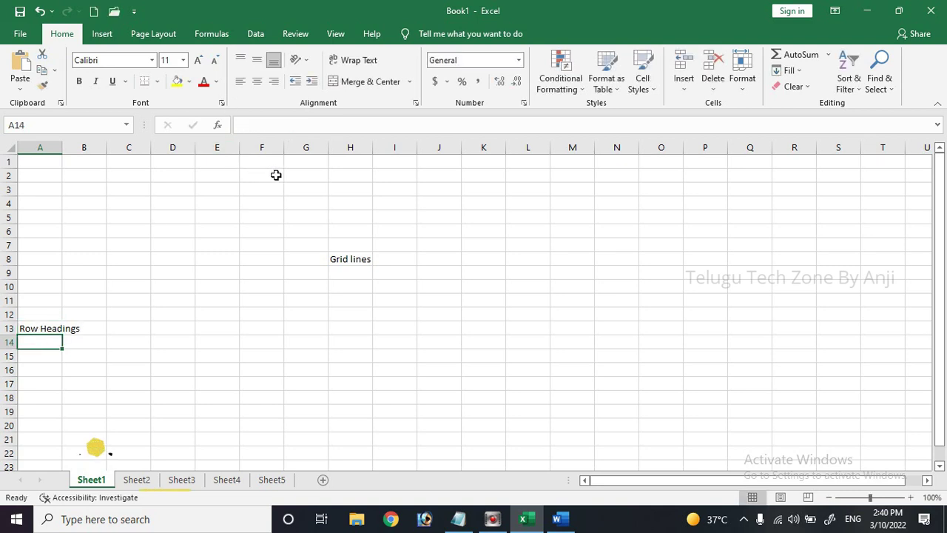
click(276, 175)
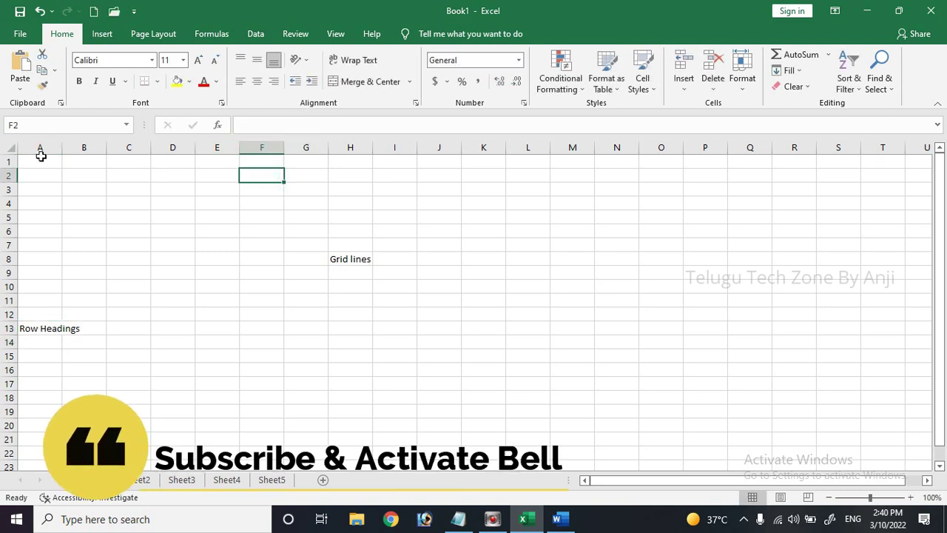
text(Column H)
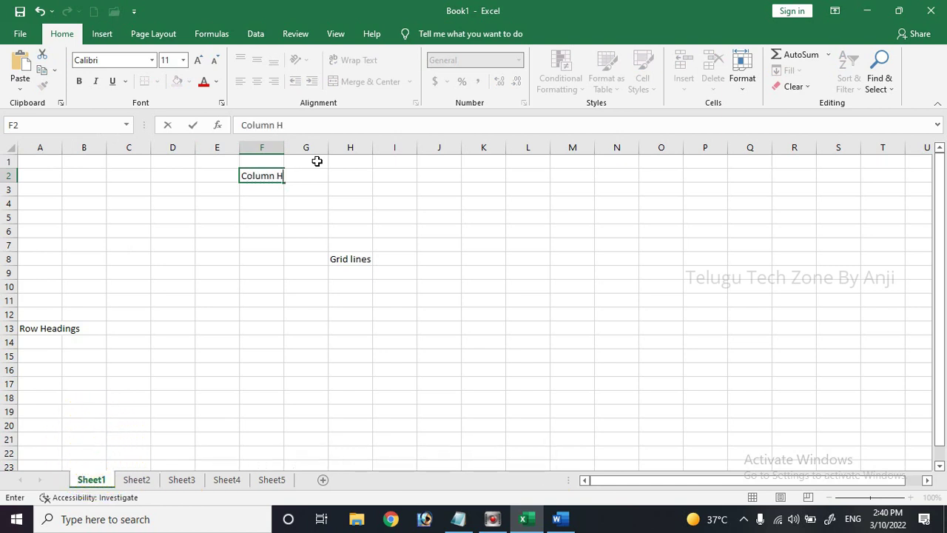
text(eadings)
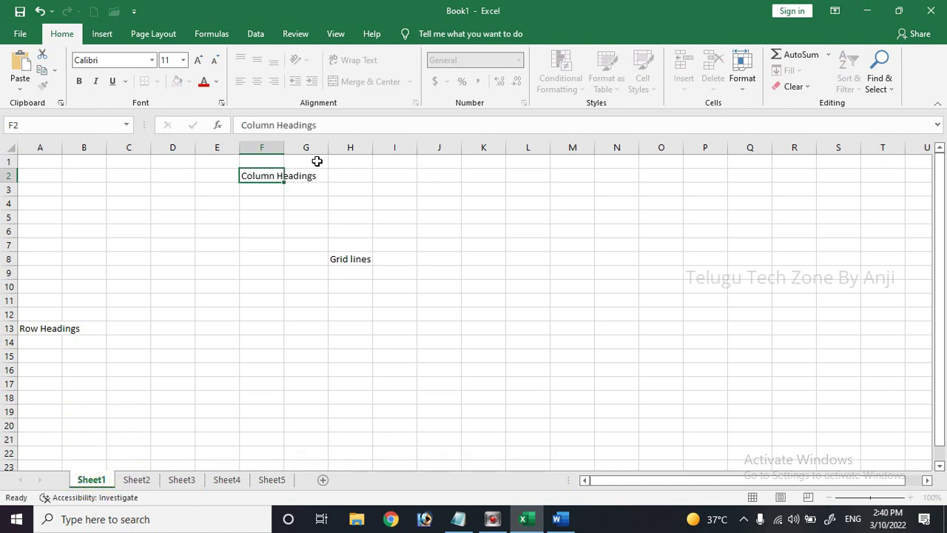
key(Return)
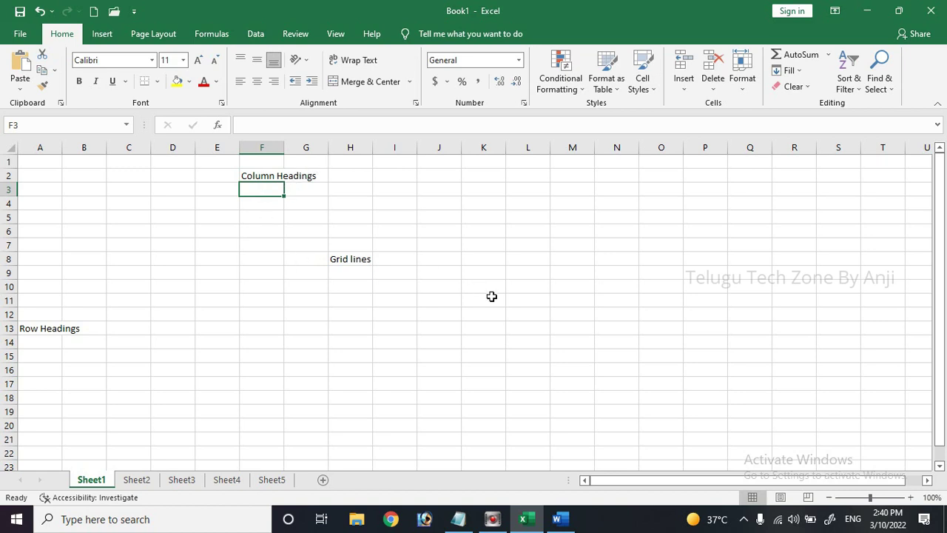
click(436, 299)
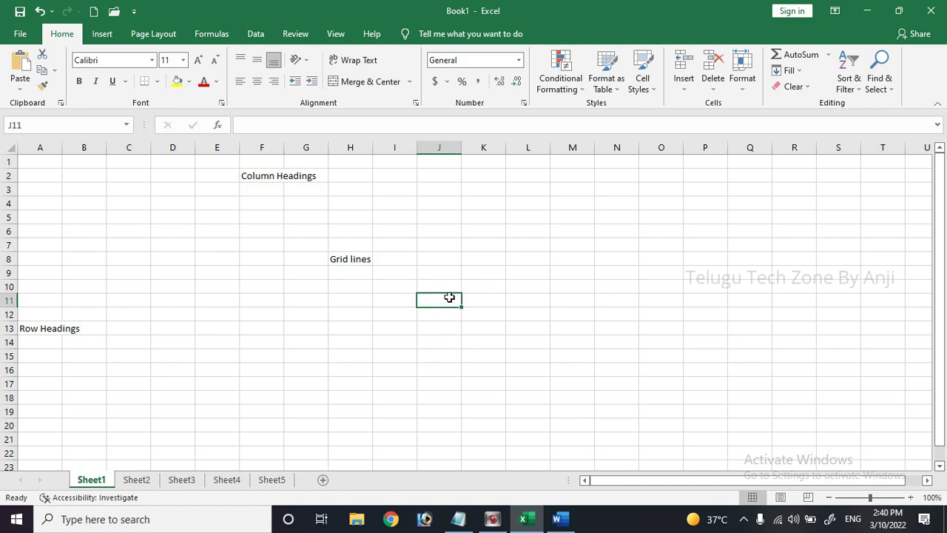
Enter the label 'Active Cell' in J11.
text(Active Cell)
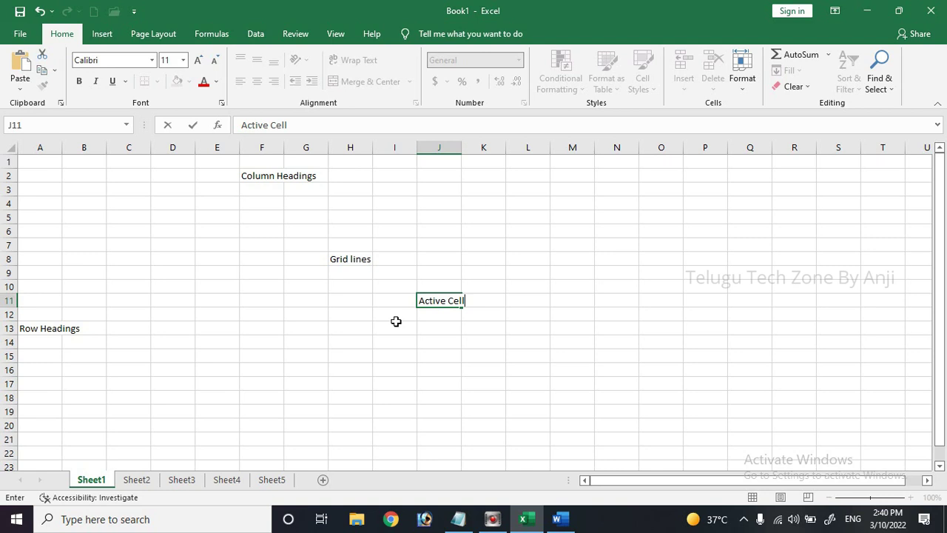
key(Return)
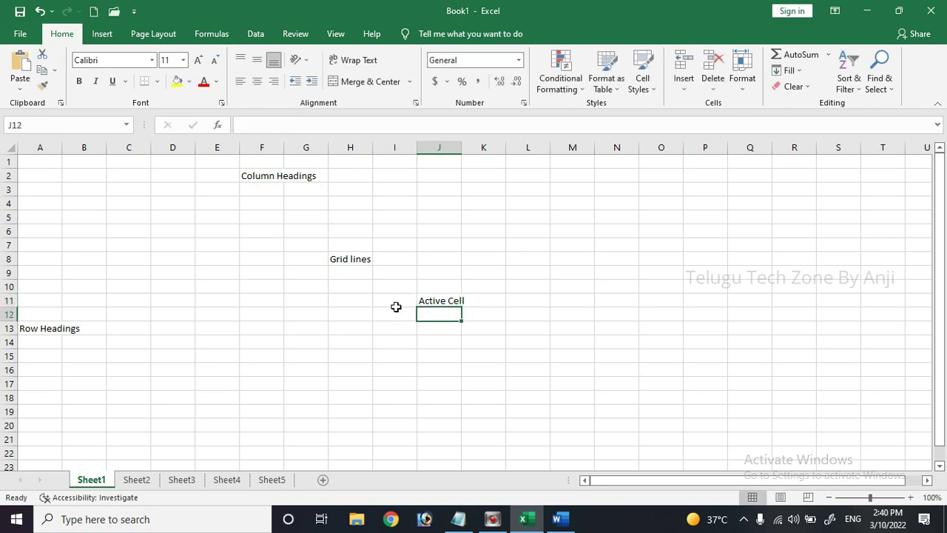
click(442, 301)
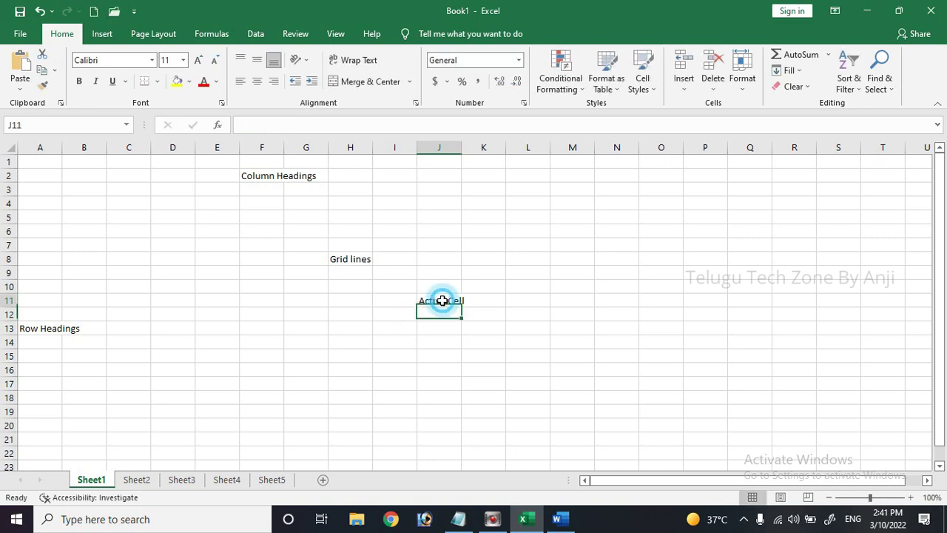
Switch briefly to Word, dismiss its licence warning bar, and return to Excel.
click(563, 519)
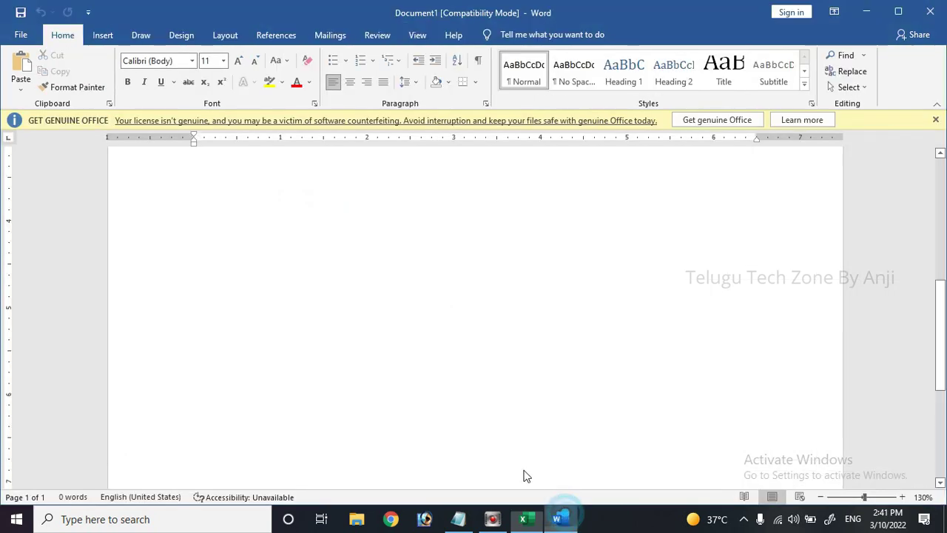
click(936, 120)
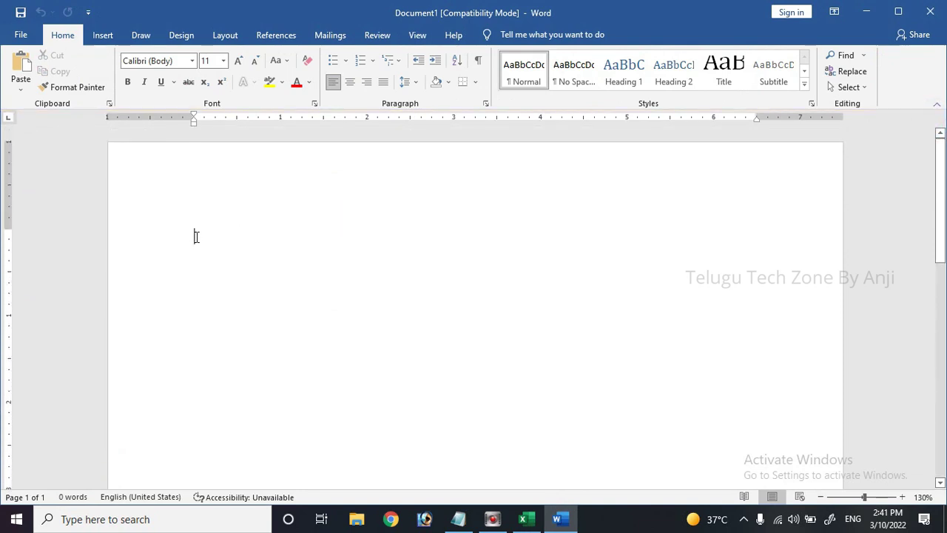
click(526, 519)
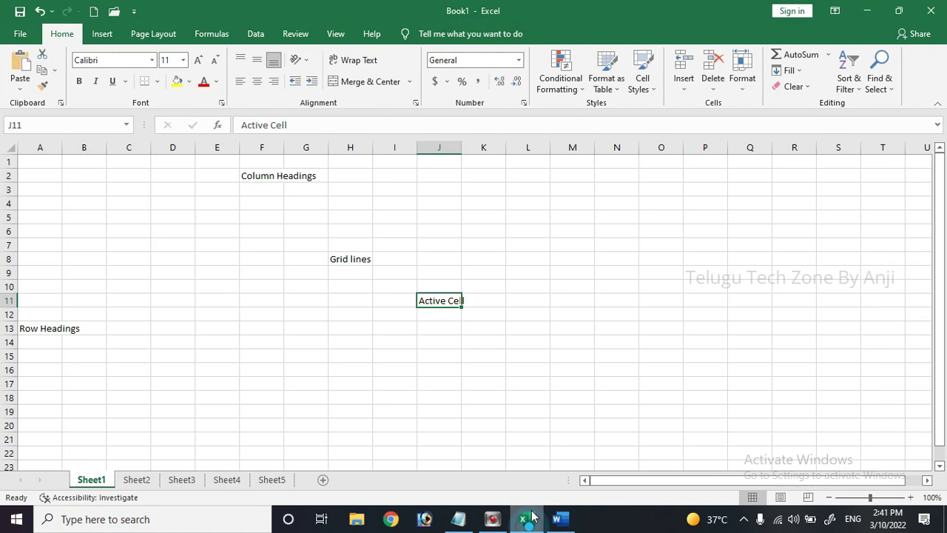
click(466, 327)
click(485, 301)
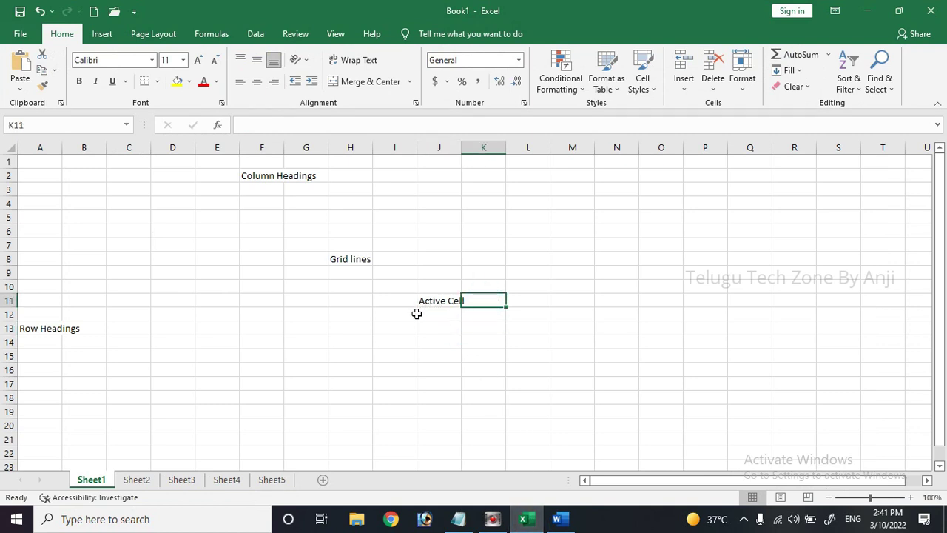
click(199, 255)
click(394, 217)
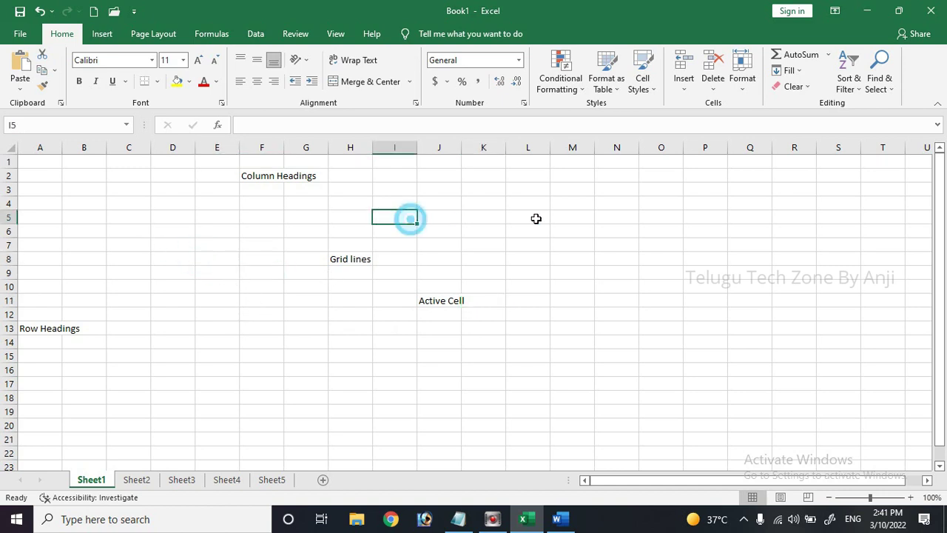
click(612, 217)
click(617, 330)
click(235, 343)
click(226, 247)
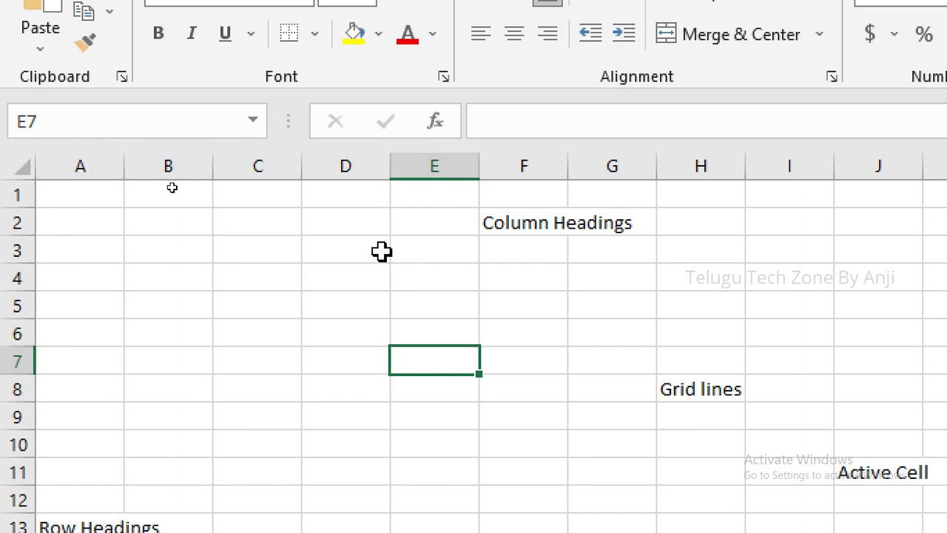
click(235, 269)
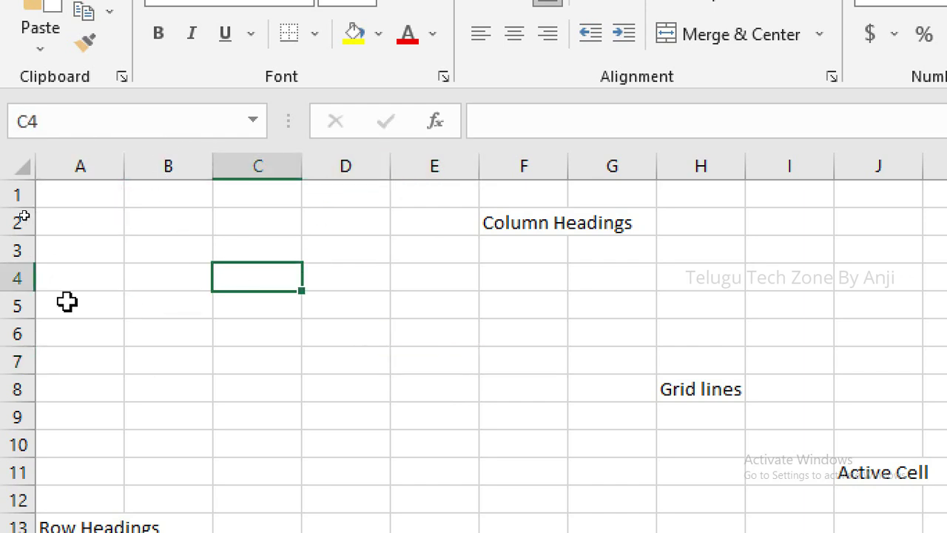
click(837, 305)
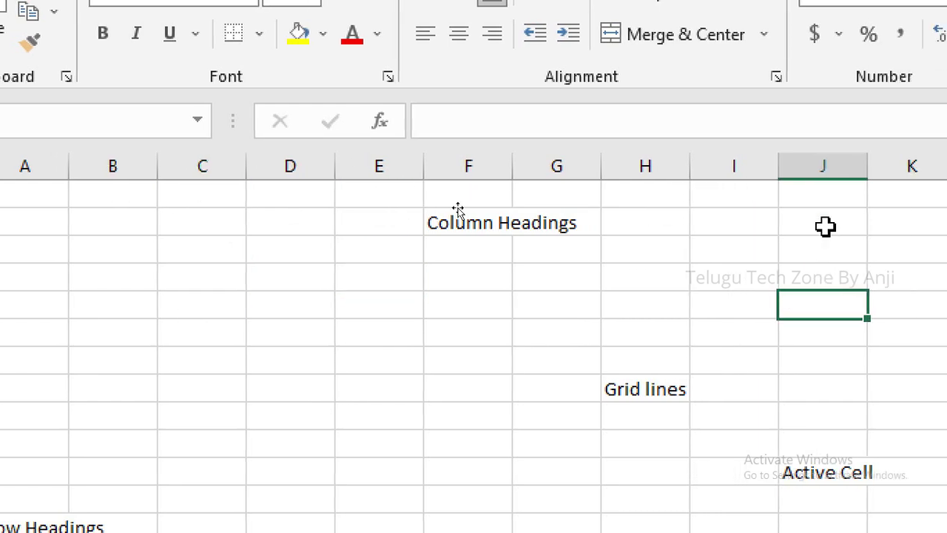
click(43, 355)
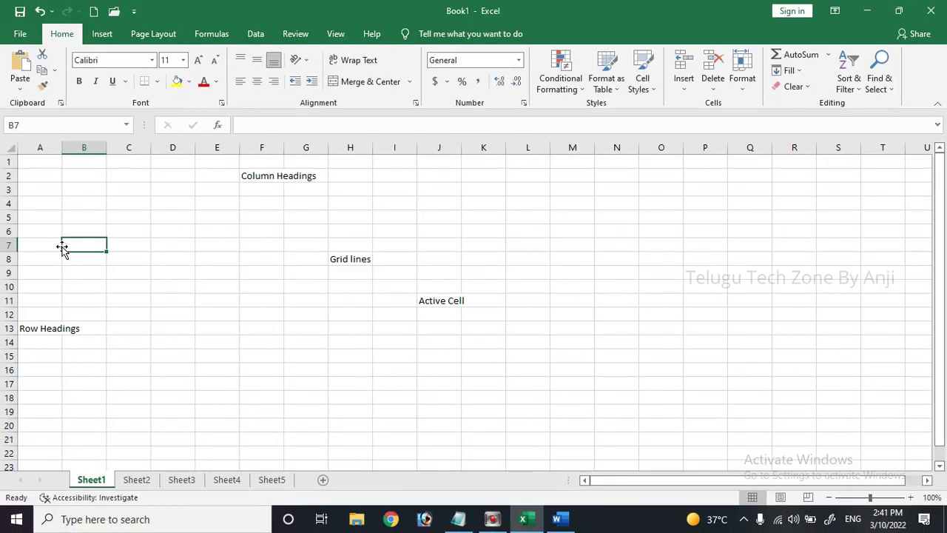
key(Right)
key(Right)
key(Right)
key(Right)
key(Right)
key(Right)
key(Right)
key(Right)
key(Right)
key(Right)
key(Right)
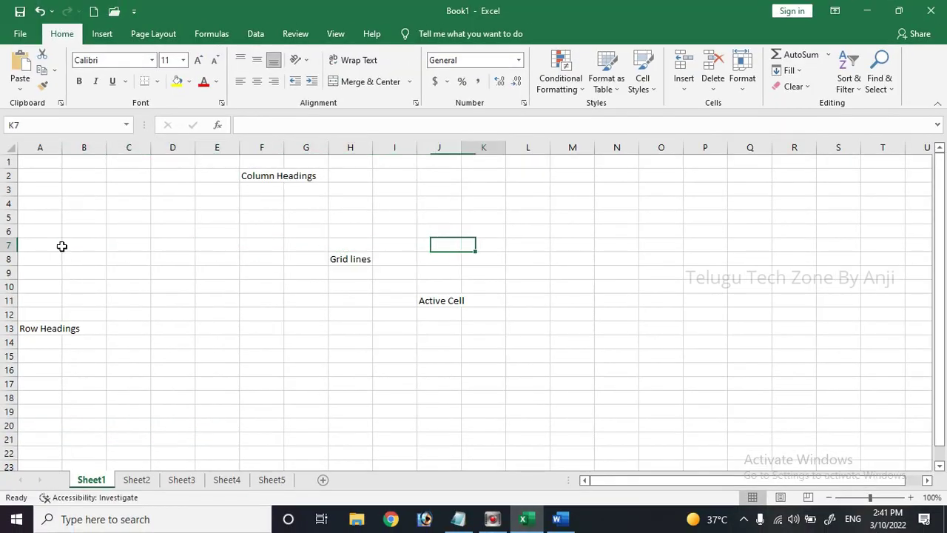
key(Left)
key(Left)
key(Left)
key(Left)
key(Left)
key(Left)
key(Left)
key(Left)
key(Left)
key(Left)
key(Left)
key(Left)
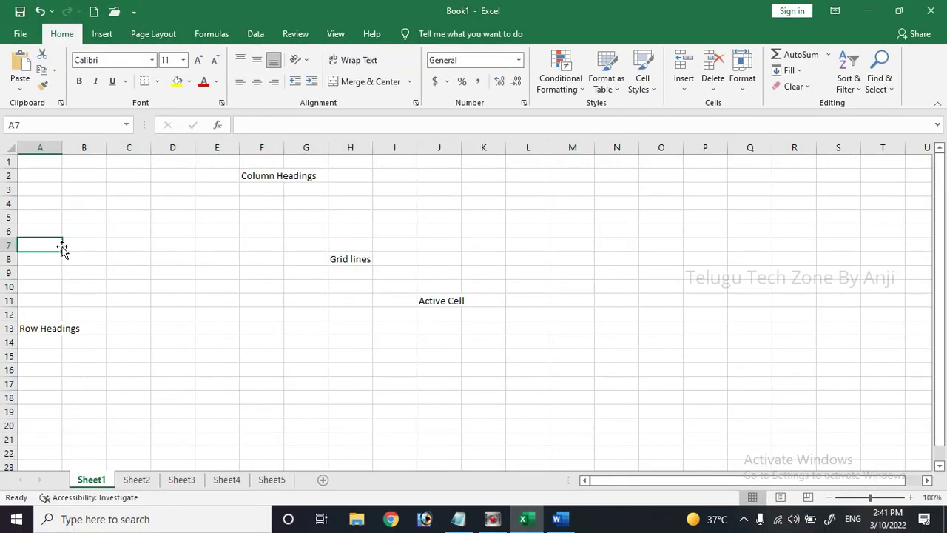
key(Right)
key(Down)
key(Right)
key(Right)
key(Down)
key(Down)
key(Down)
key(Down)
key(Down)
key(Down)
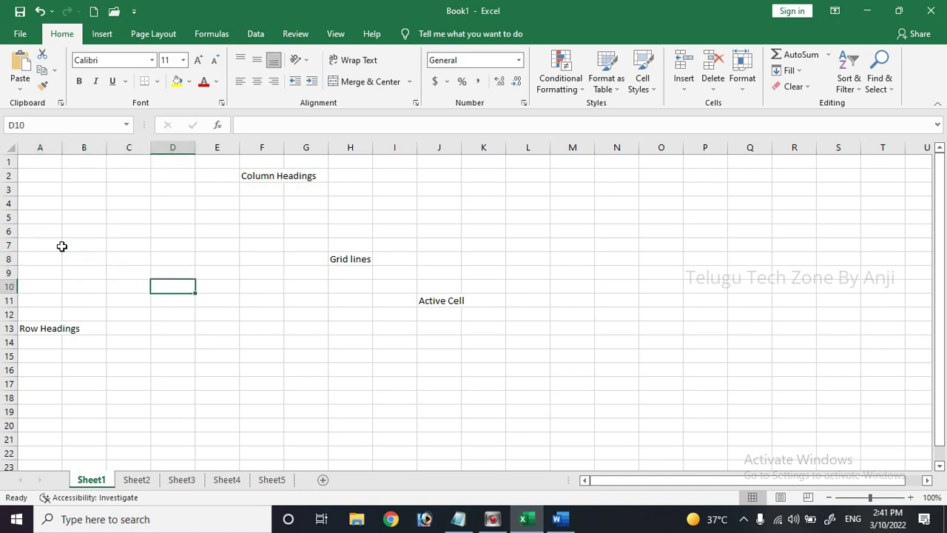
key(Down)
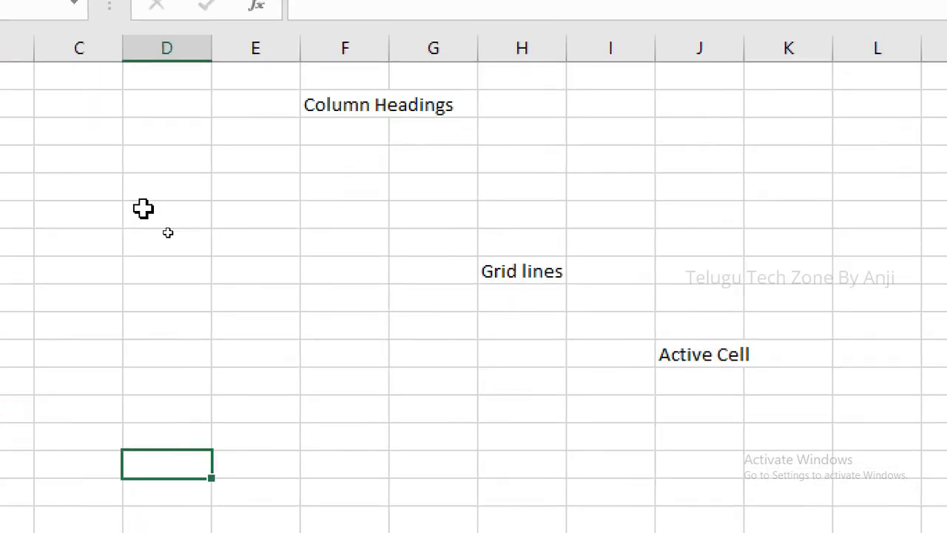
Type the label 'CELL' into D6, correcting the lowercase typo.
click(181, 220)
text(CE)
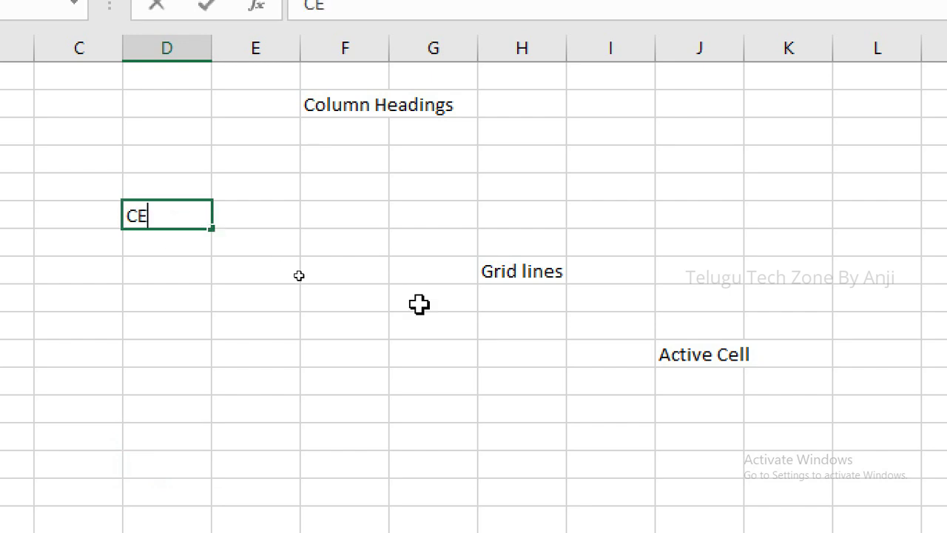
text(l)
key(BackSpace)
text(LL)
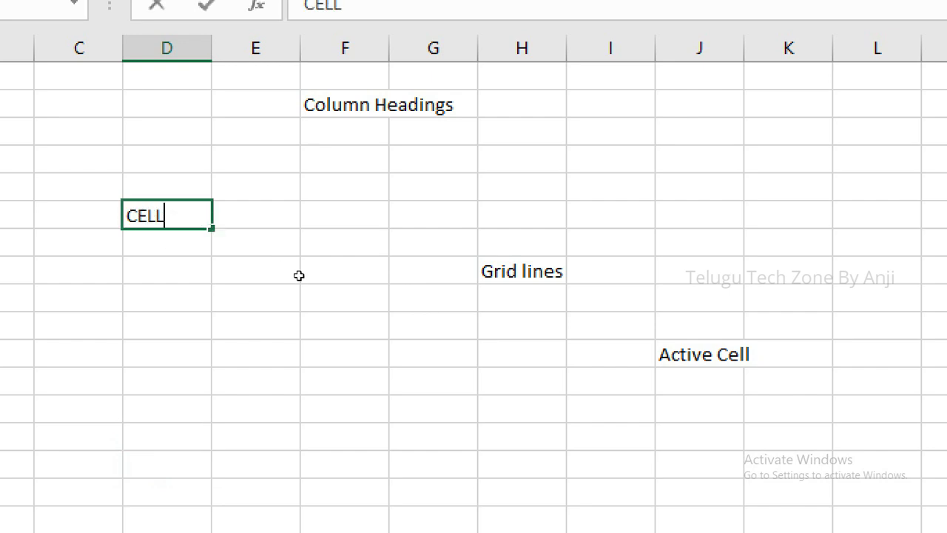
key(Return)
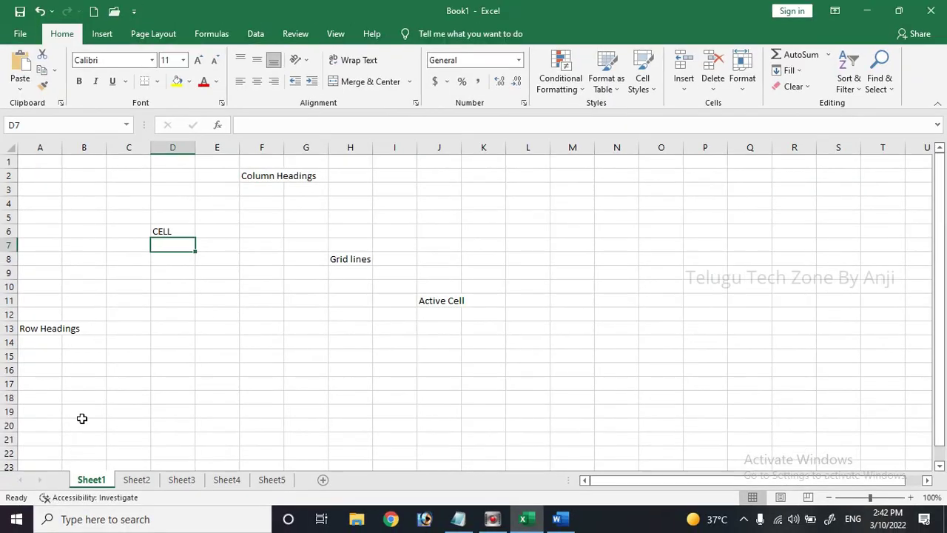
click(135, 480)
click(181, 480)
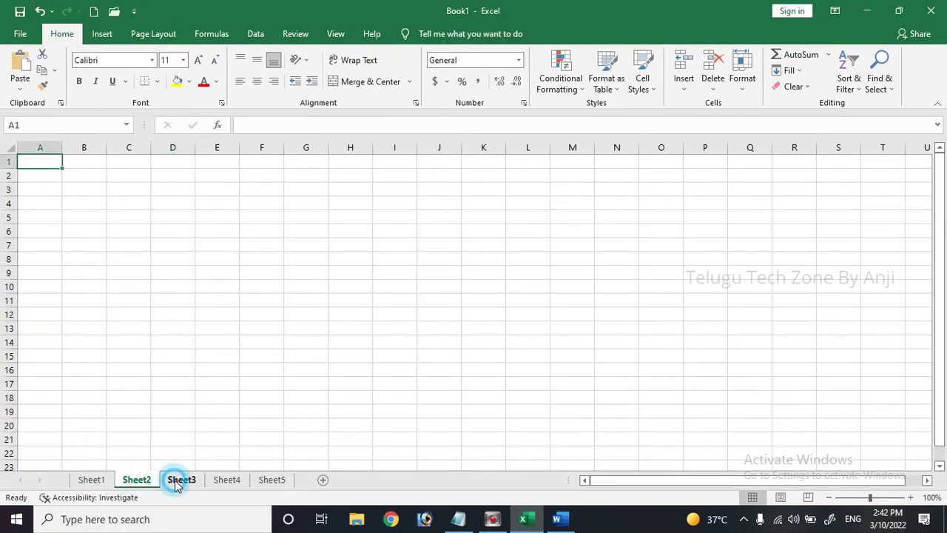
click(91, 480)
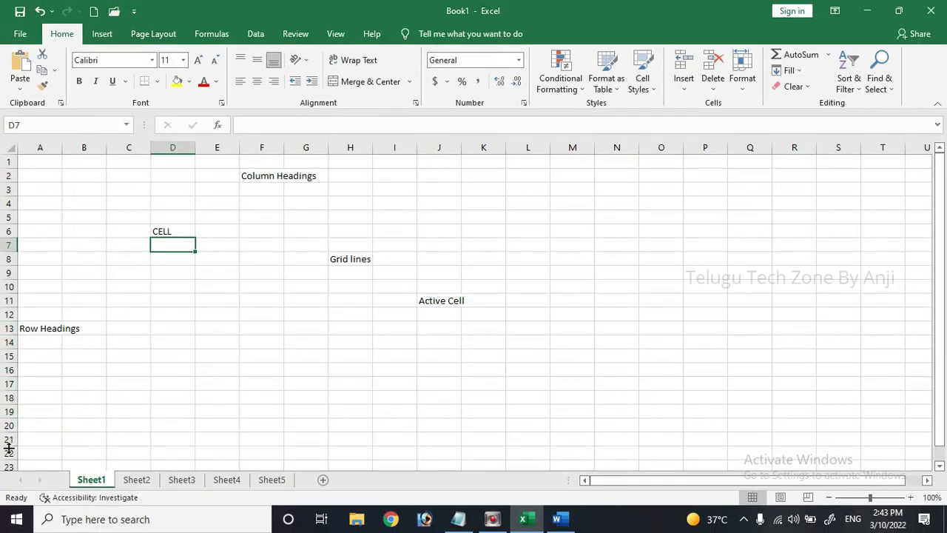
click(37, 448)
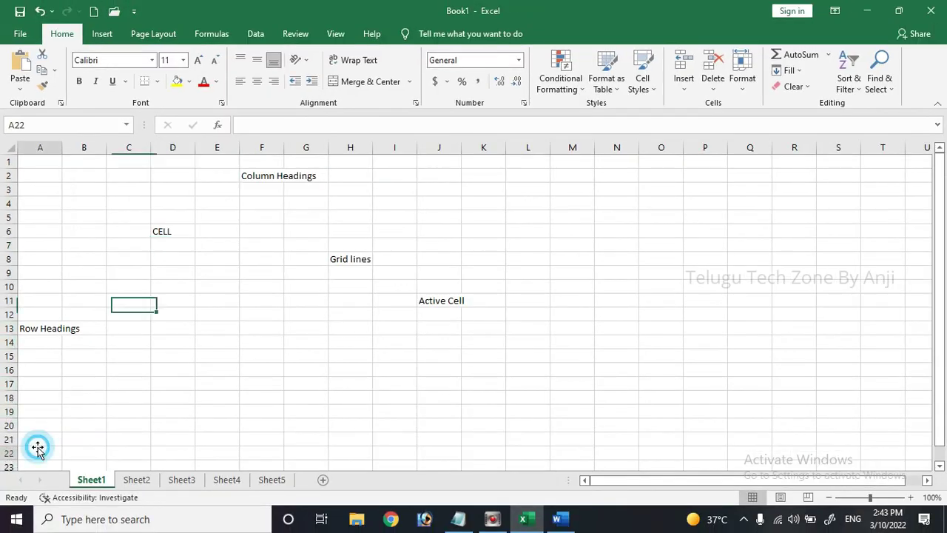
key(Down)
key(Down)
key(Down)
key(Down)
key(Down)
key(Down)
key(Down)
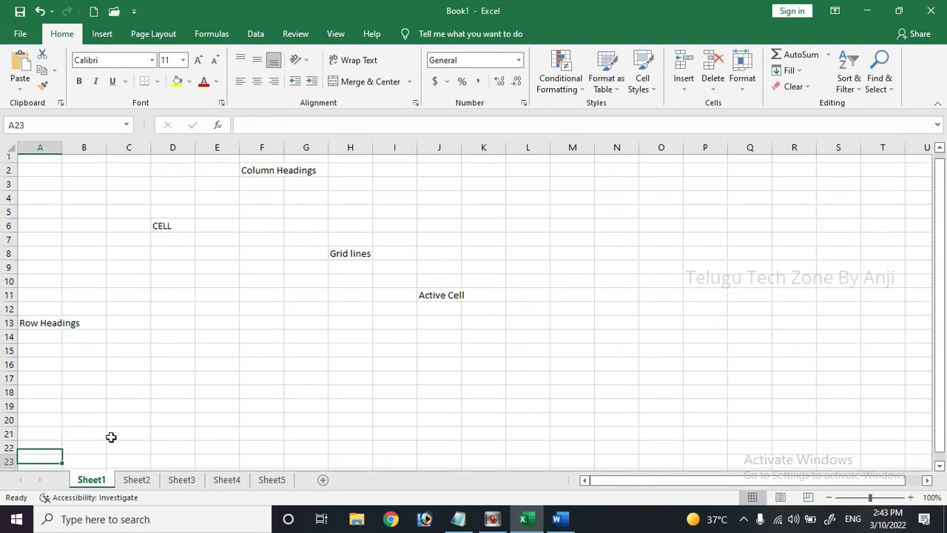
key(Down)
key(Down)
key(Down)
key(Down)
key(Down)
key(Down)
key(Down)
key(Down)
key(Down)
key(Down)
key(Down)
key(Down)
key(Down)
key(Down)
key(Down)
key(Down)
key(Down)
key(Down)
key(Down)
key(Down)
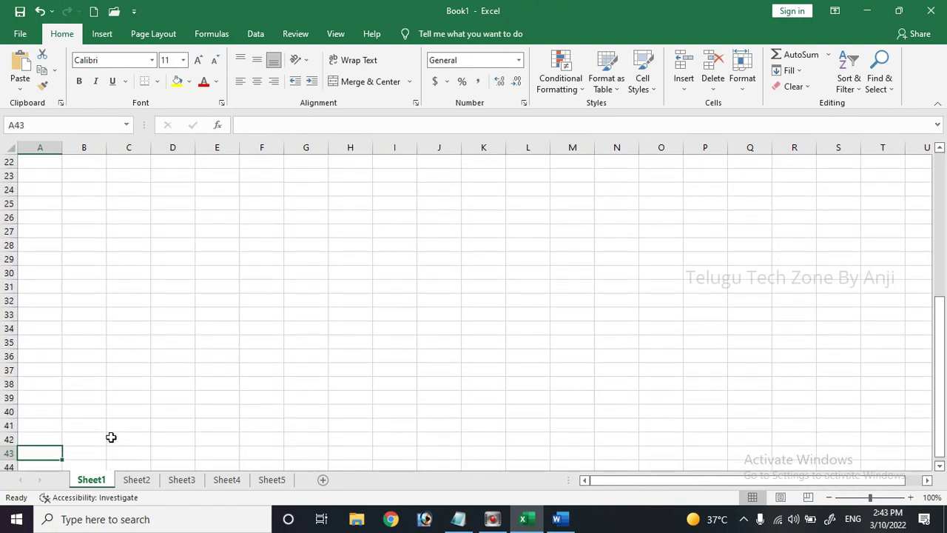
key(Down)
key(Down)
key(Down)
key(Down)
key(Down)
key(Down)
key(Down)
key(Down)
key(Down)
key(Down)
key(Down)
key(Down)
key(Down)
key(Down)
key(Down)
key(Down)
key(Down)
key(Down)
key(Down)
key(Down)
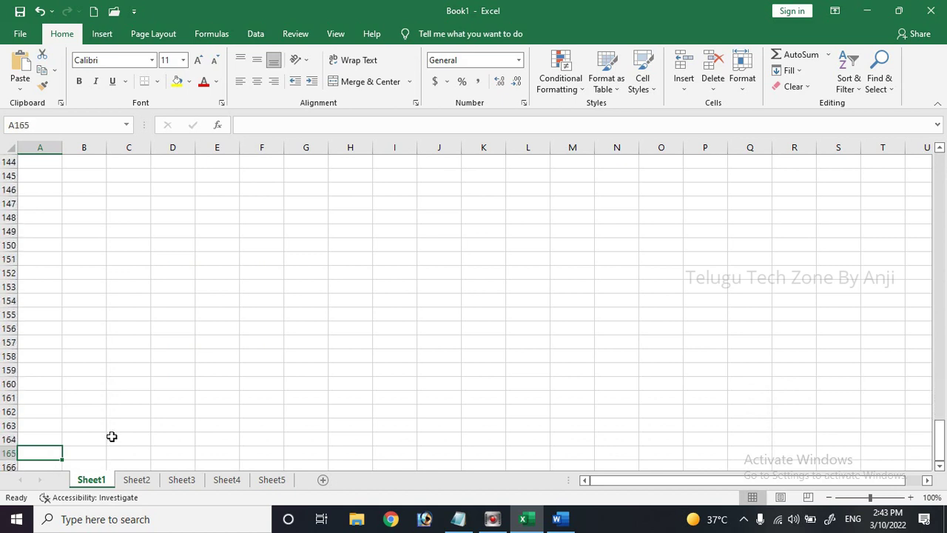
key(Down)
key(Down)
key(Down)
key(Down)
key(Down)
key(Down)
key(Down)
key(Down)
key(Down)
key(Down)
key(Down)
key(Down)
key(Down)
key(Down)
key(Down)
key(Down)
key(Down)
key(Down)
key(Down)
key(Down)
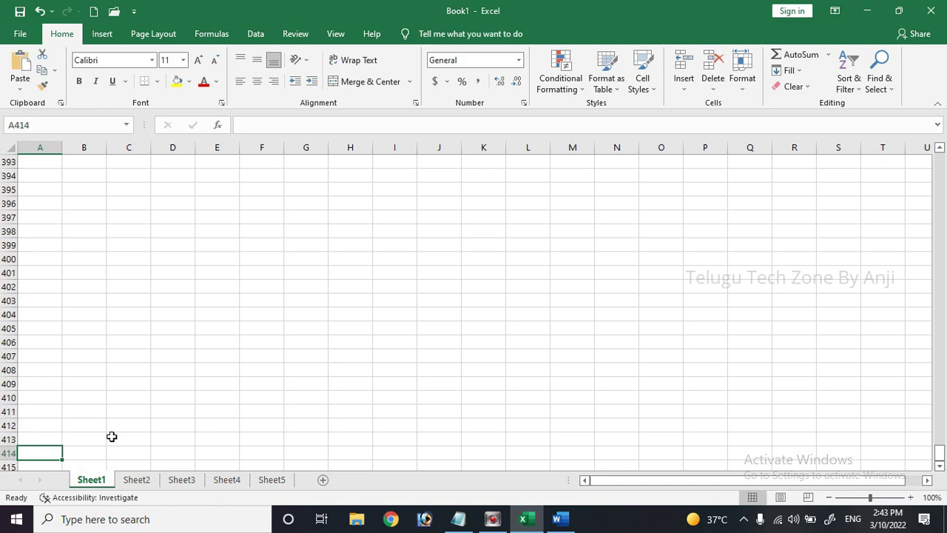
key(Down)
key(Down)
key(Down)
key(Down)
key(Down)
key(Down)
key(Down)
key(Down)
key(Down)
key(Down)
key(Down)
key(Down)
key(Down)
key(Down)
key(Down)
key(Down)
key(Down)
key(Down)
key(Down)
key(Down)
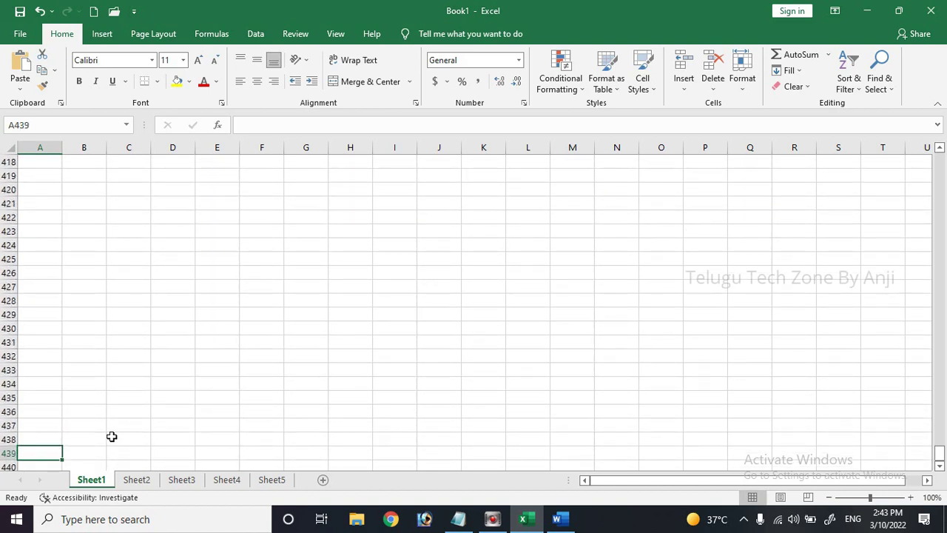
key(Down)
key(Down)
key(Down)
key(Down)
key(Down)
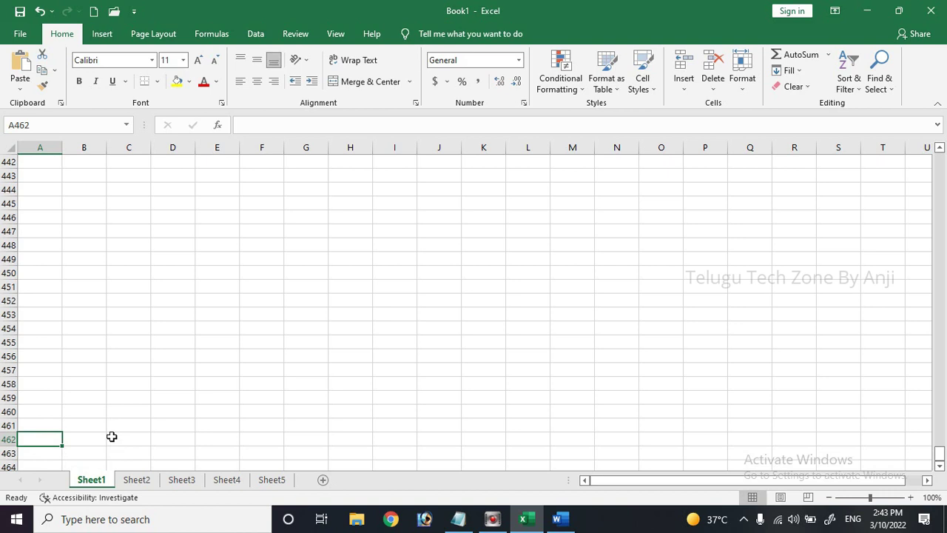
key(ctrl+Down)
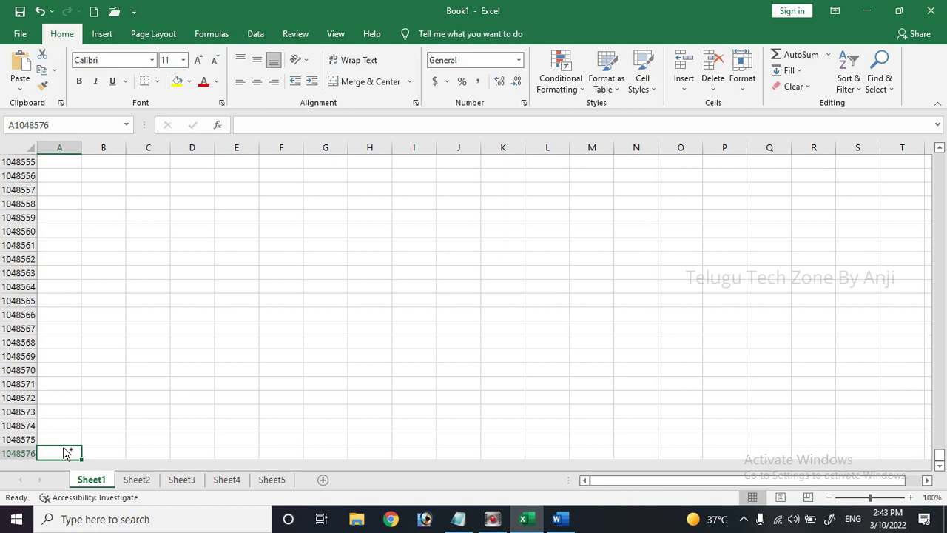
key(ctrl+Up)
key(ctrl+Up)
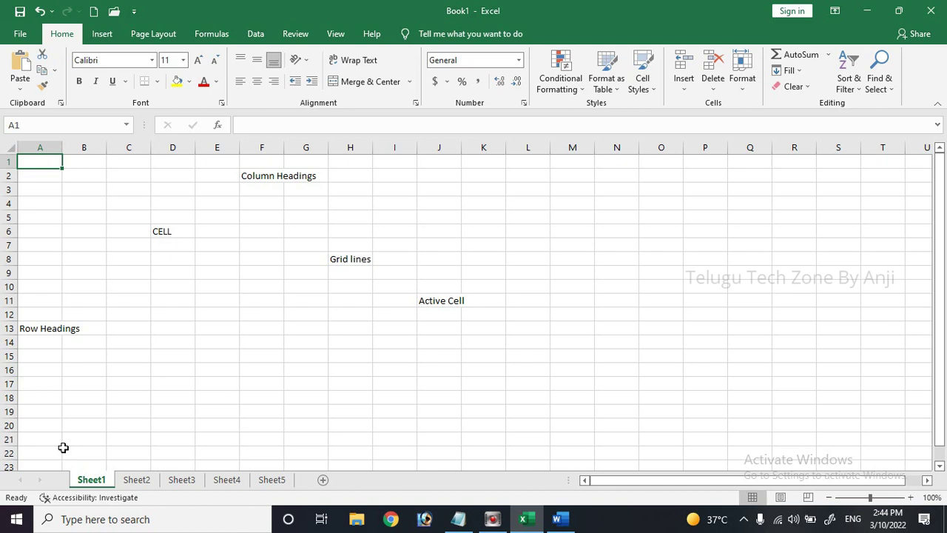
key(Right)
key(Right)
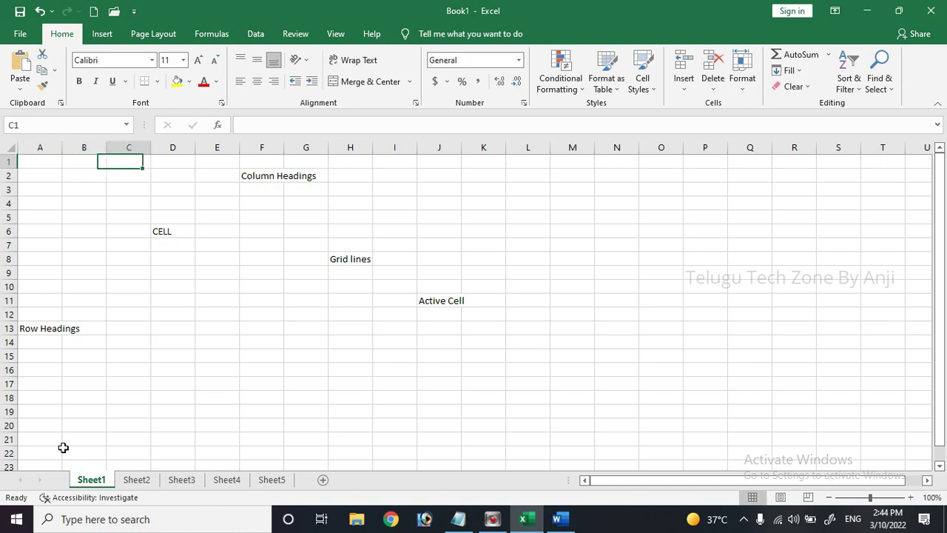
key(Down)
text(A )
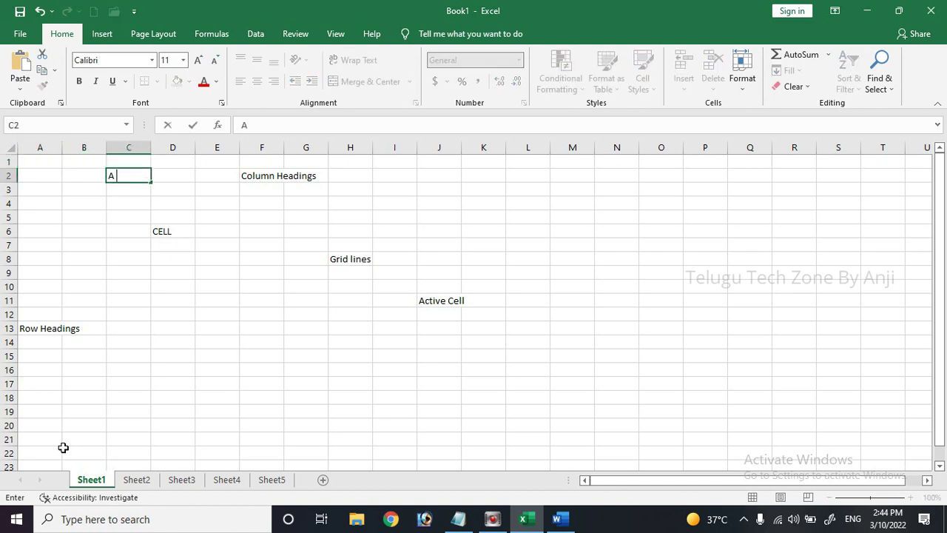
text(to XFD)
click(113, 192)
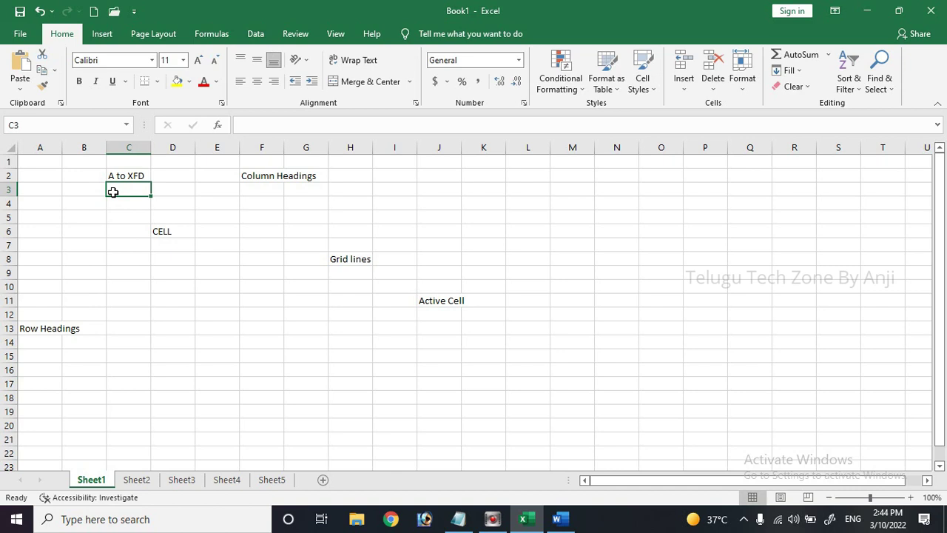
text(A to )
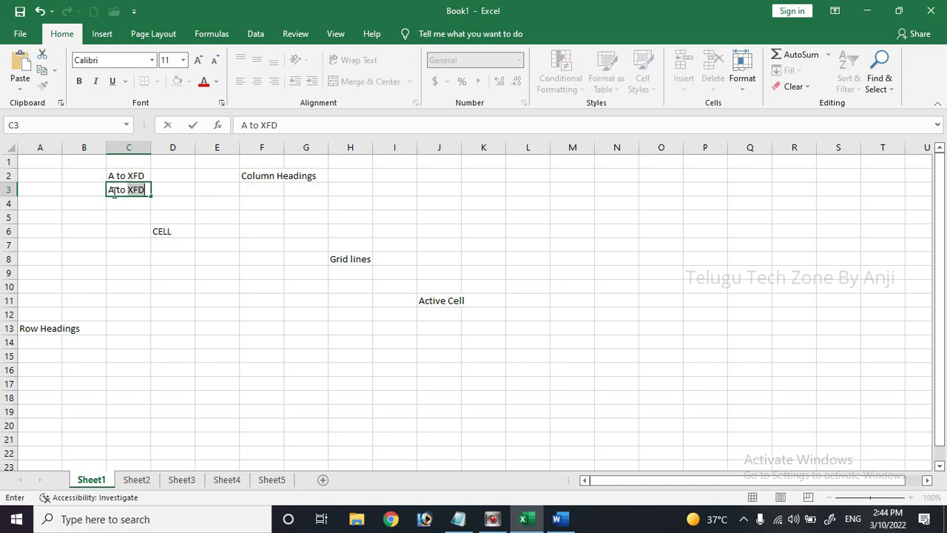
text(z)
key(Return)
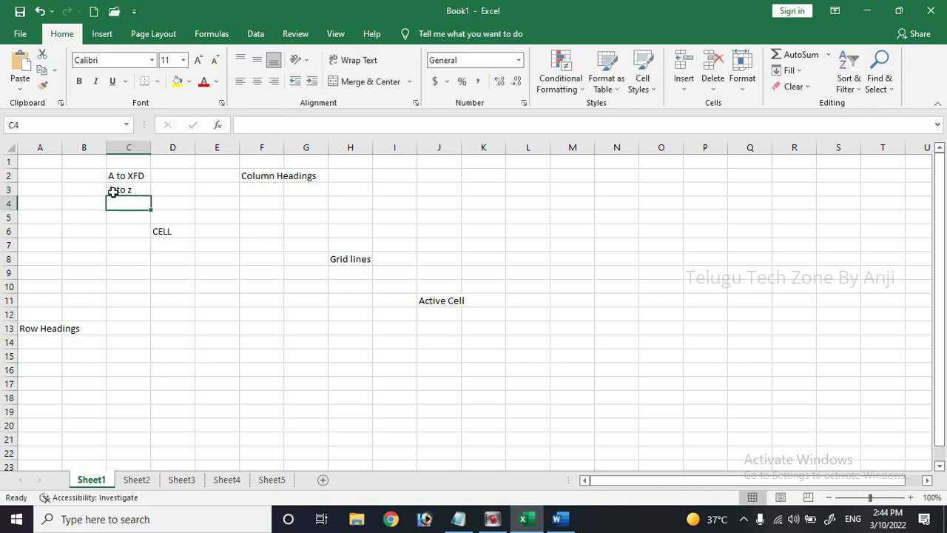
text(AA to A)
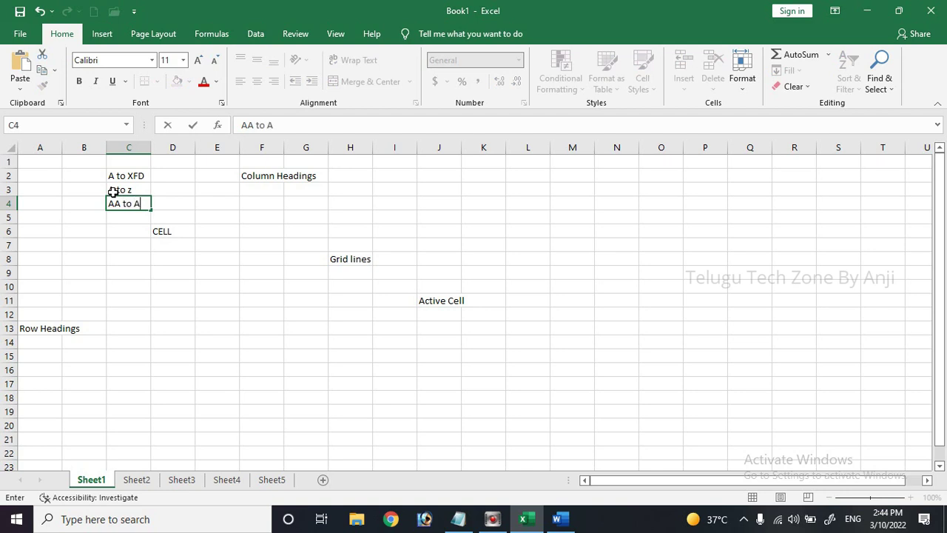
text(X)
key(Return)
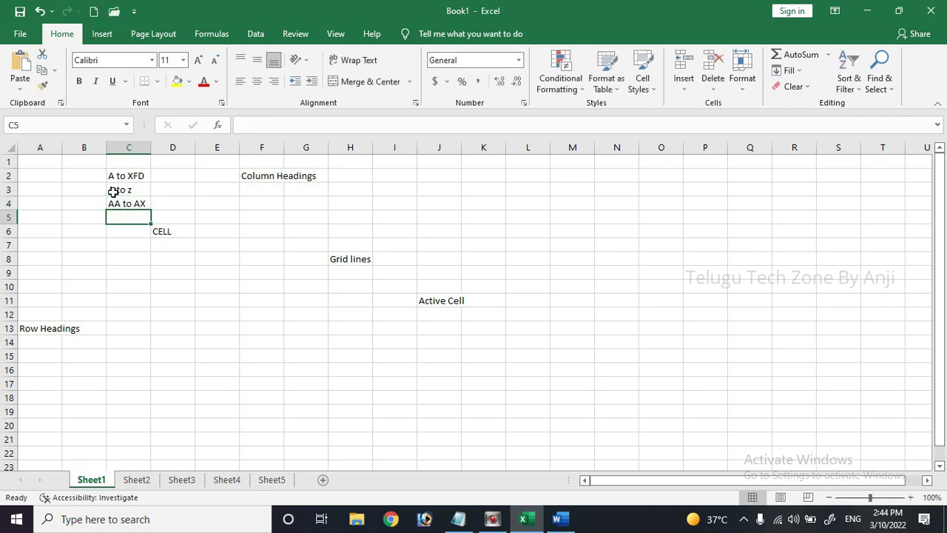
key(Up)
key(F2)
key(BackSpace)
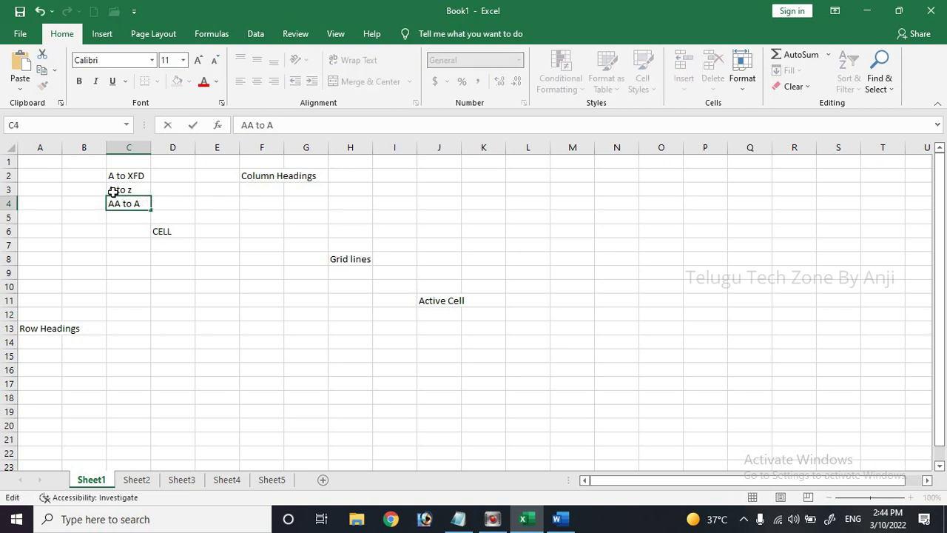
text(z)
key(Return)
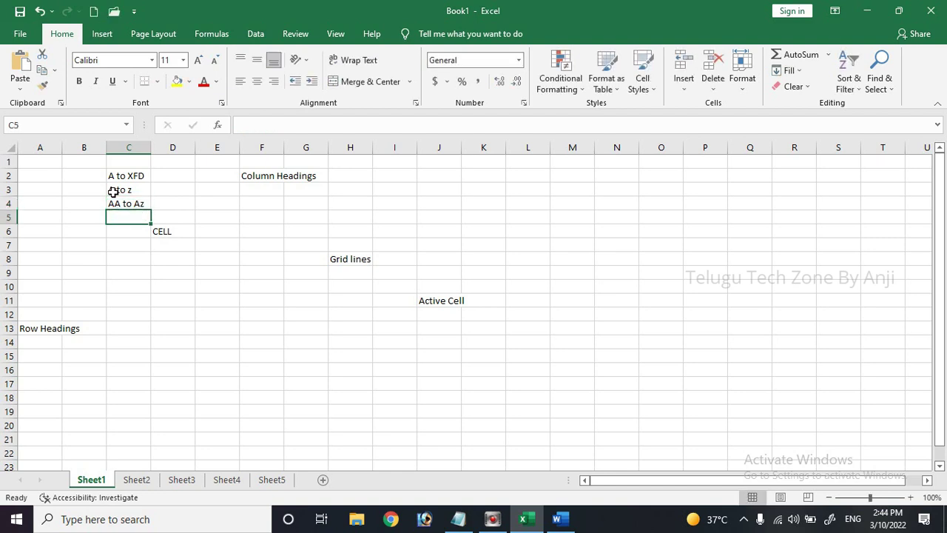
key(Up)
key(Up)
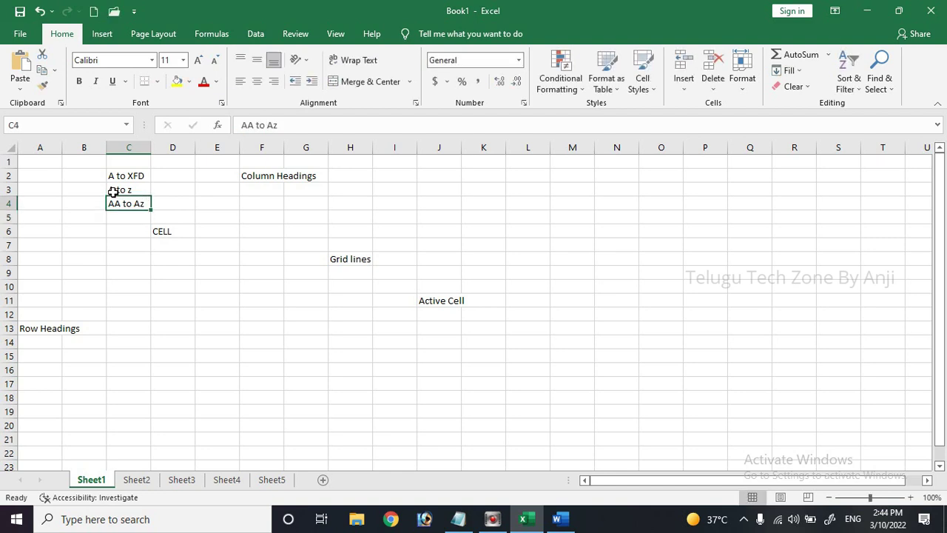
key(Right)
key(Right)
key(Right)
key(Right)
key(Right)
key(Right)
key(Right)
key(Right)
key(Right)
key(Right)
key(Right)
key(Right)
key(Right)
key(Right)
key(Right)
key(Right)
key(Right)
key(Right)
key(Right)
key(Right)
key(Right)
key(Right)
key(Right)
key(Right)
key(Right)
key(Right)
key(Right)
key(Right)
key(Right)
key(Right)
key(Right)
key(Right)
key(Right)
key(Right)
key(Right)
key(Right)
key(Right)
key(Right)
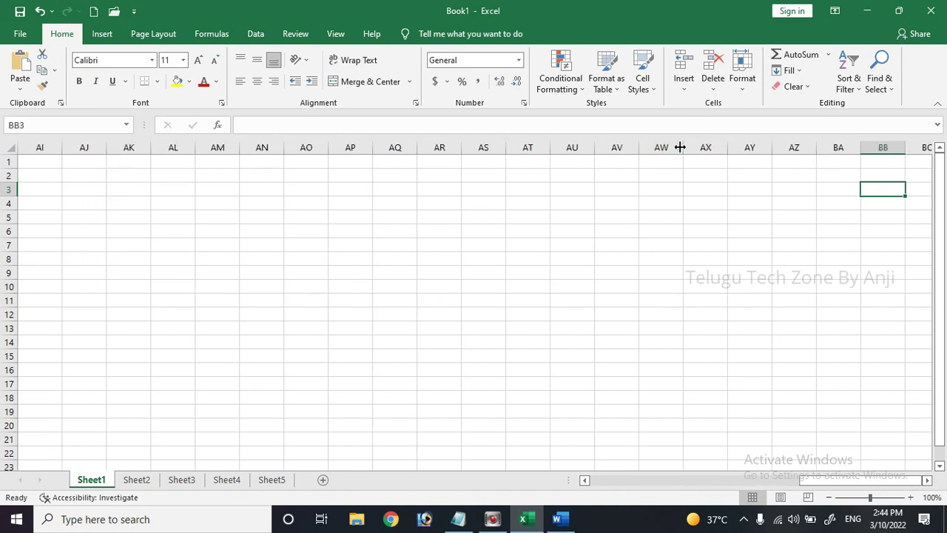
key(Right)
key(Right)
key(Right)
key(Right)
key(Right)
key(Right)
key(Right)
key(Right)
key(Right)
key(Right)
key(Right)
key(Right)
key(Right)
key(Right)
key(Right)
key(Right)
key(Right)
key(Right)
key(Right)
key(Right)
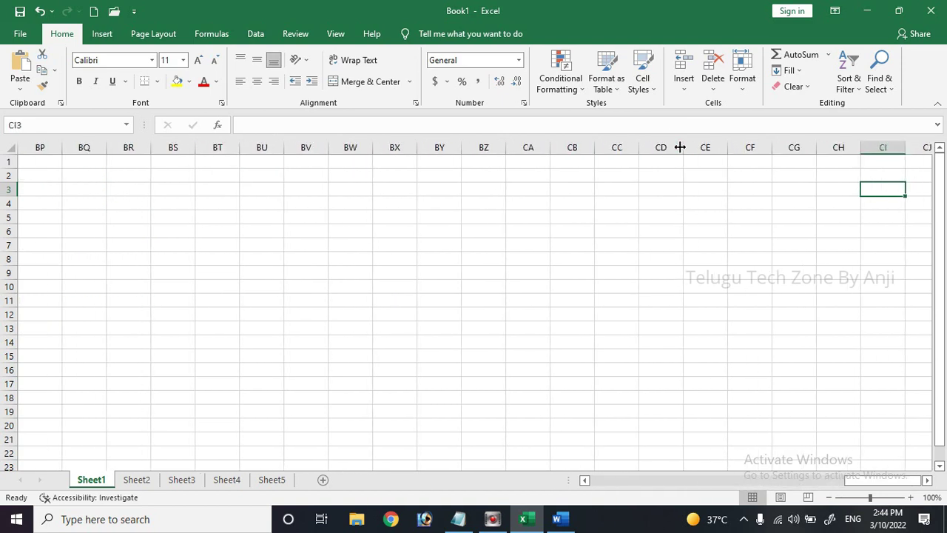
key(Right)
key(Right)
key(Right)
key(Right)
key(Right)
key(Right)
key(Right)
key(Right)
key(Right)
key(Right)
key(Right)
key(Right)
key(Right)
key(Right)
key(Right)
key(Right)
key(Right)
key(Right)
key(Right)
key(Right)
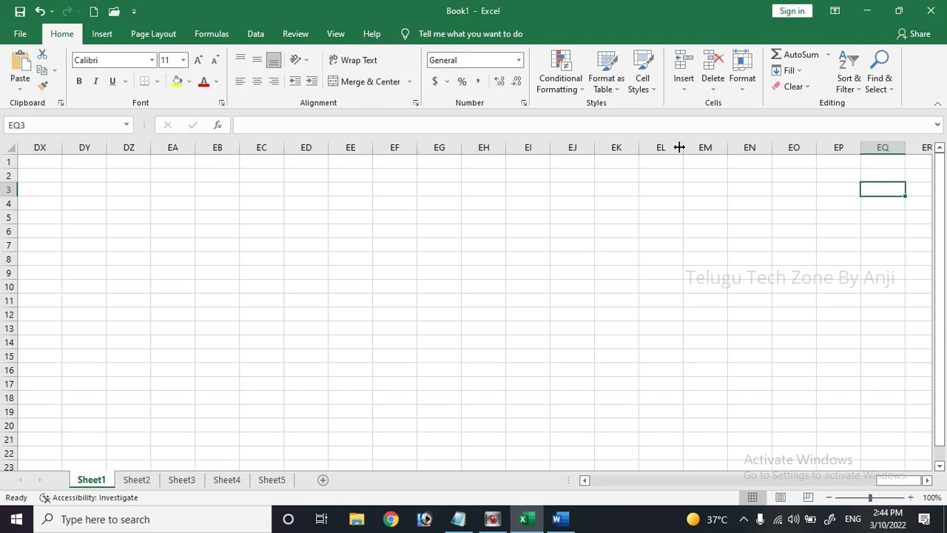
key(Right)
key(Right)
key(Right)
key(Right)
key(Right)
key(Right)
key(Right)
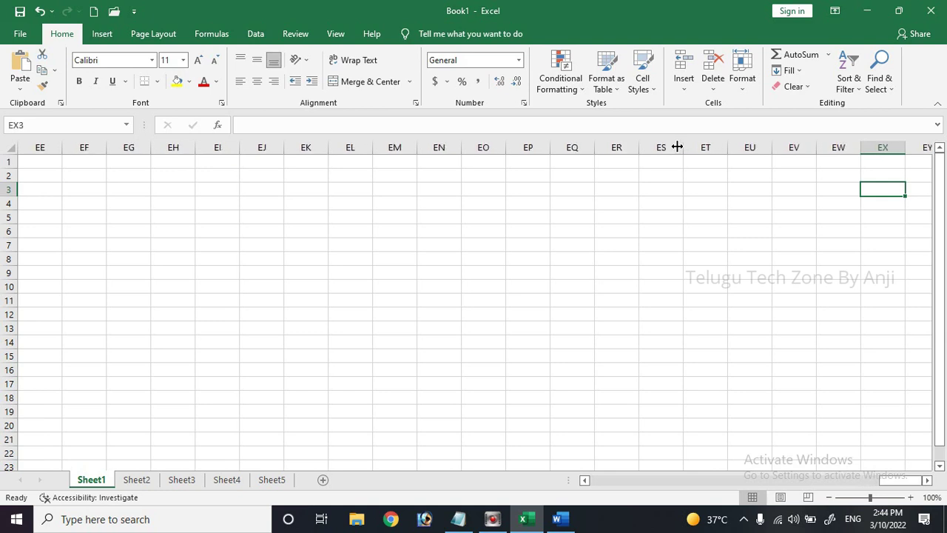
key(ctrl+Right)
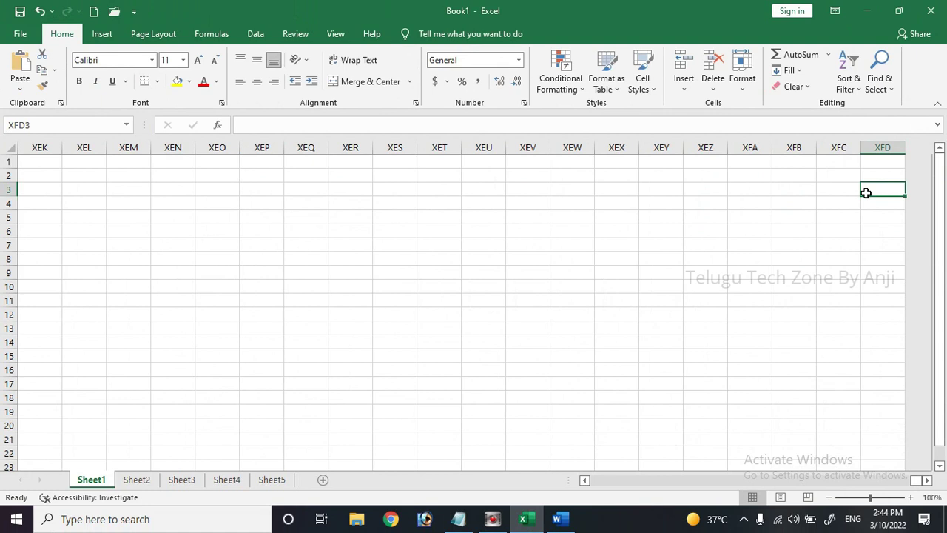
key(ctrl+Left)
key(ctrl+Left)
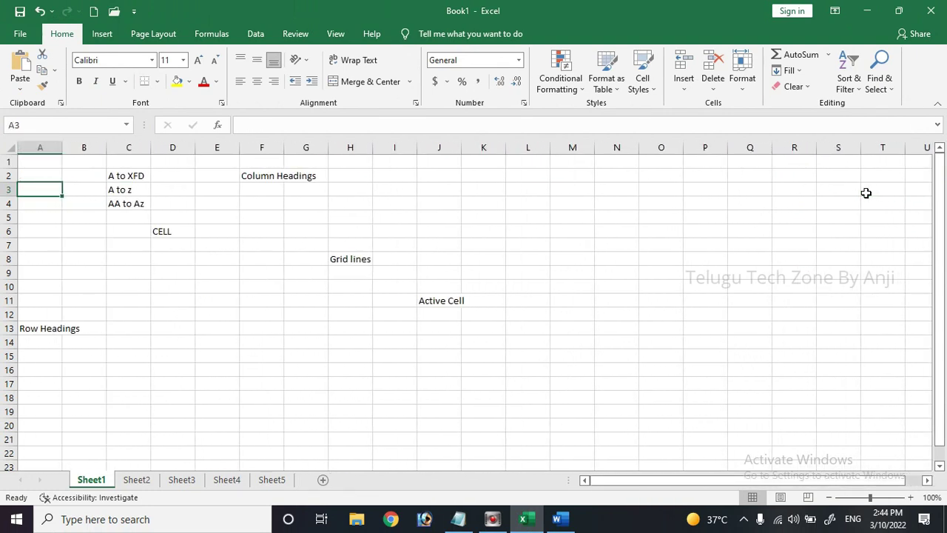
Jump with Ctrl+arrow keys to the sheet's last column and back to A1.
key(ctrl+Up)
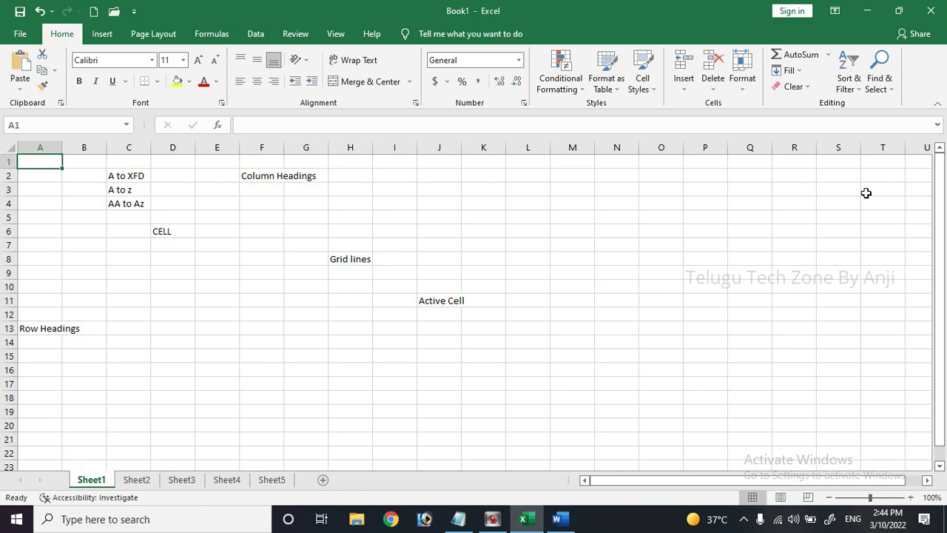
key(ctrl+Right)
key(ctrl+Left)
Enter 1048576 in A4 and '1 to 16384' in A5.
key(Down)
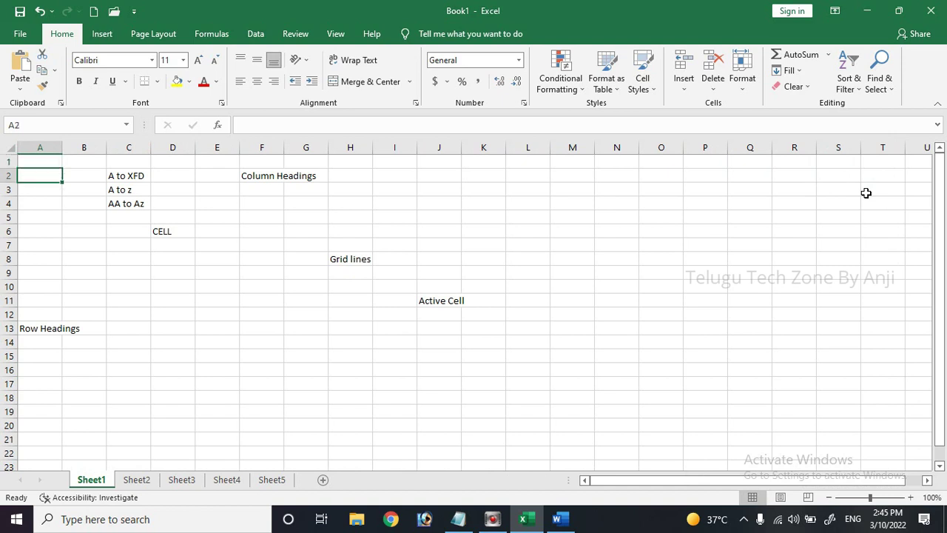
key(Down)
key(Down)
text(104)
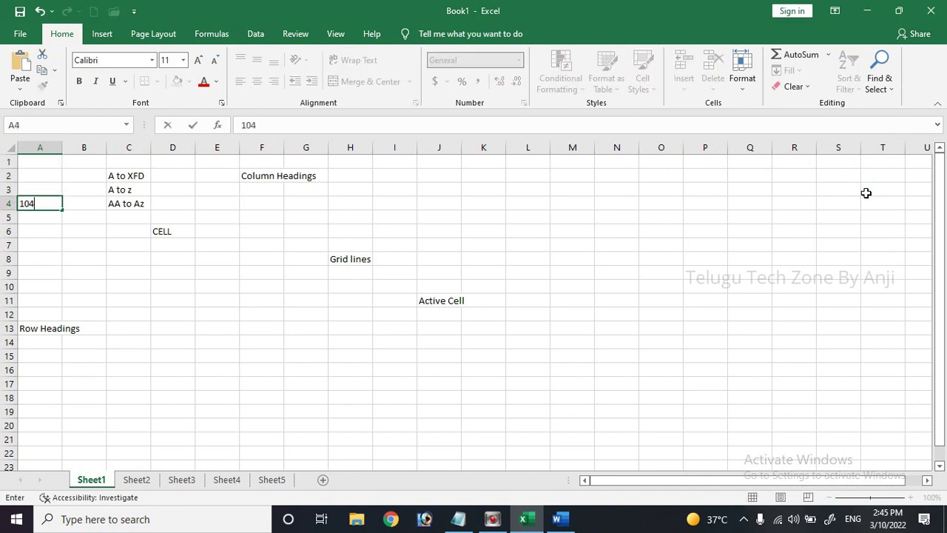
text(8576)
key(Return)
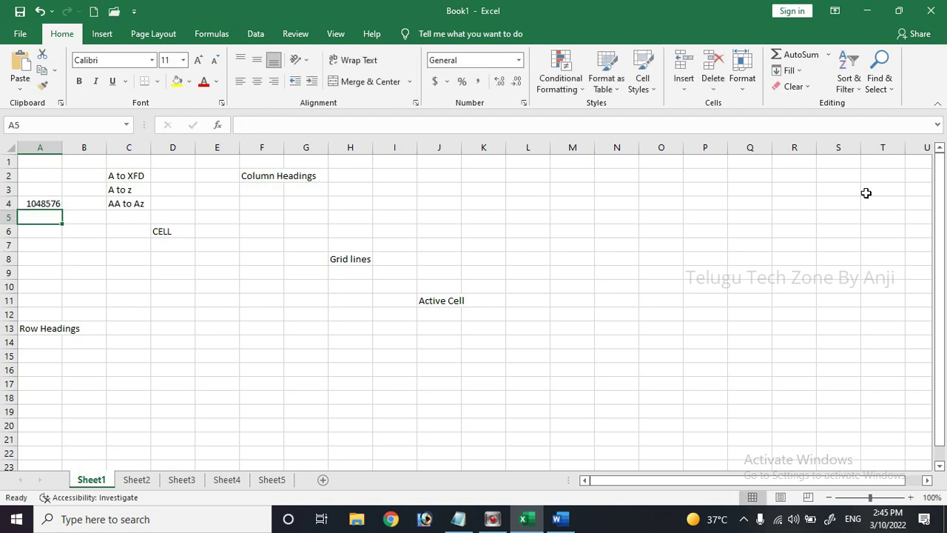
text(1)
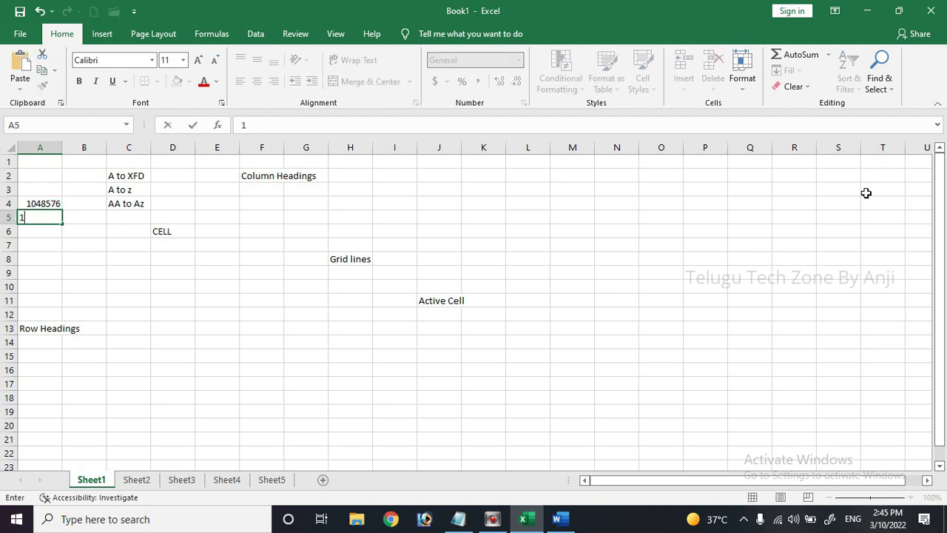
text( to 16384)
key(Return)
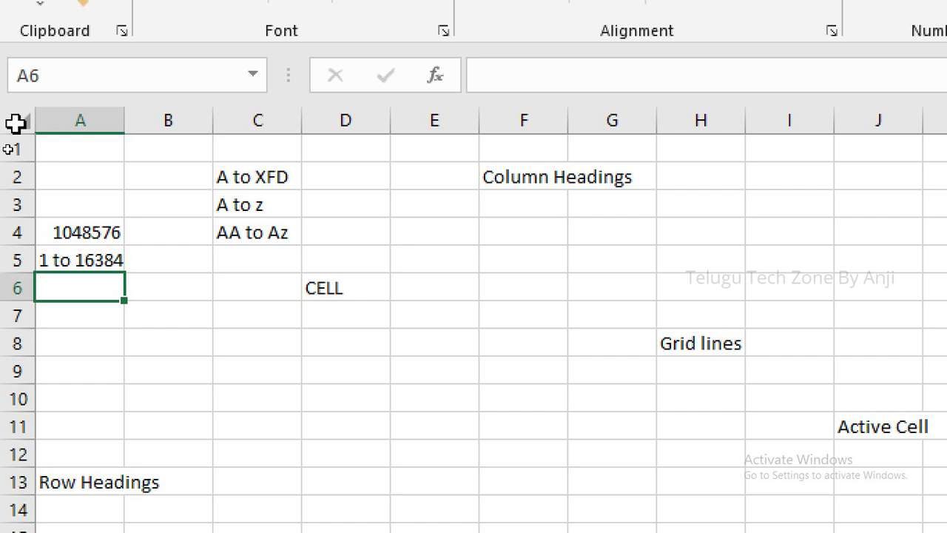
click(17, 123)
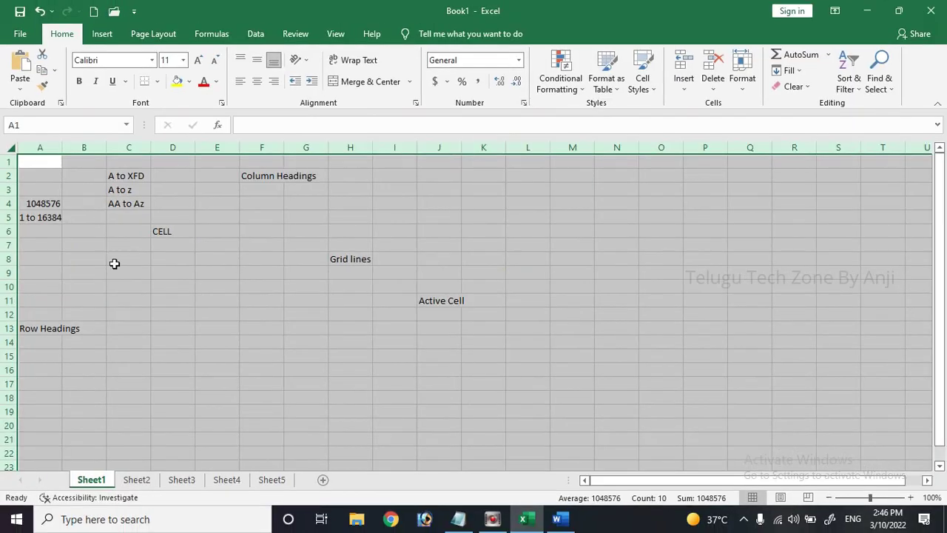
click(258, 371)
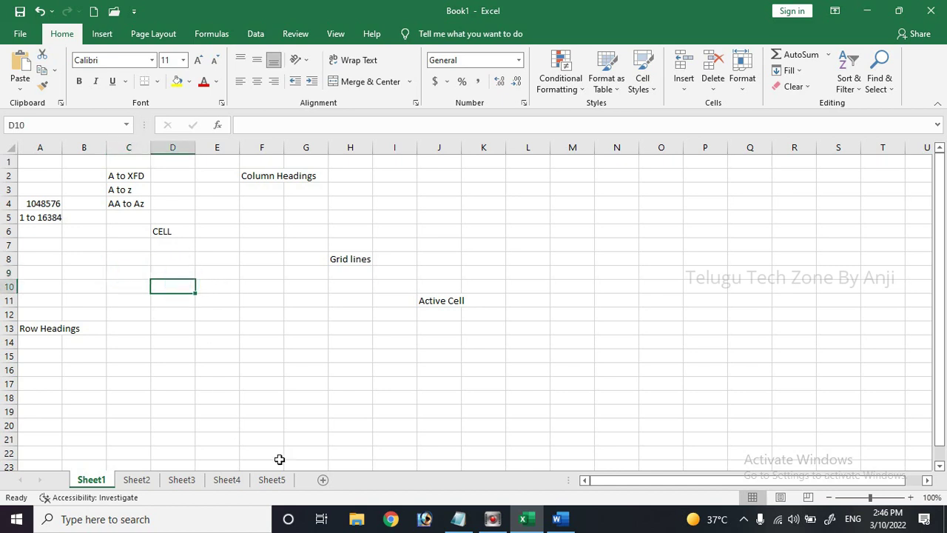
click(453, 518)
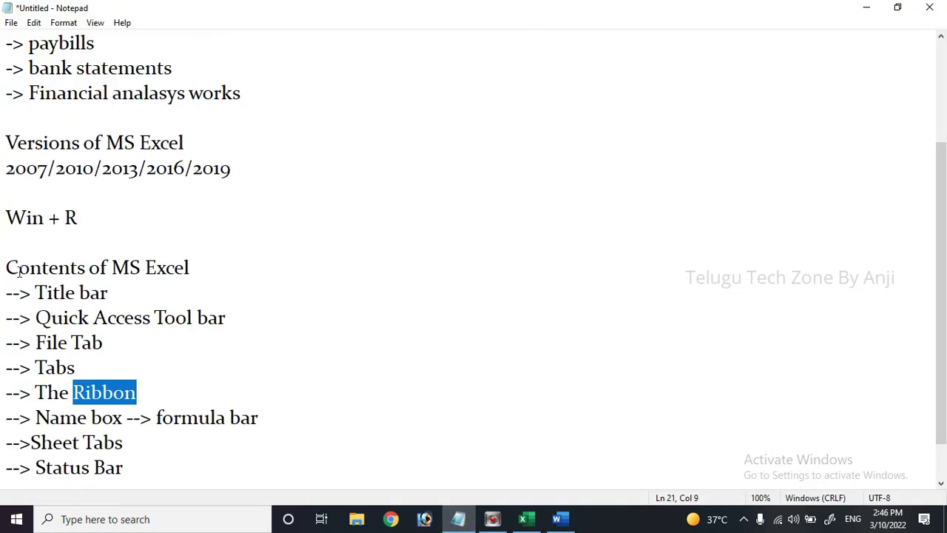
click(524, 518)
click(122, 191)
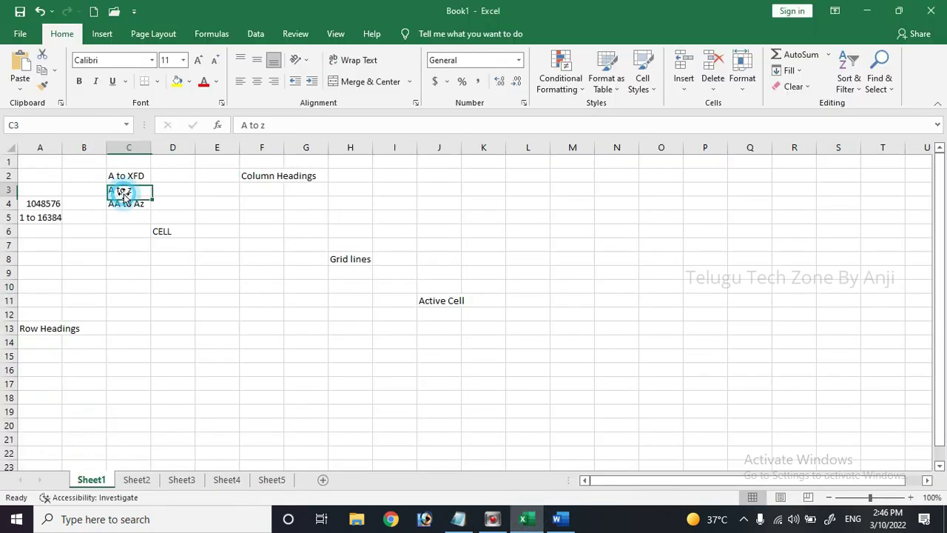
click(185, 216)
click(156, 234)
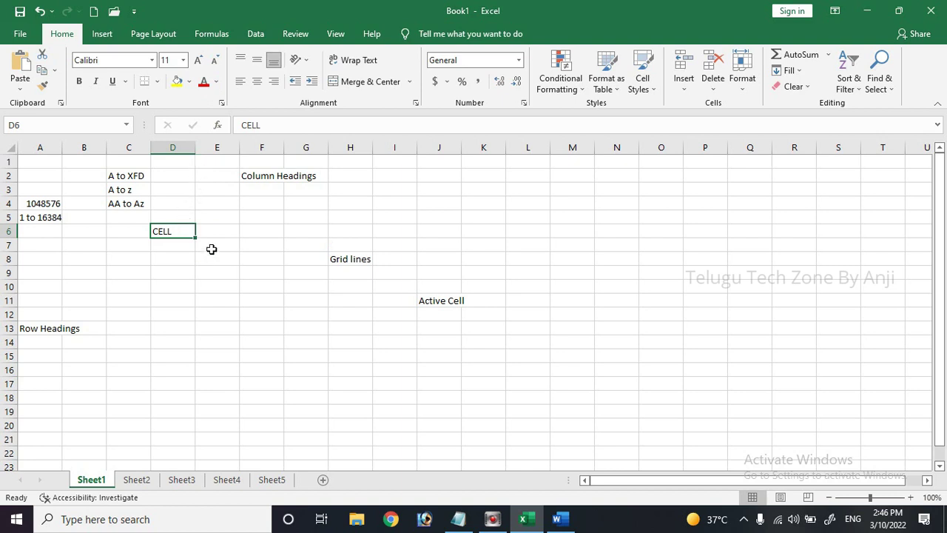
click(212, 246)
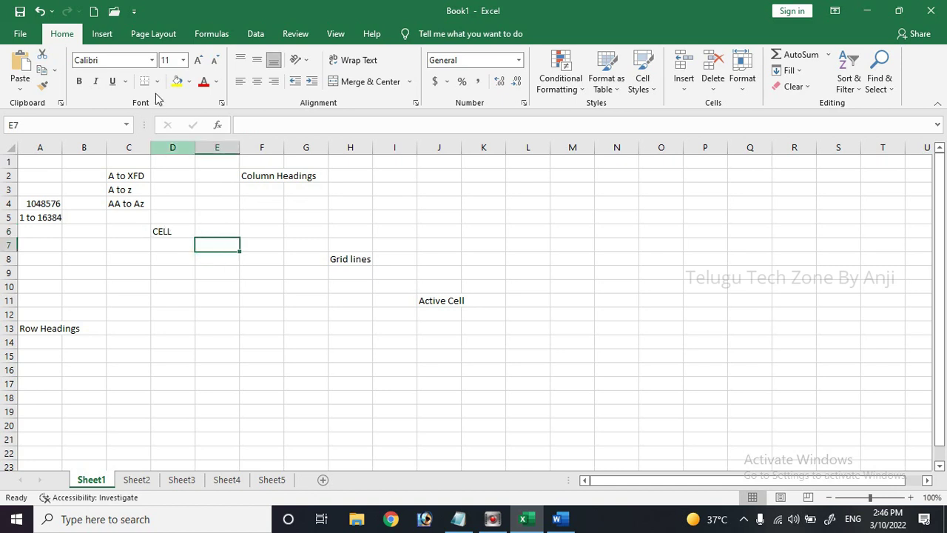
click(161, 231)
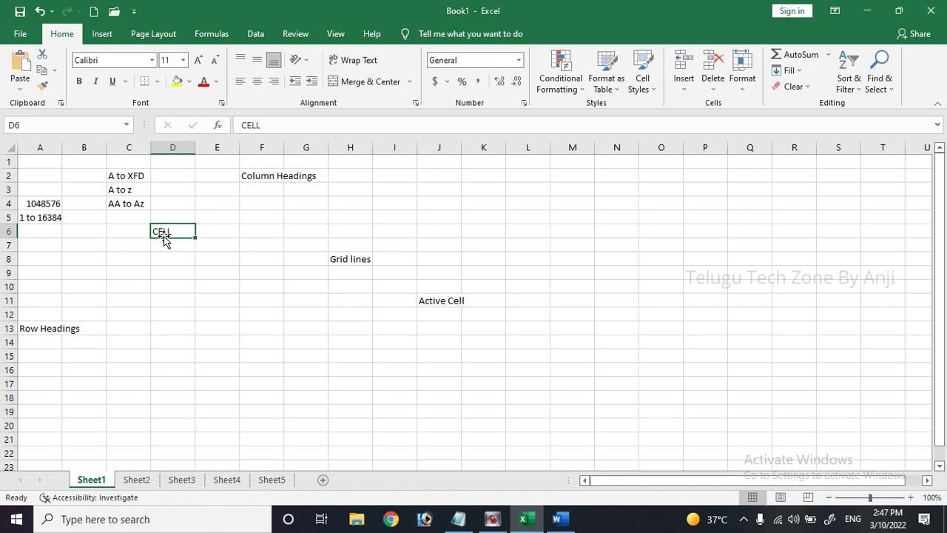
Give the CELL text in D6 the Blue standard font colour and check it.
click(61, 34)
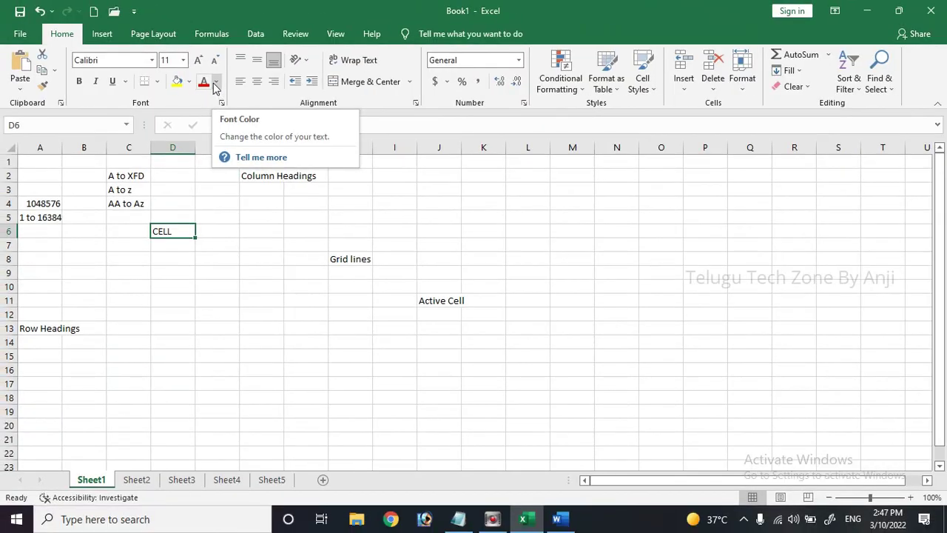
click(214, 83)
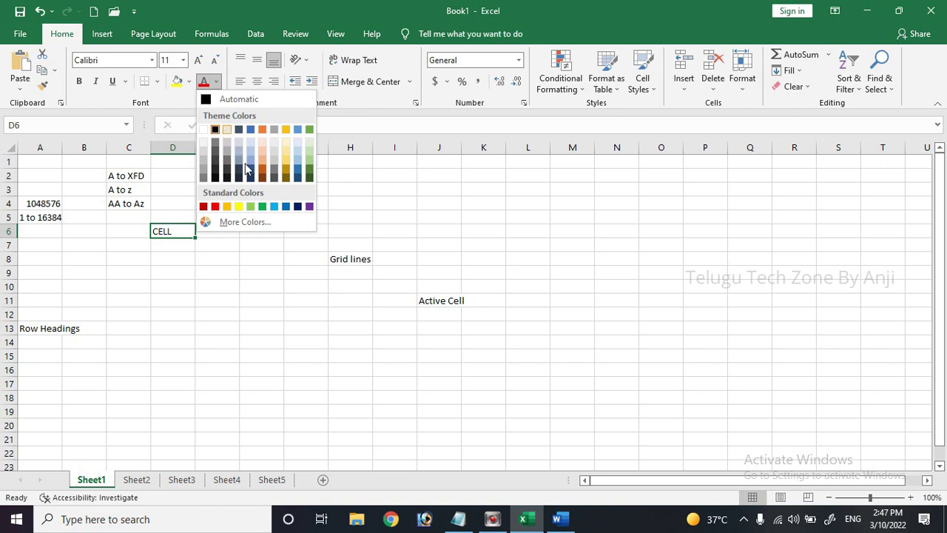
click(287, 206)
click(189, 244)
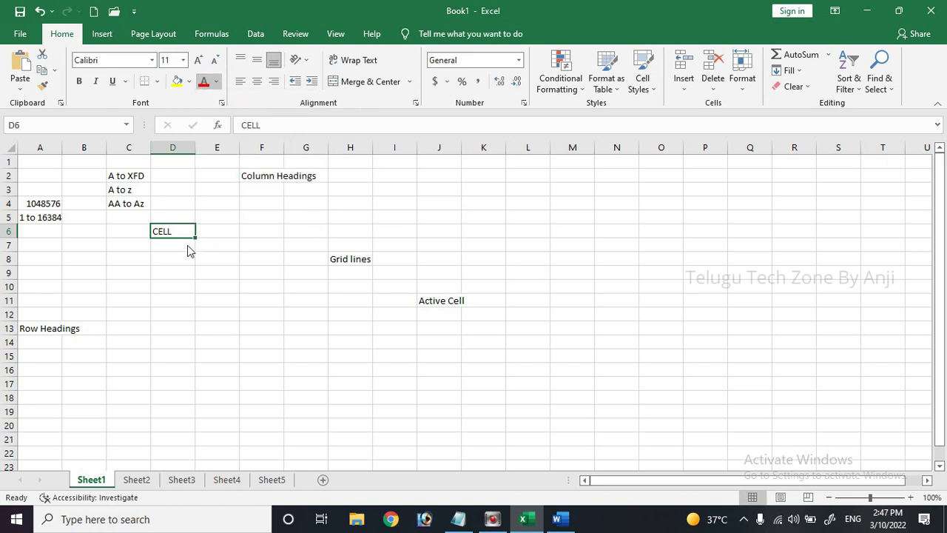
click(217, 244)
click(170, 236)
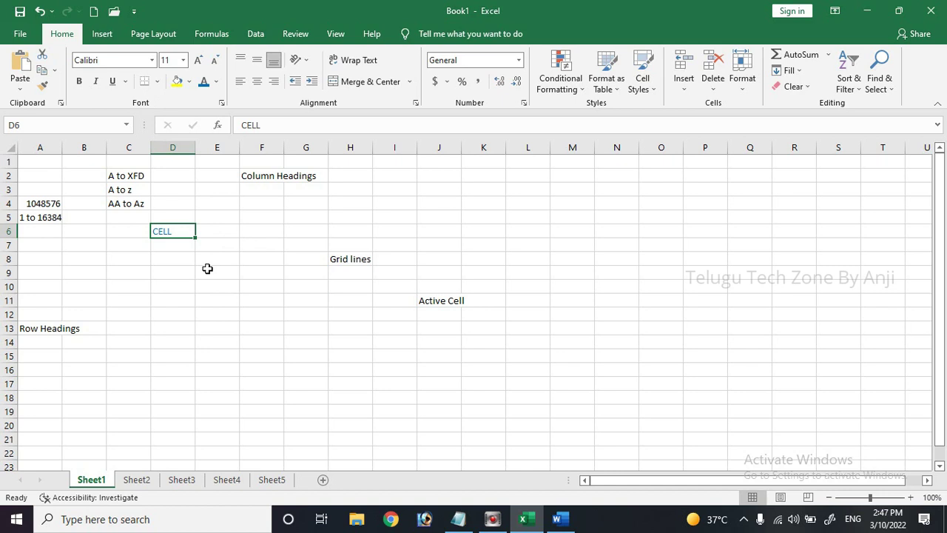
click(214, 310)
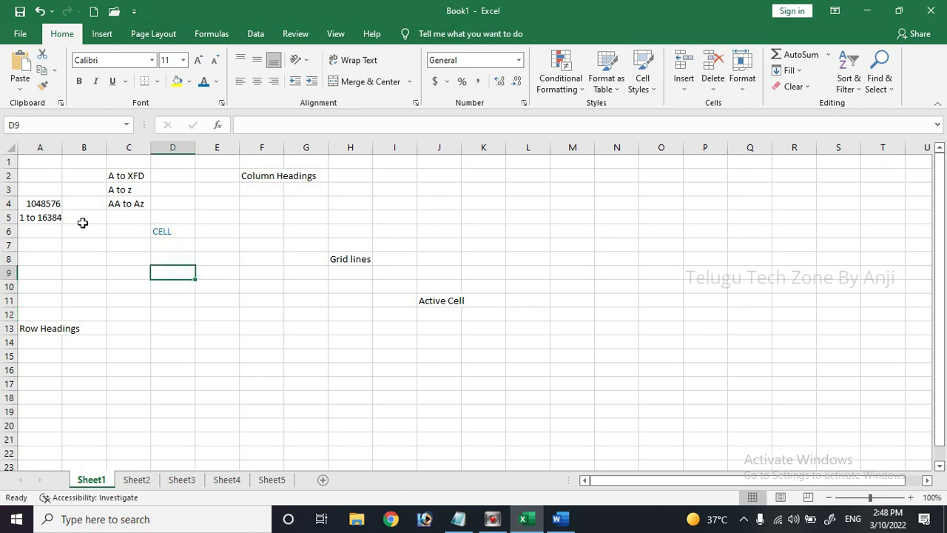
click(59, 203)
click(89, 225)
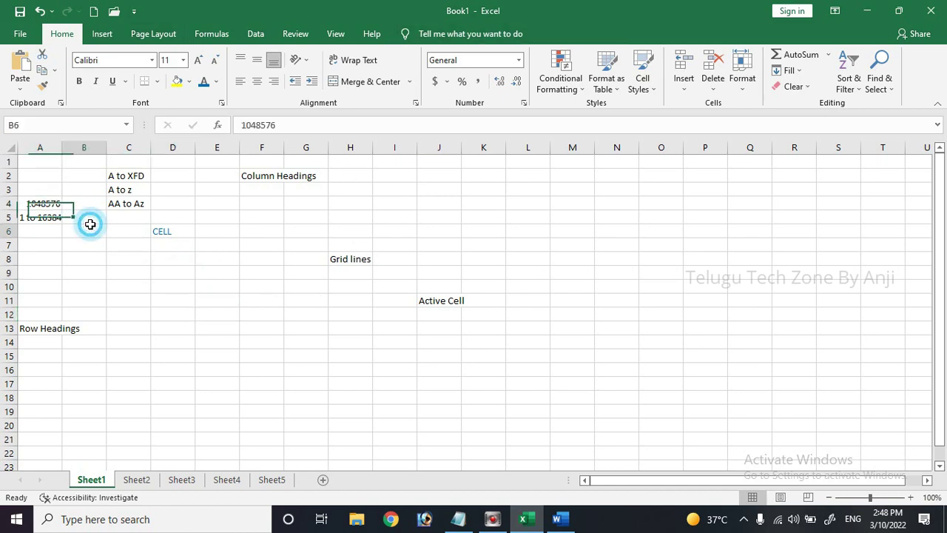